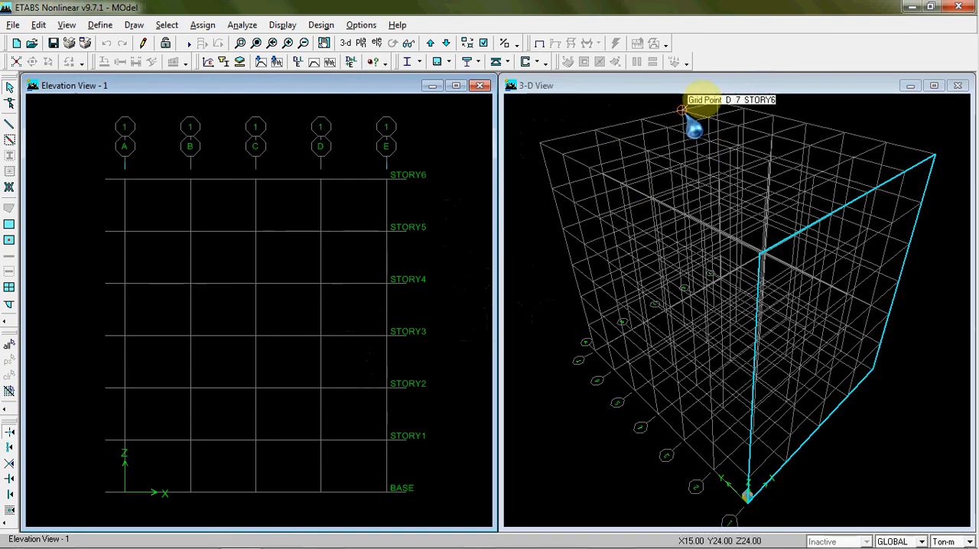
pyautogui.click(603, 157)
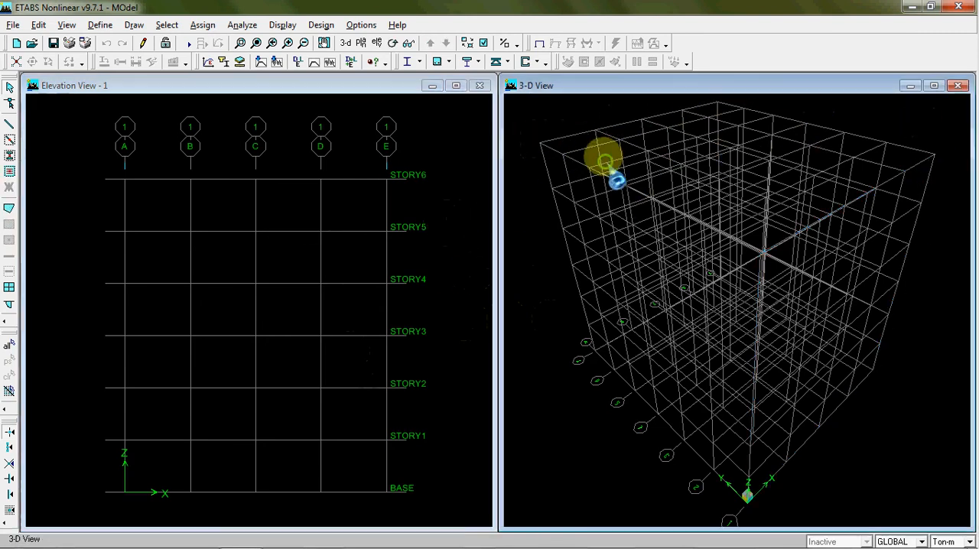
pyautogui.scroll(-2, 610, 206)
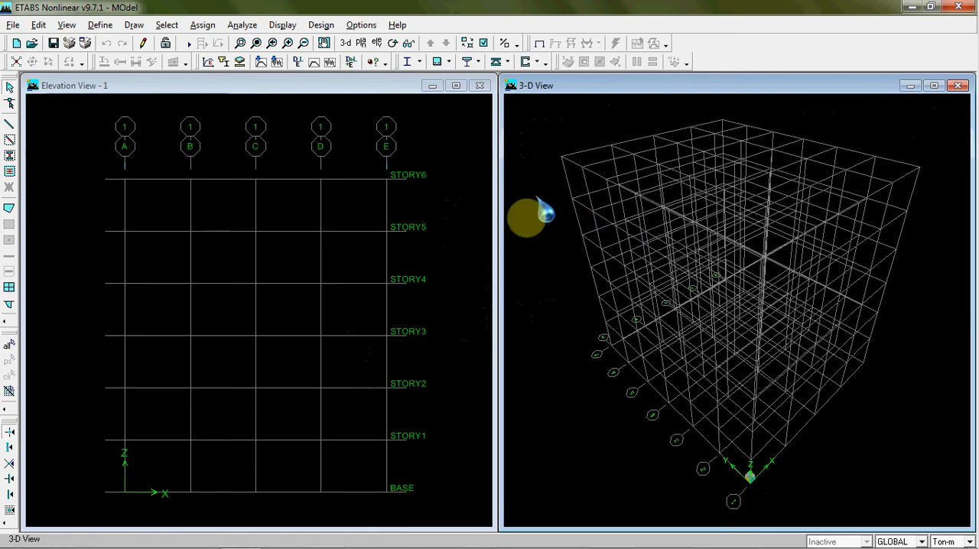
pyautogui.click(444, 214)
pyautogui.click(542, 234)
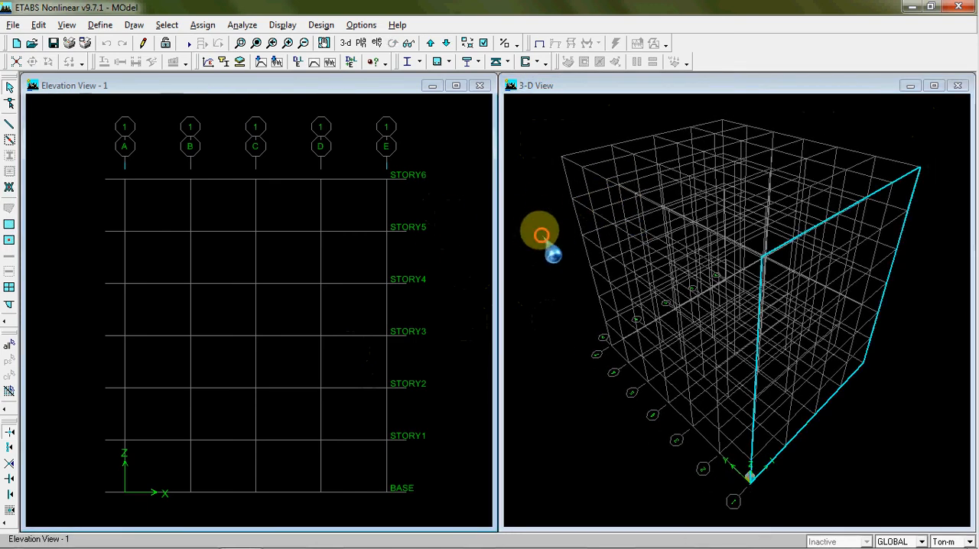
pyautogui.click(472, 260)
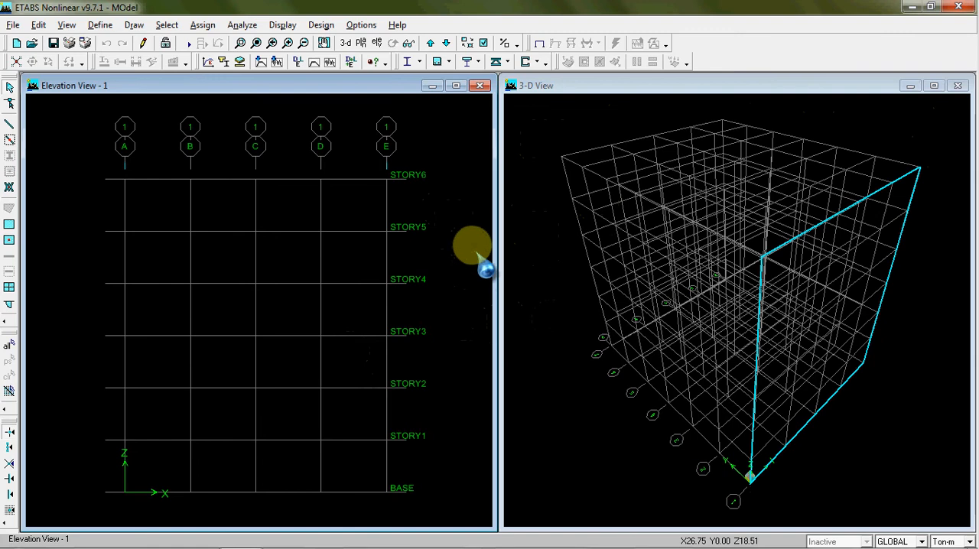
pyautogui.click(525, 224)
pyautogui.click(443, 233)
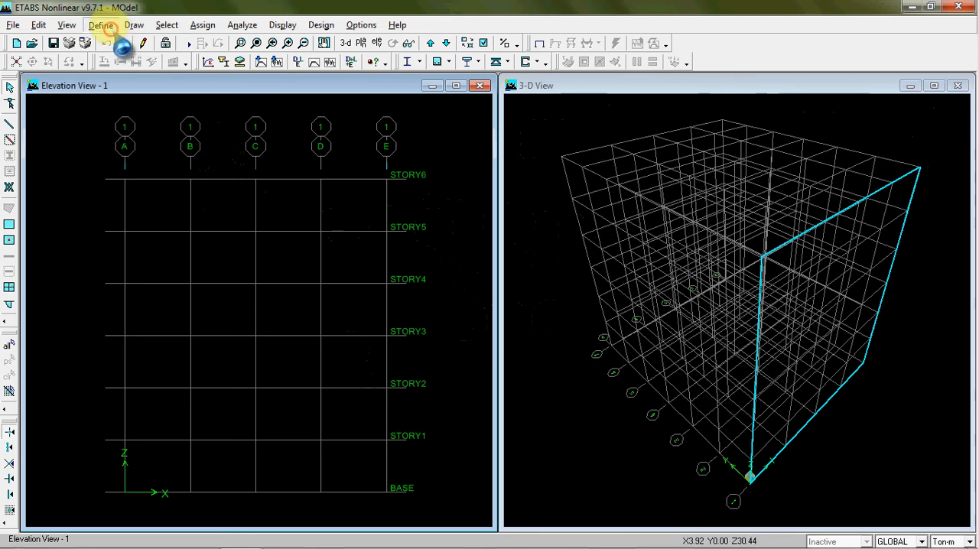
pyautogui.click(100, 24)
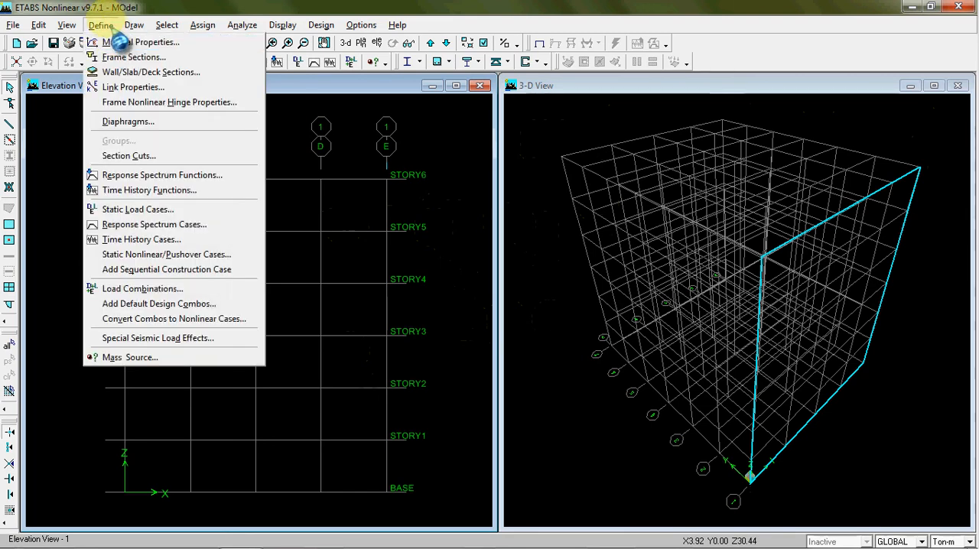
pyautogui.click(127, 42)
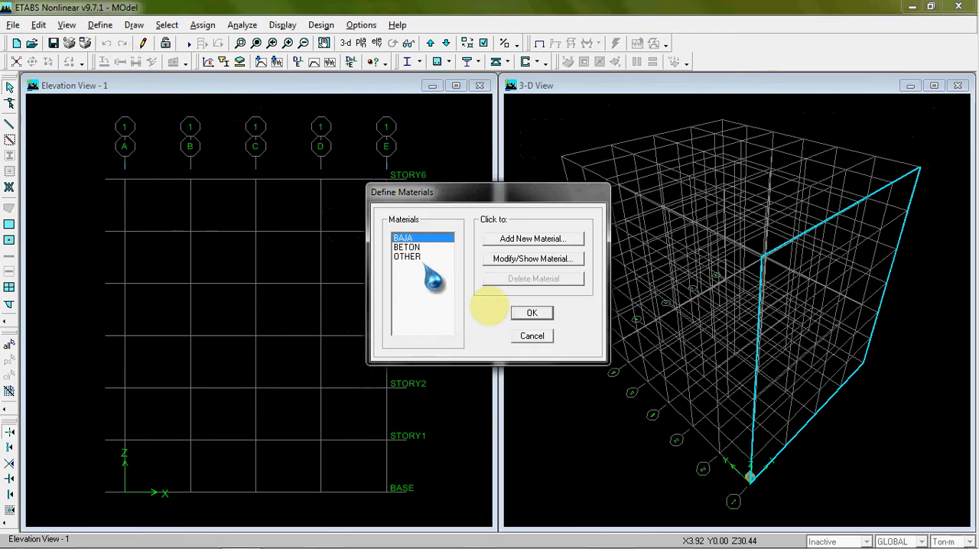
pyautogui.click(531, 336)
pyautogui.click(101, 25)
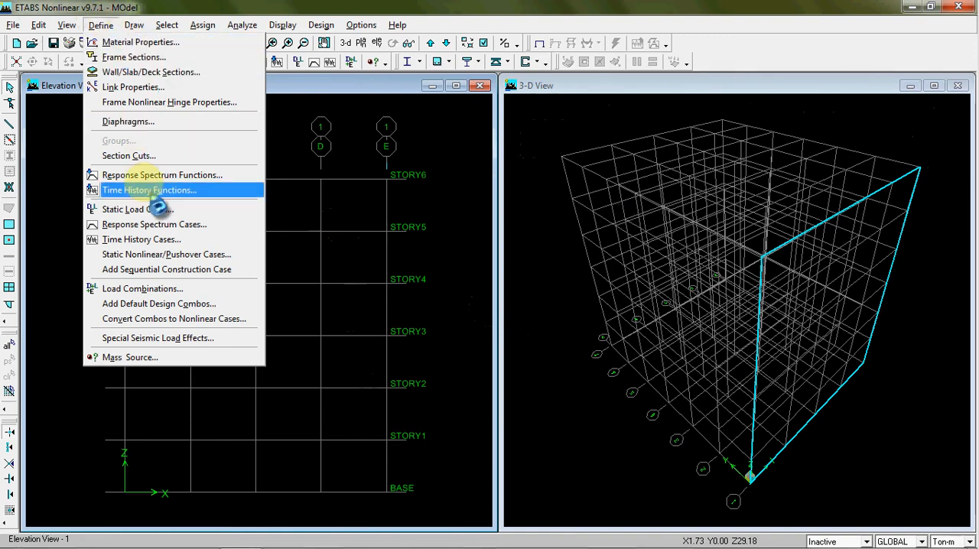
pyautogui.click(100, 24)
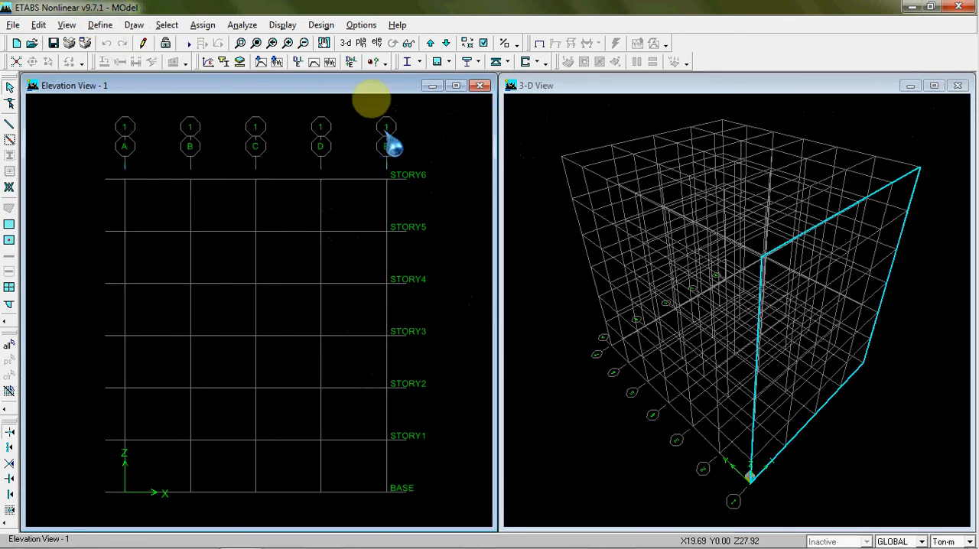
pyautogui.click(537, 86)
pyautogui.click(376, 84)
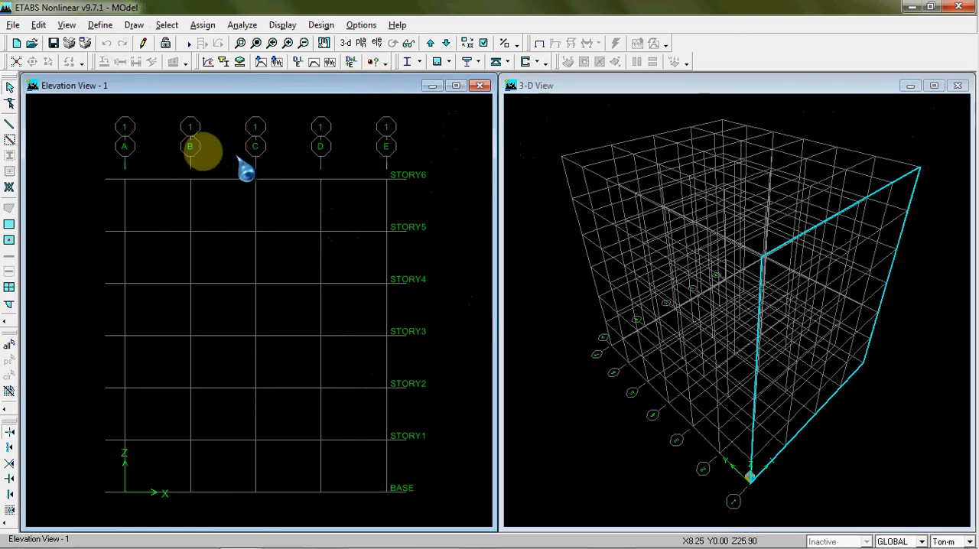
pyautogui.click(133, 25)
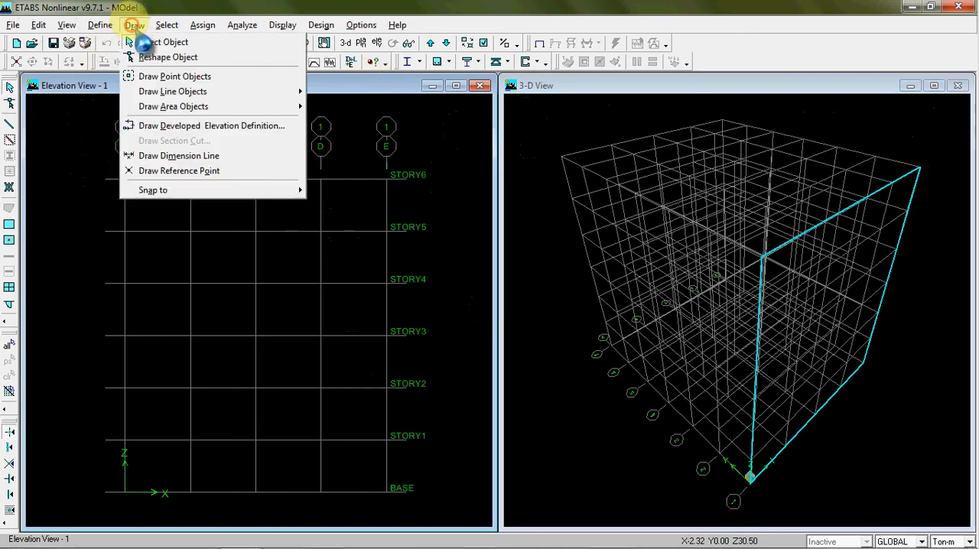
pyautogui.moveTo(233, 92)
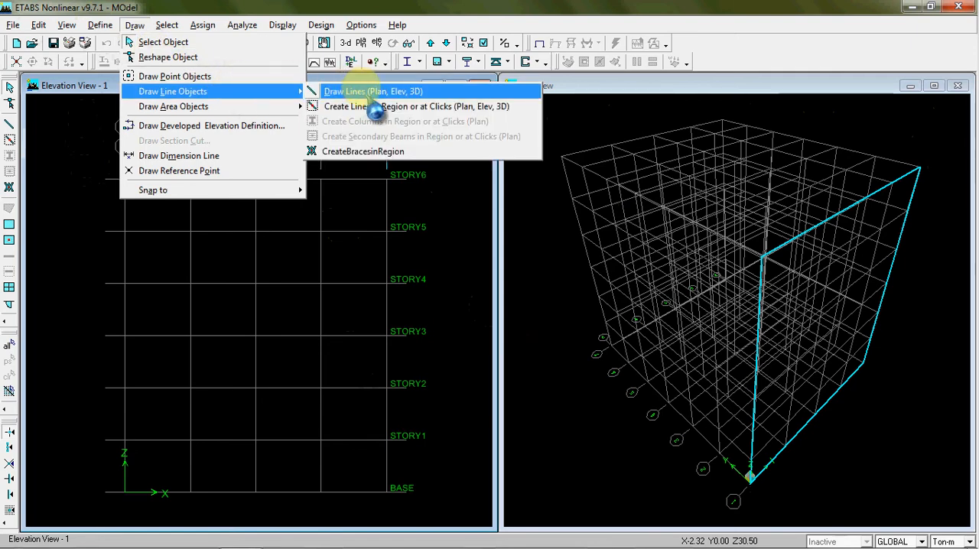
pyautogui.click(135, 26)
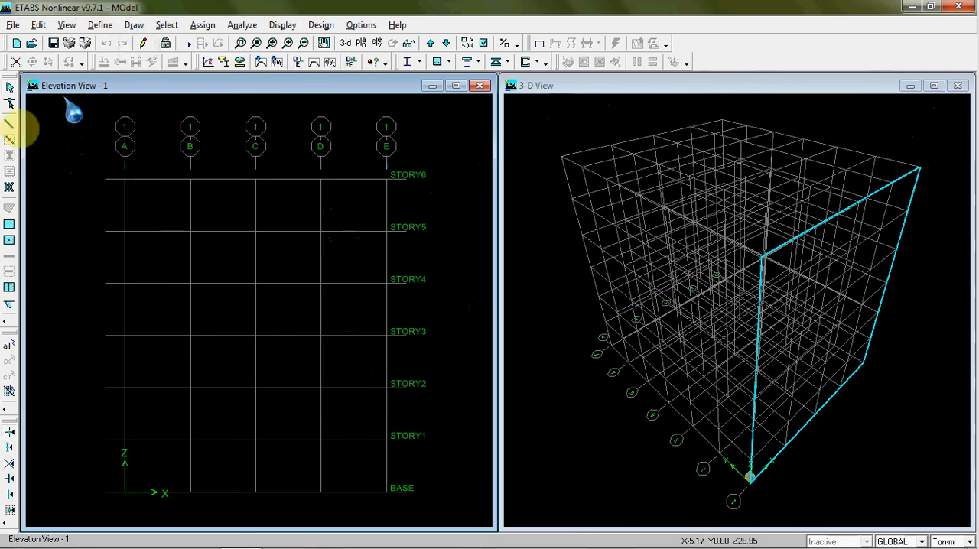
# Activate line drawing for Frame objects and set the section property to KOLOM
pyautogui.click(9, 123)
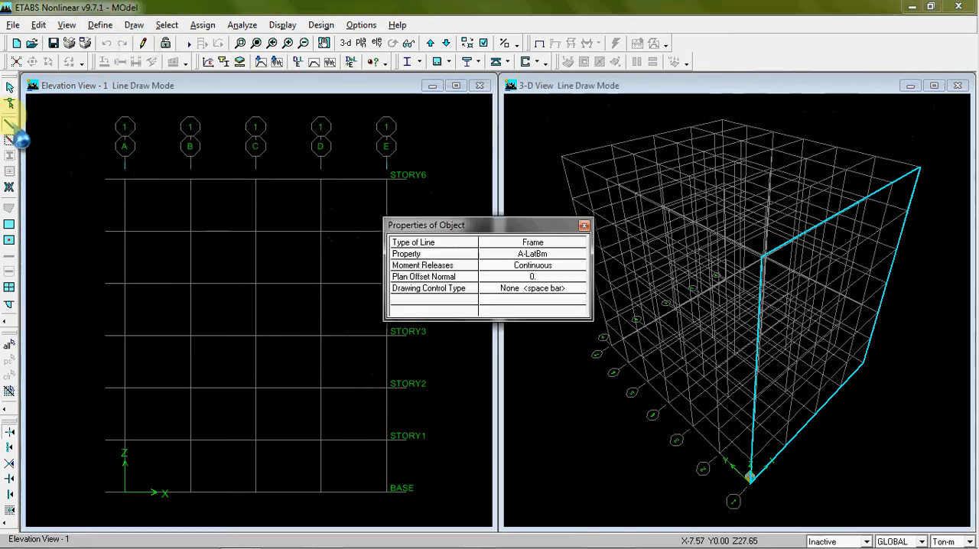
pyautogui.moveTo(489, 221); pyautogui.dragTo(601, 98)
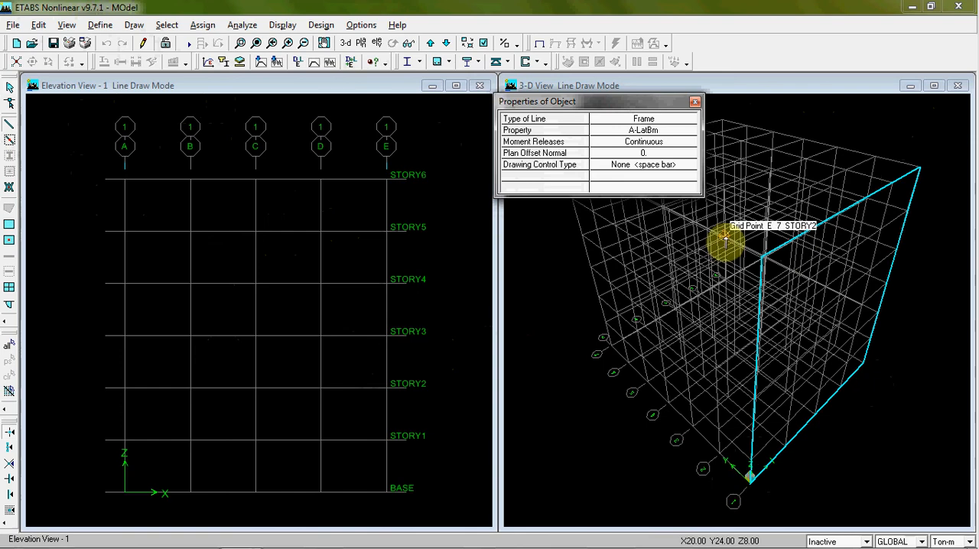
pyautogui.moveTo(614, 104); pyautogui.dragTo(534, 172)
pyautogui.click(586, 187)
pyautogui.click(589, 189)
pyautogui.click(589, 192)
pyautogui.click(585, 200)
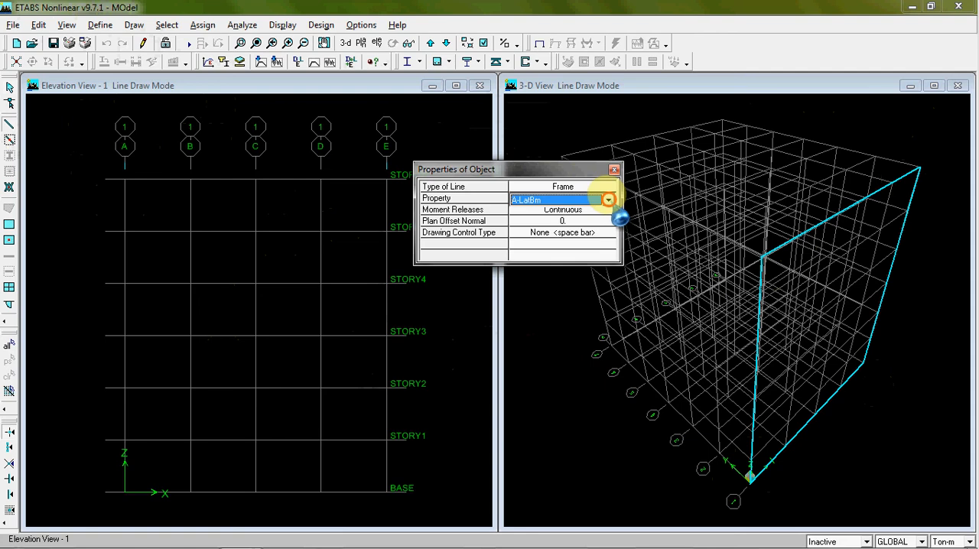
pyautogui.click(585, 200)
pyautogui.scroll(-4, 579, 221)
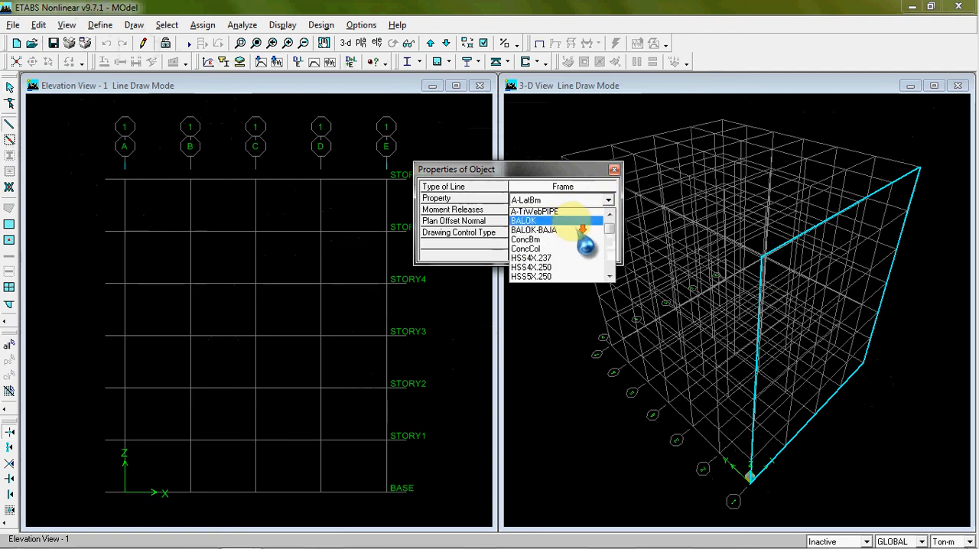
pyautogui.moveTo(609, 226); pyautogui.dragTo(610, 229)
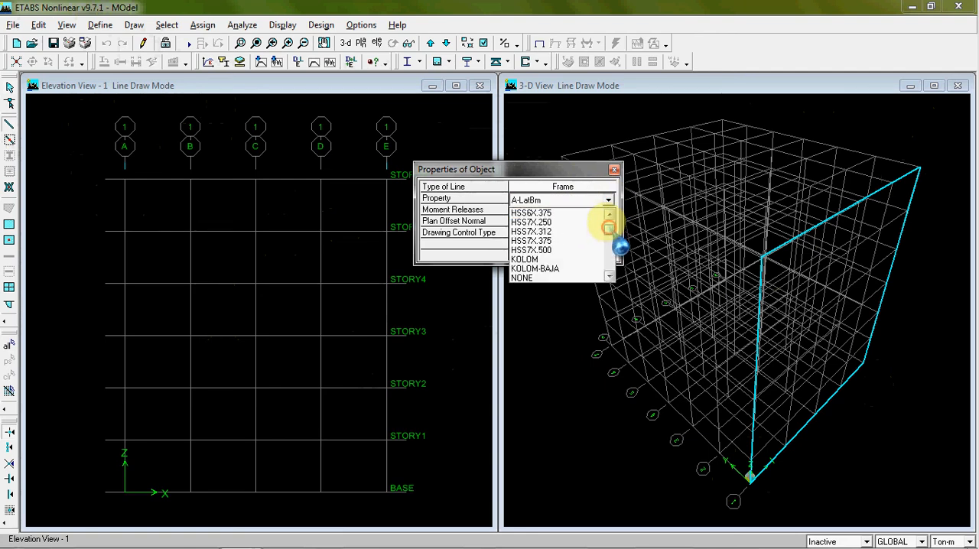
pyautogui.click(567, 259)
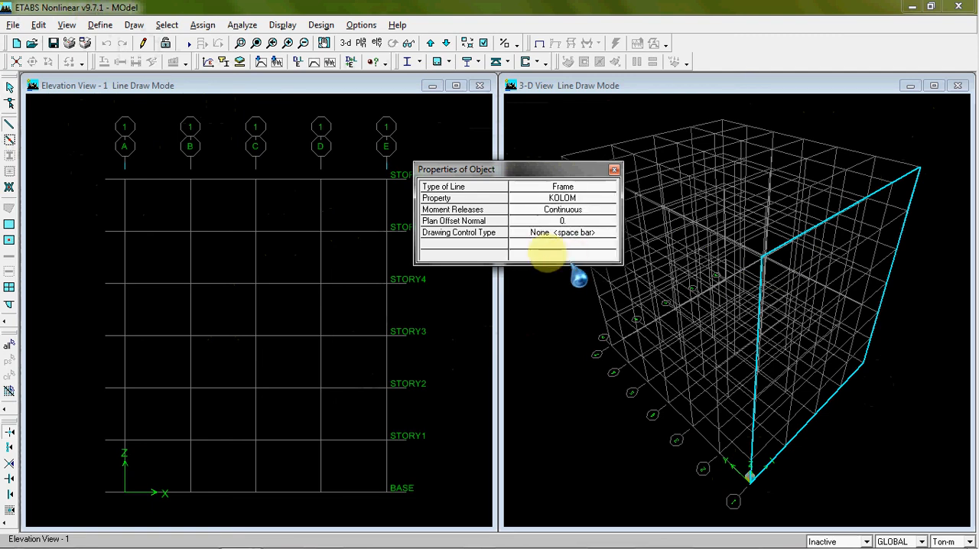
# Draw the KOLOM column at grid point A-1 from BASE to STORY1 in the elevation view
pyautogui.moveTo(542, 170); pyautogui.dragTo(619, 101)
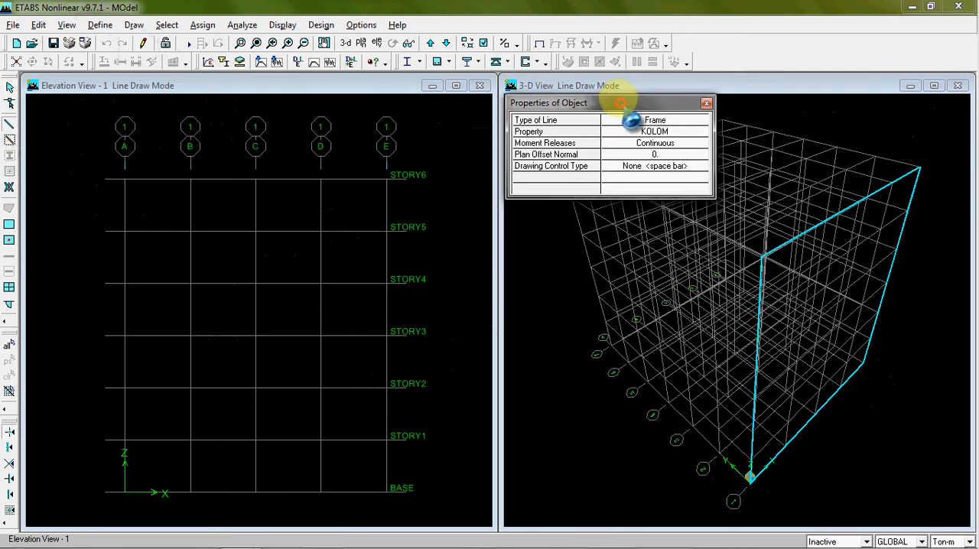
pyautogui.click(123, 497)
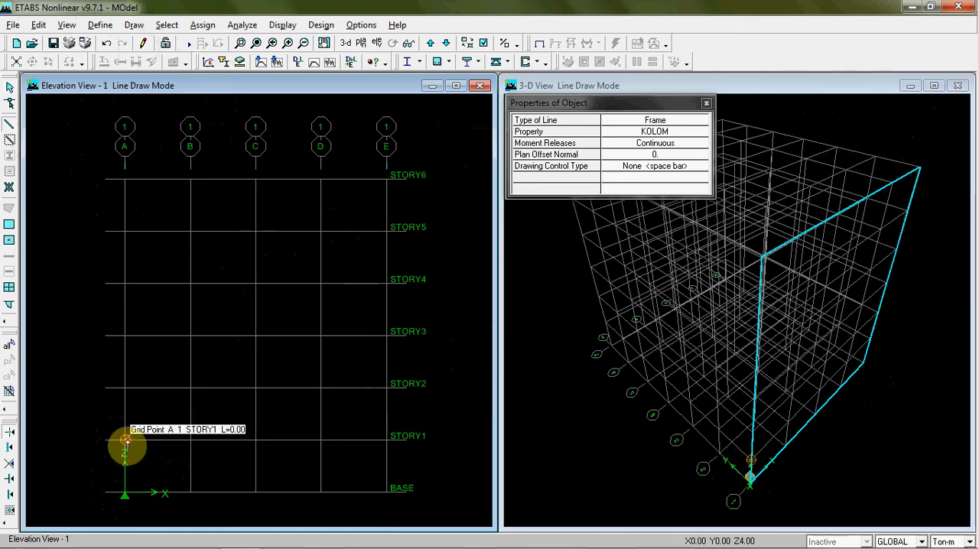
pyautogui.click(125, 441)
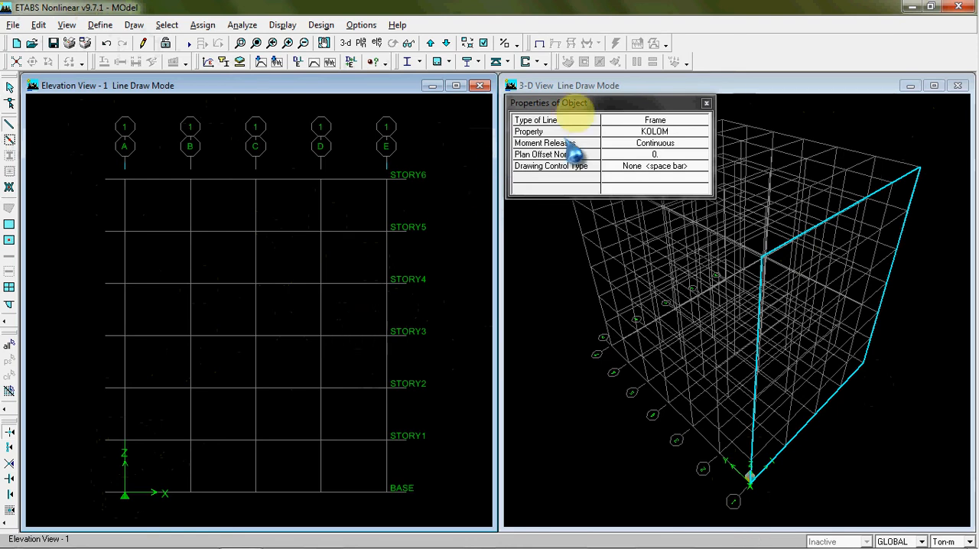
# Try other snap options for drawing and restore snapping to grid intersections and points
pyautogui.moveTo(579, 100); pyautogui.dragTo(582, 117)
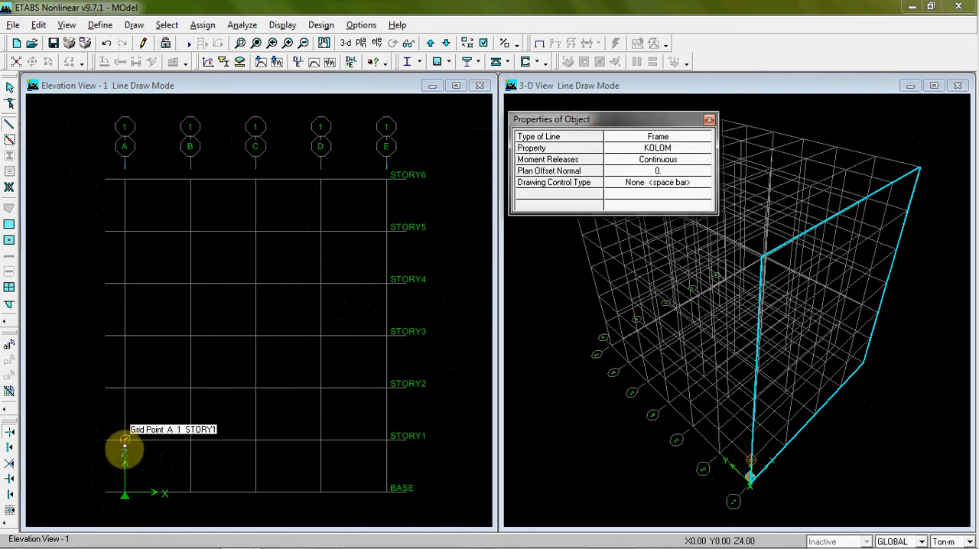
pyautogui.click(10, 447)
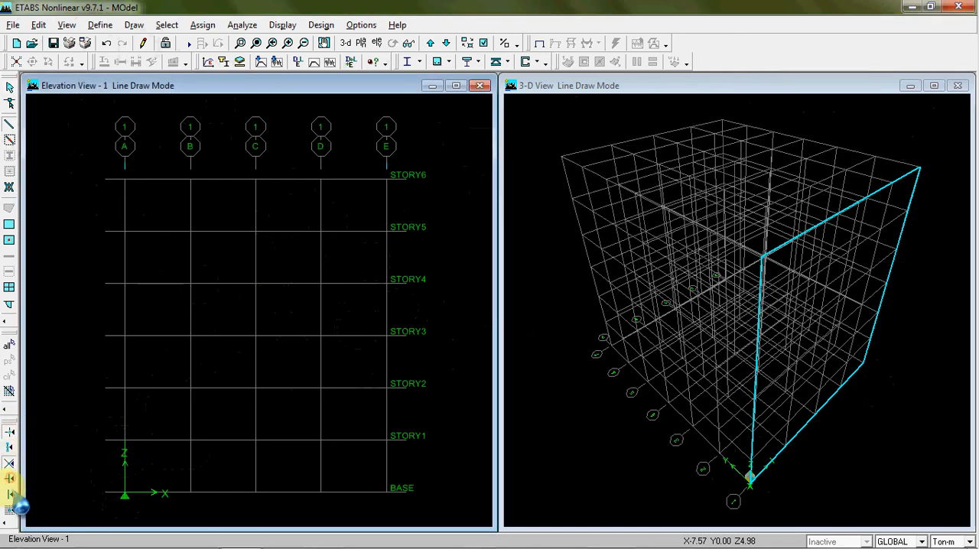
pyautogui.click(11, 493)
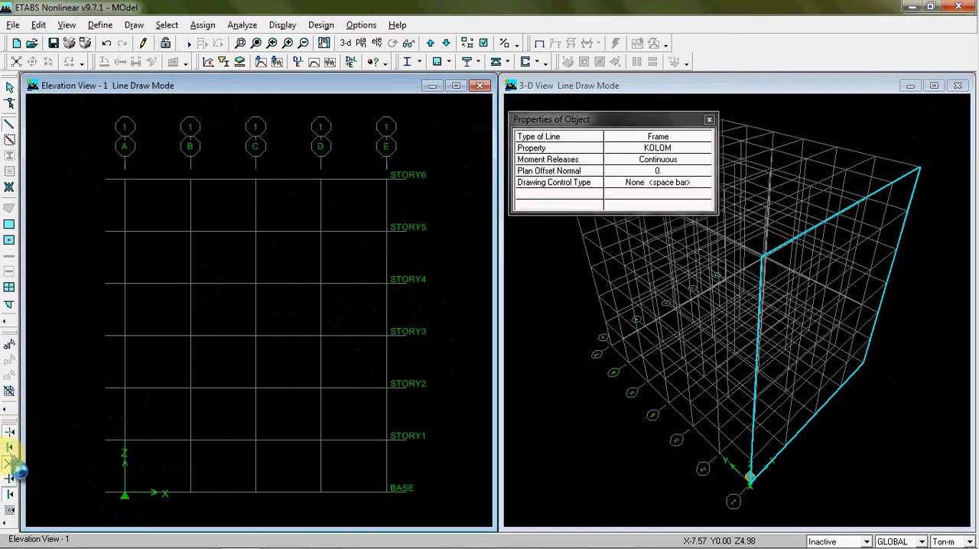
pyautogui.click(10, 466)
pyautogui.click(10, 432)
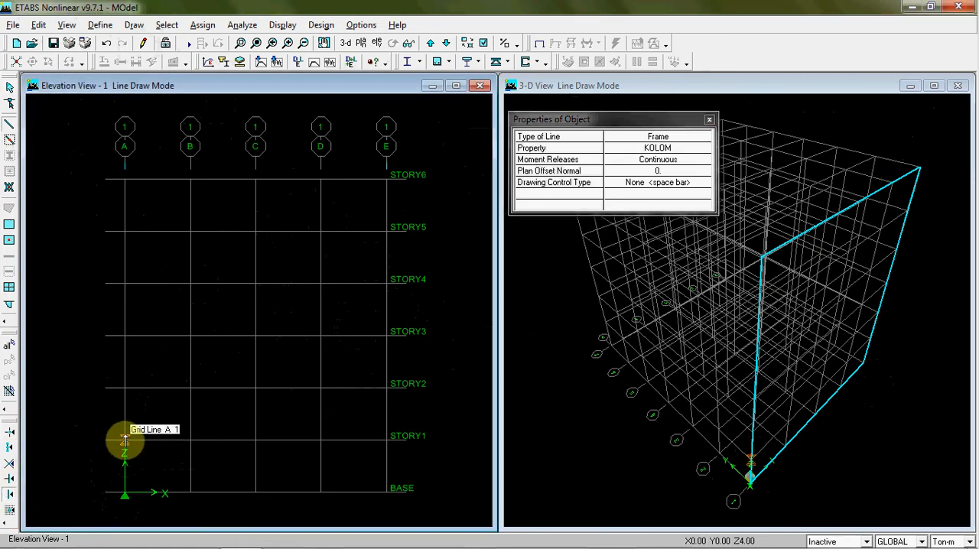
pyautogui.click(9, 495)
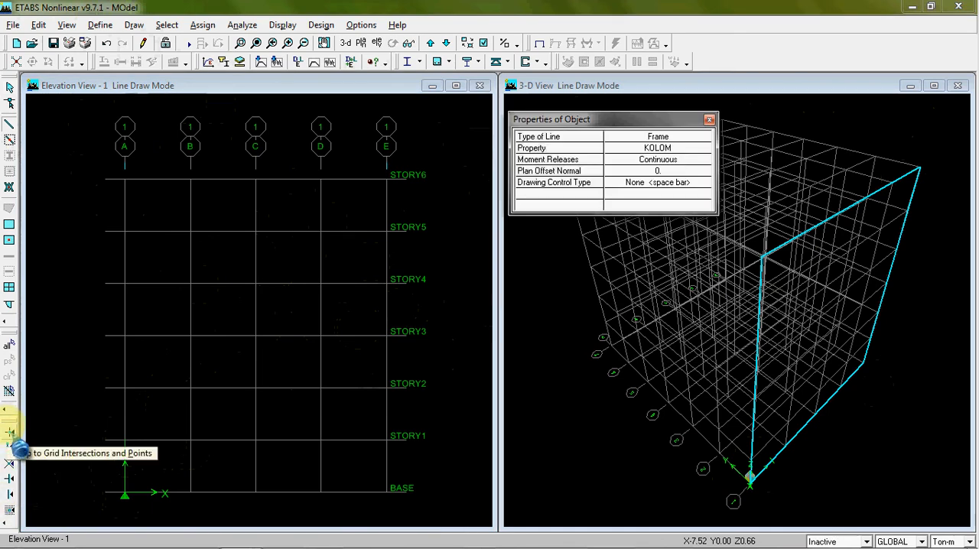
pyautogui.click(9, 432)
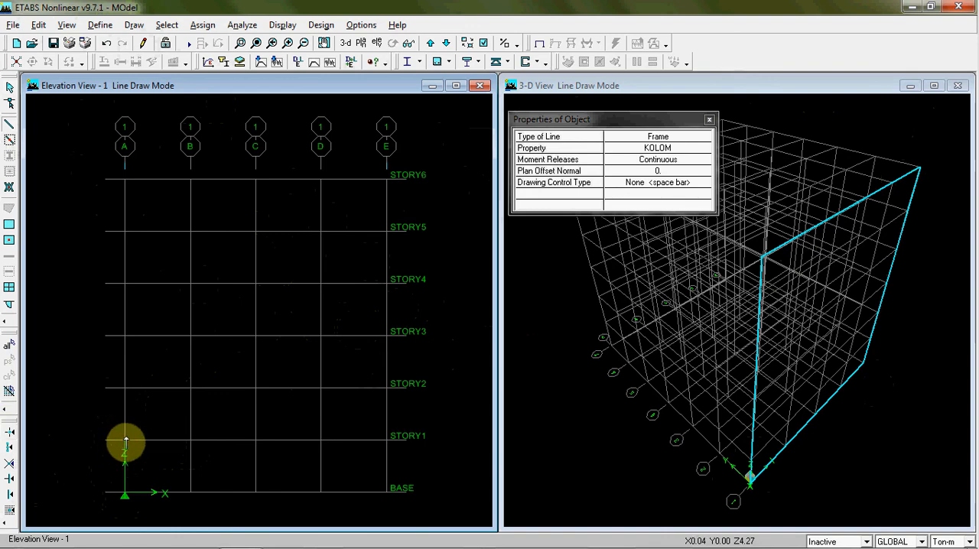
pyautogui.click(9, 432)
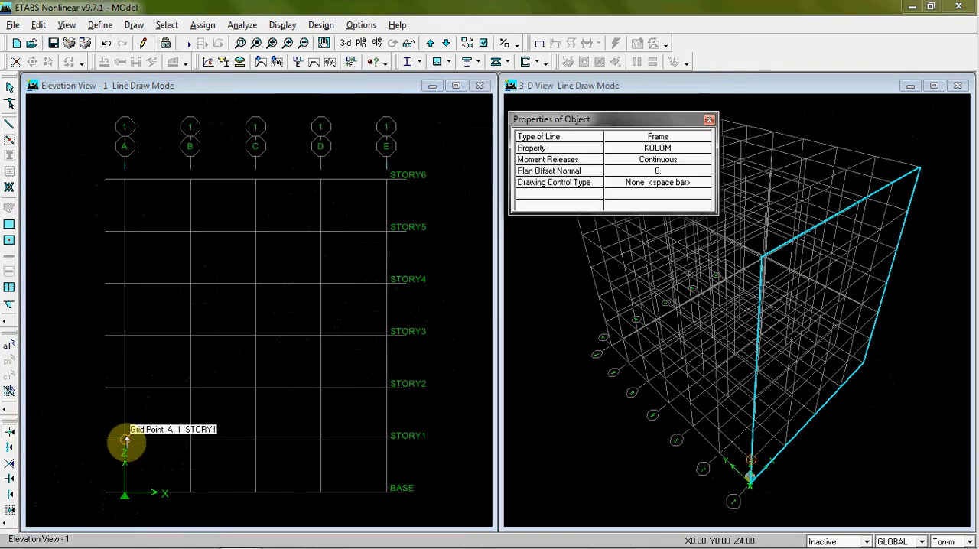
# Continue the KOLOM column on gridline A story by story from STORY1 up to STORY6
pyautogui.click(125, 441)
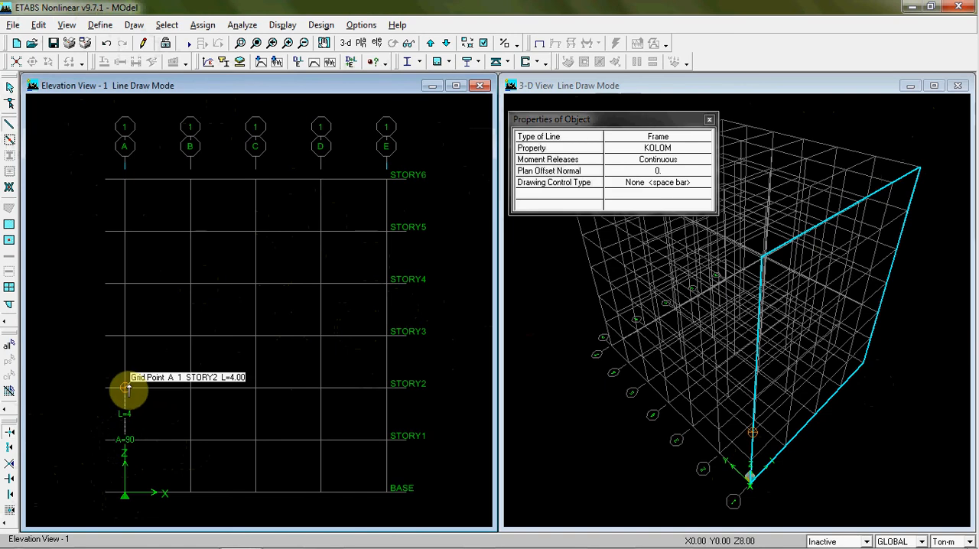
pyautogui.click(126, 337)
pyautogui.click(126, 283)
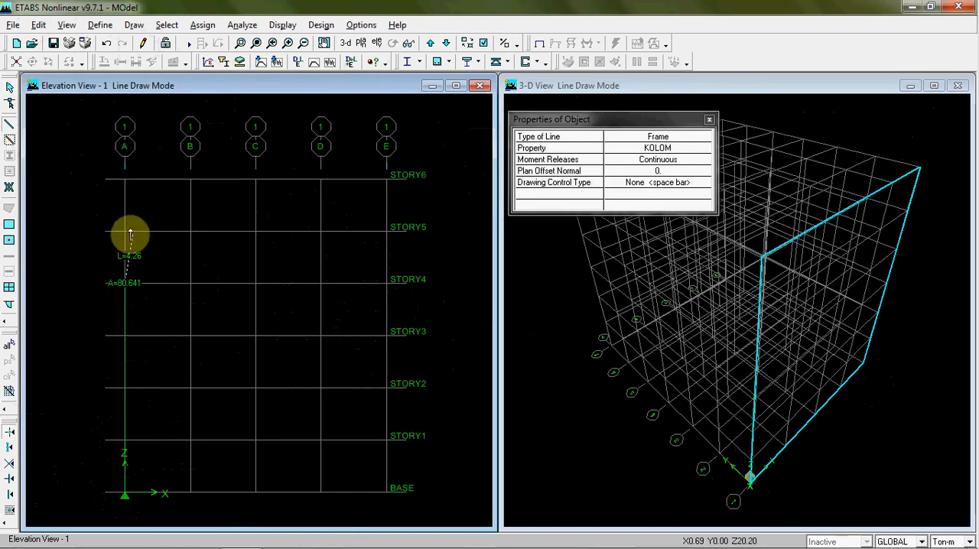
pyautogui.click(125, 230)
pyautogui.click(125, 180)
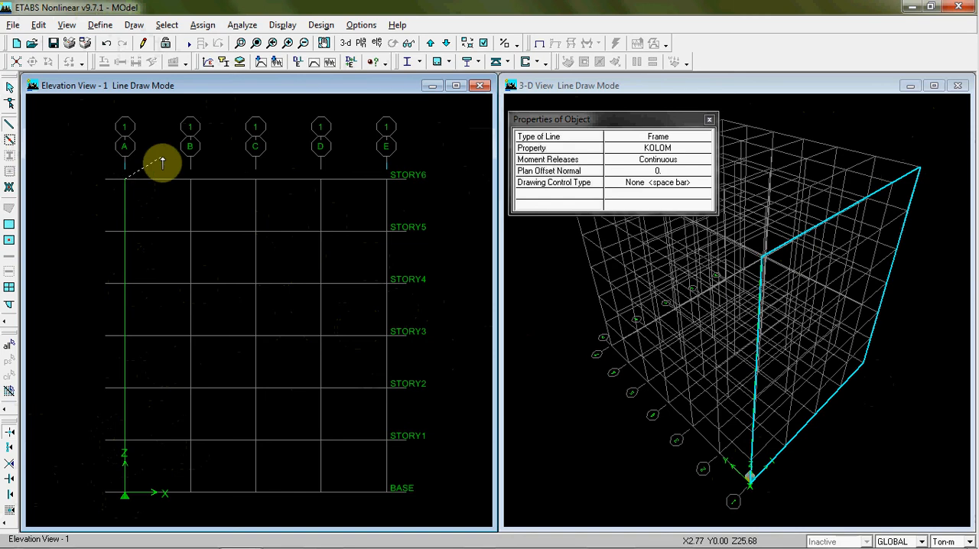
# Draw the KOLOM column on gridline B from BASE up to STORY6 and end the line
pyautogui.click(191, 491)
pyautogui.click(190, 439)
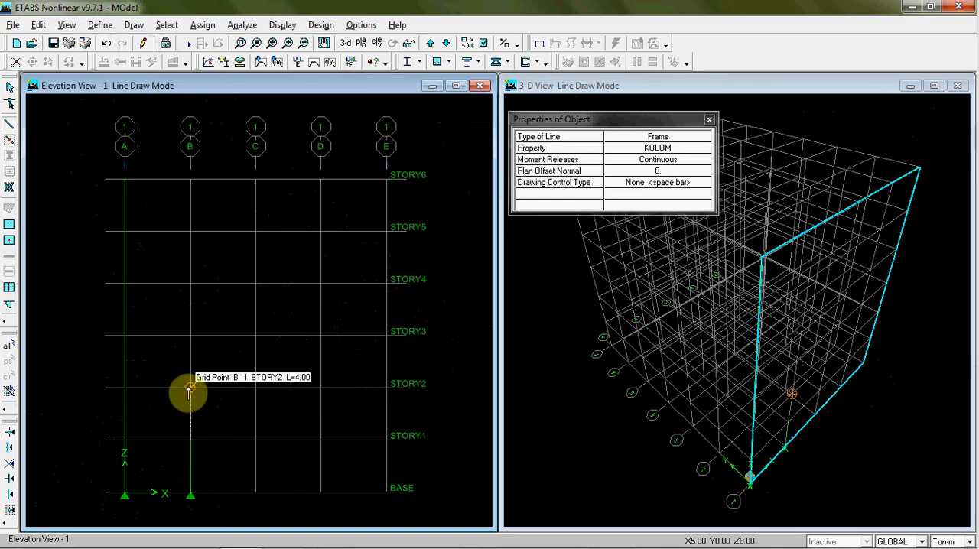
pyautogui.click(191, 335)
pyautogui.click(190, 283)
pyautogui.click(190, 179)
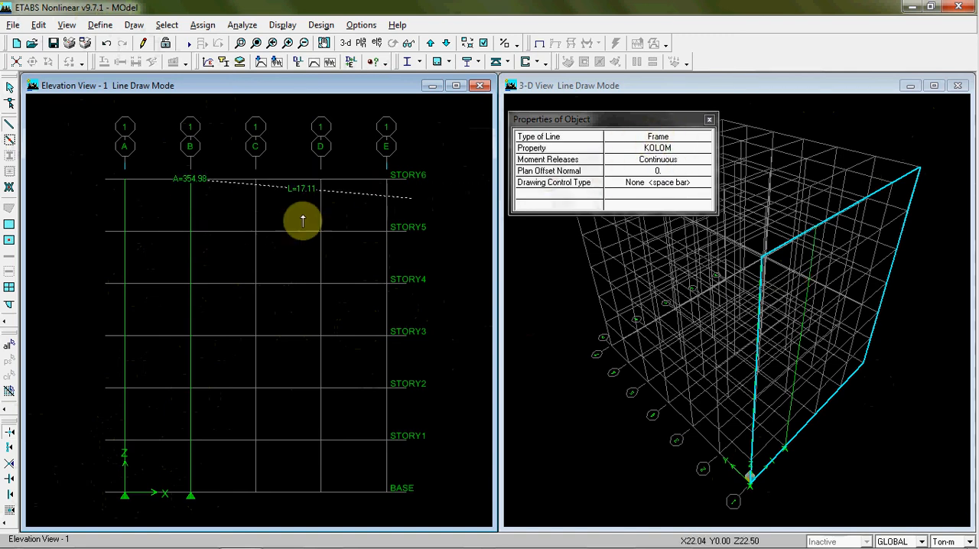
pyautogui.rightClick(240, 220)
# Draw the KOLOM column on gridline C from BASE up to STORY6 and end the line
pyautogui.click(257, 493)
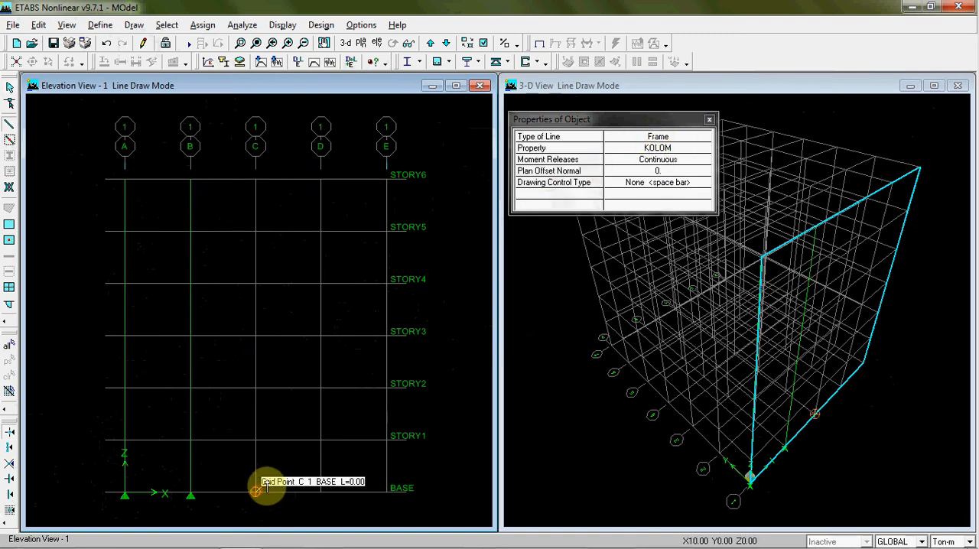
pyautogui.click(256, 383)
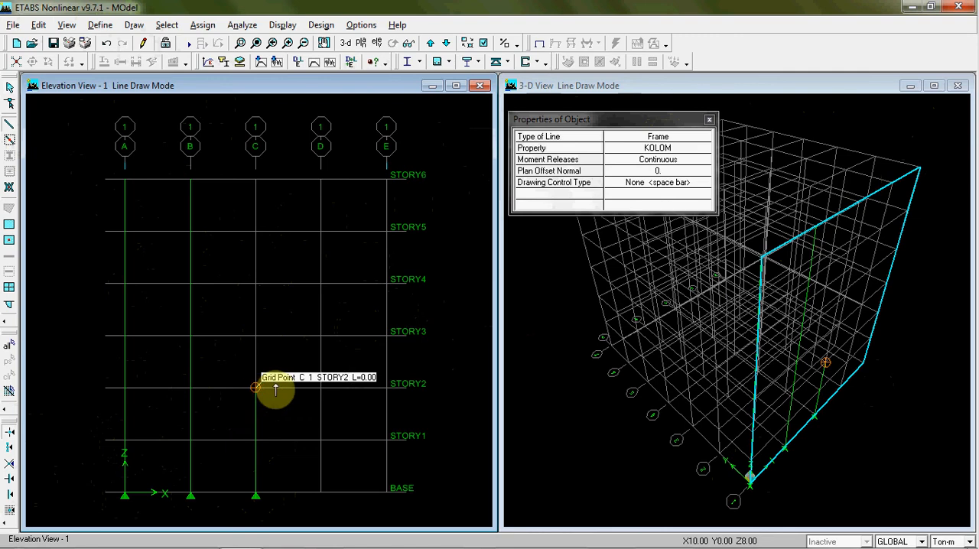
pyautogui.click(256, 331)
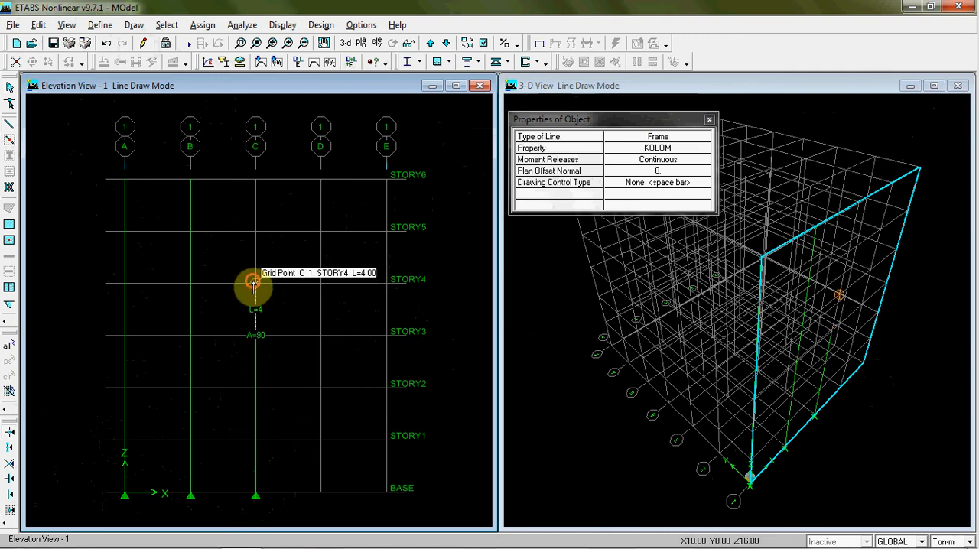
pyautogui.click(256, 283)
pyautogui.click(256, 230)
pyautogui.doubleClick(257, 180)
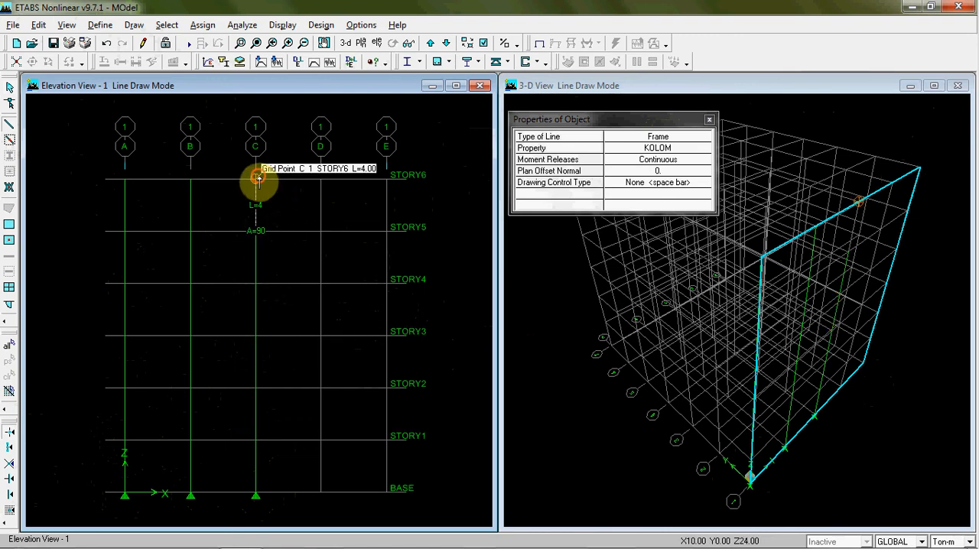
# Draw the KOLOM column on gridline D story by story from BASE up to STORY6
pyautogui.click(319, 493)
pyautogui.click(321, 438)
pyautogui.click(320, 386)
pyautogui.click(325, 334)
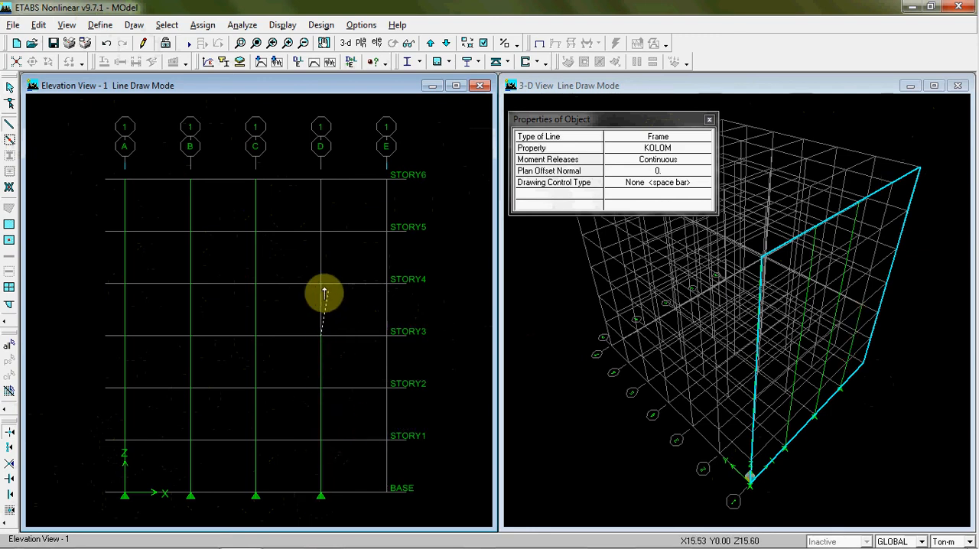
pyautogui.click(322, 281)
pyautogui.click(322, 231)
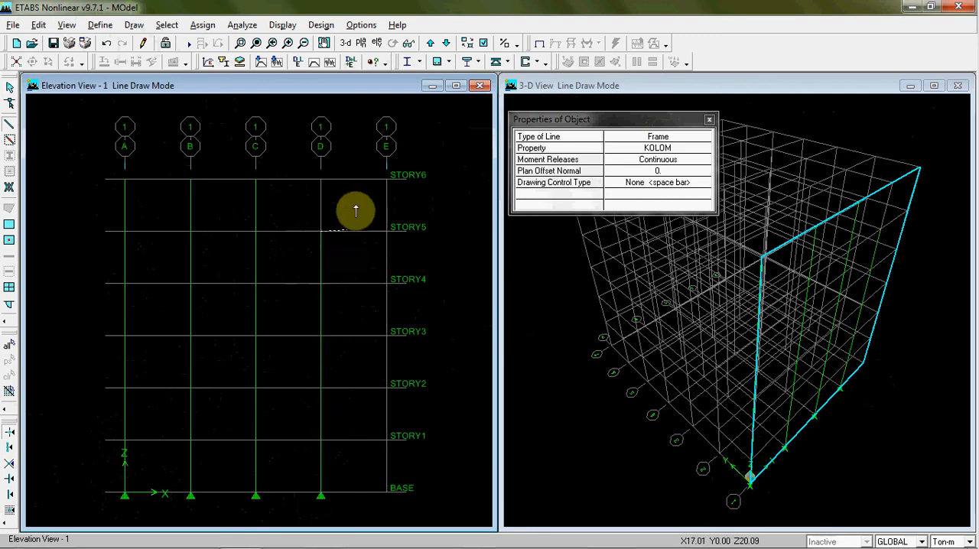
pyautogui.click(322, 178)
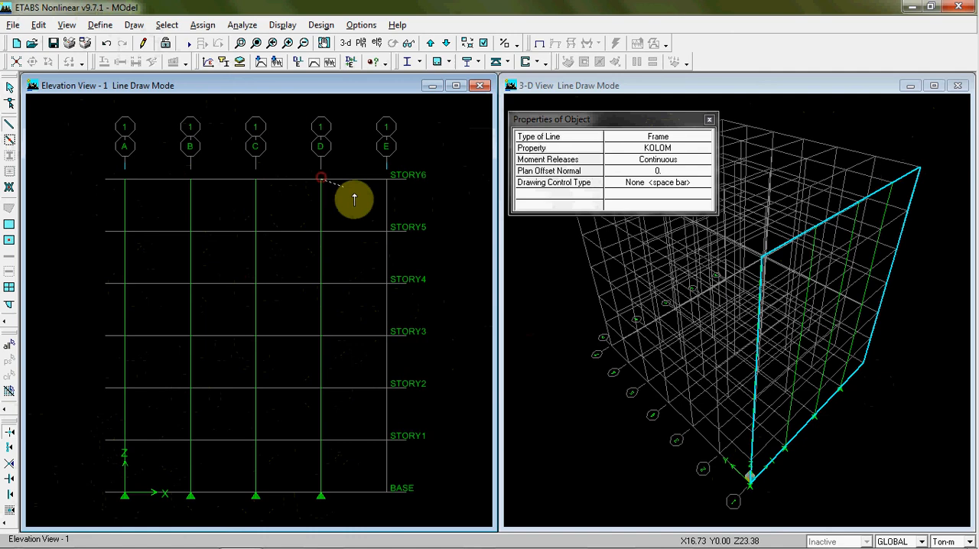
# Draw the KOLOM column on gridline E story by story from BASE up to STORY6
pyautogui.click(386, 488)
pyautogui.click(387, 440)
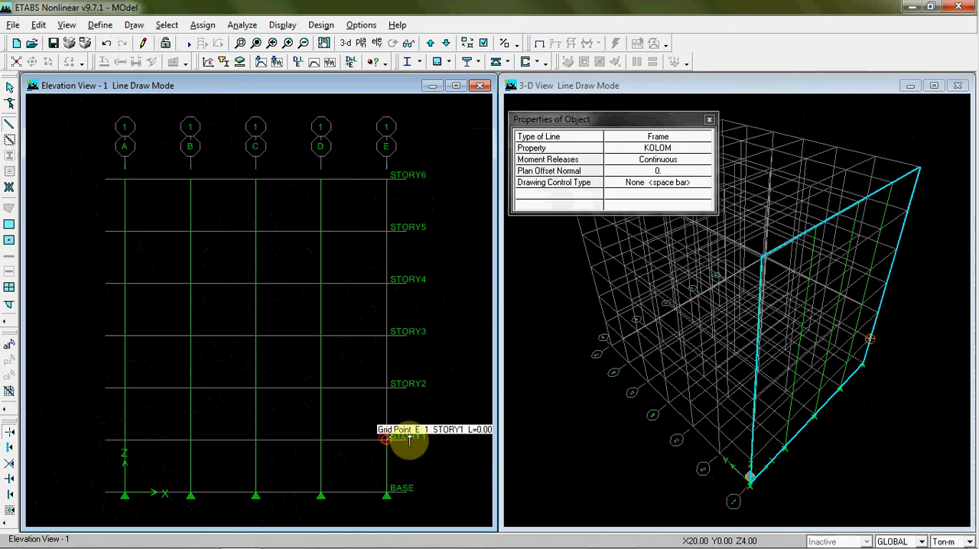
pyautogui.click(386, 388)
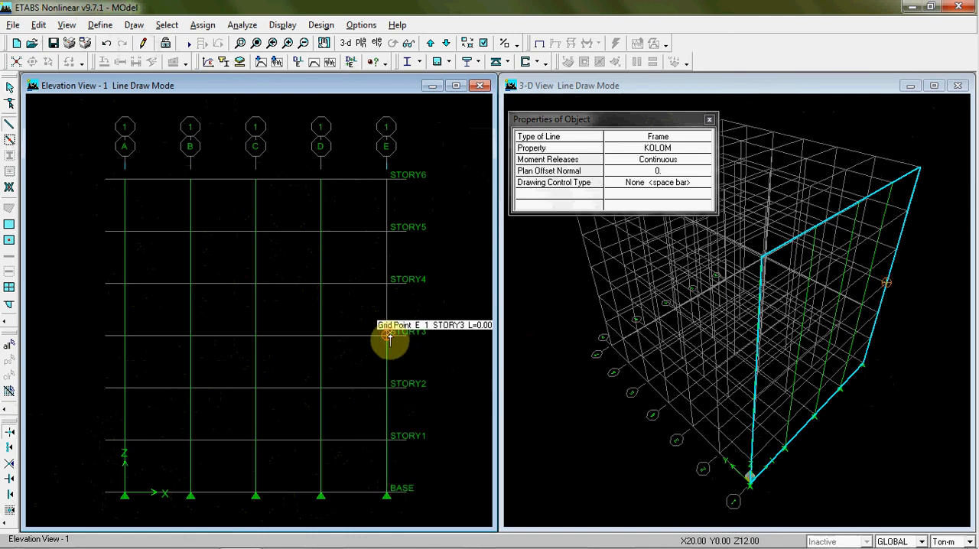
pyautogui.click(387, 335)
pyautogui.click(386, 283)
pyautogui.click(386, 231)
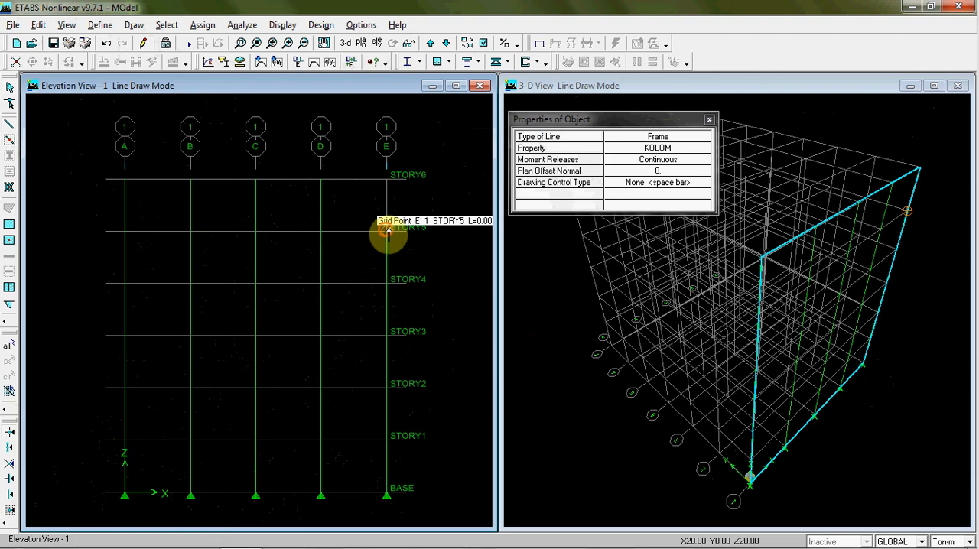
pyautogui.click(387, 176)
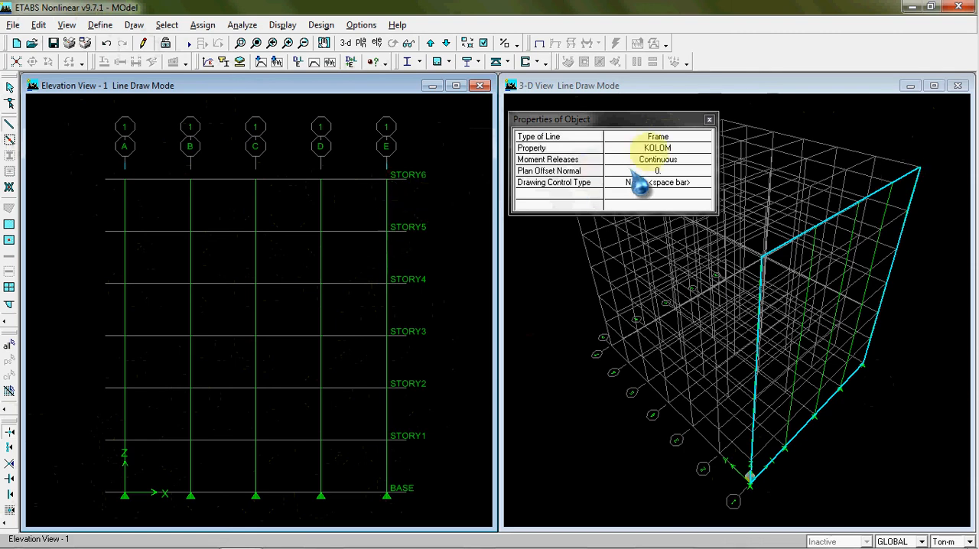
# Set the drawn line's frame property to BALOK and draw the STORY1 beams from gridline A to gridline E
pyautogui.click(701, 147)
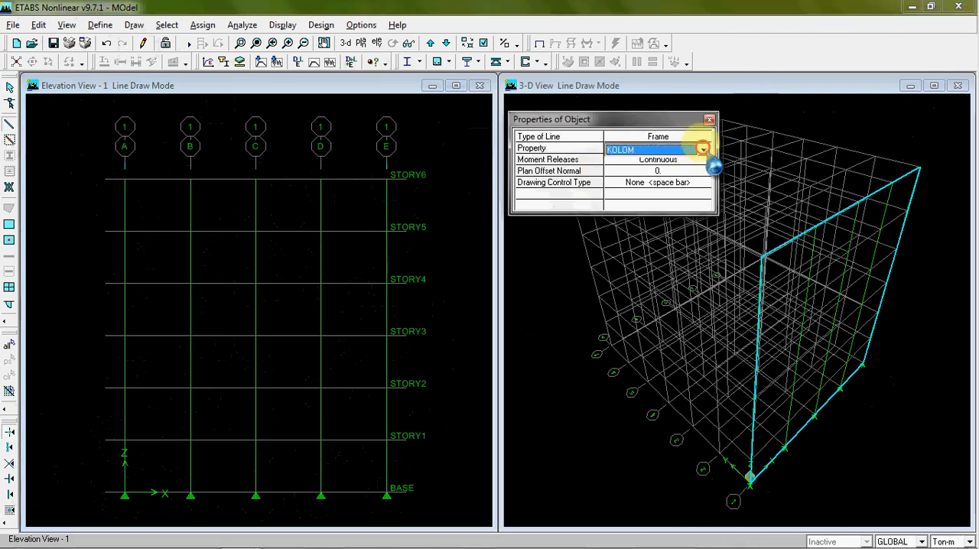
pyautogui.click(702, 148)
pyautogui.scroll(-5, 689, 191)
pyautogui.scroll(-4, 675, 188)
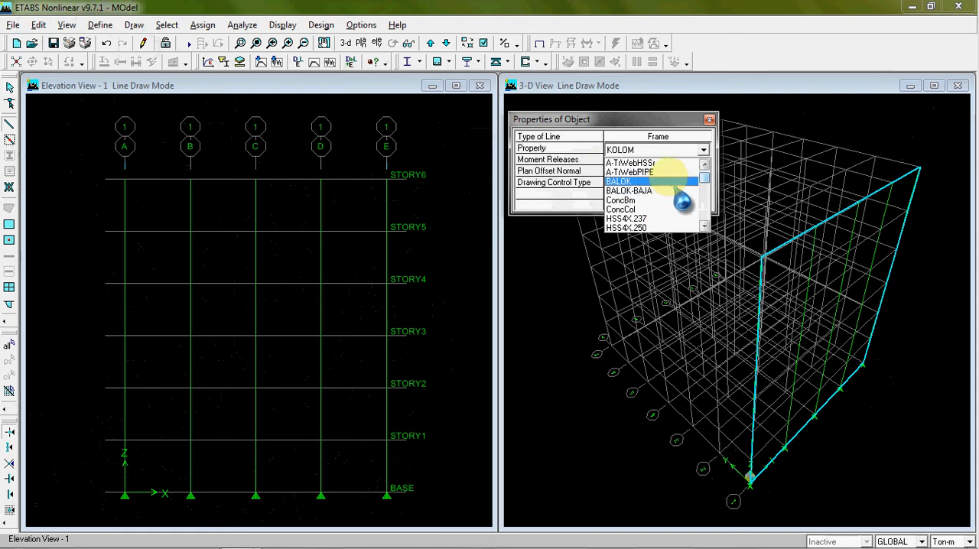
pyautogui.click(664, 182)
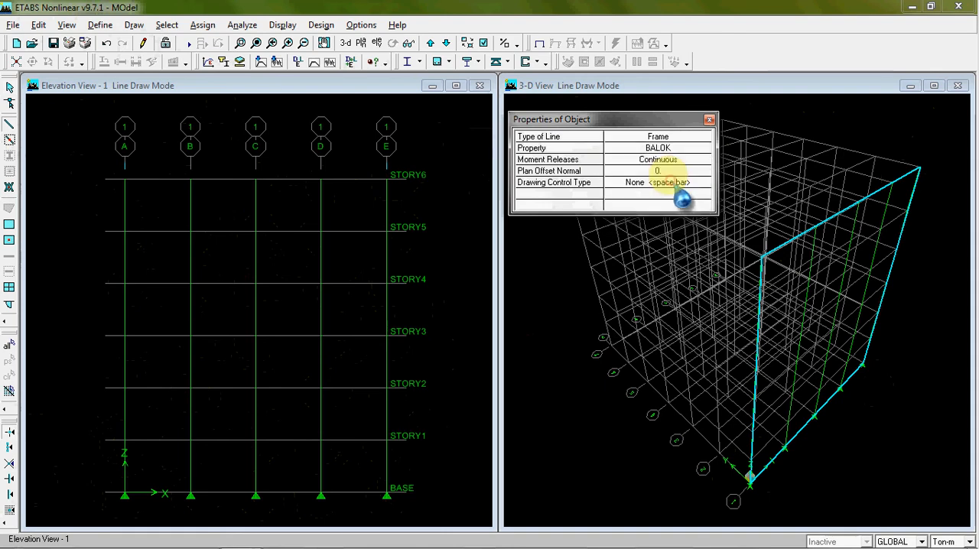
pyautogui.click(124, 439)
pyautogui.click(191, 440)
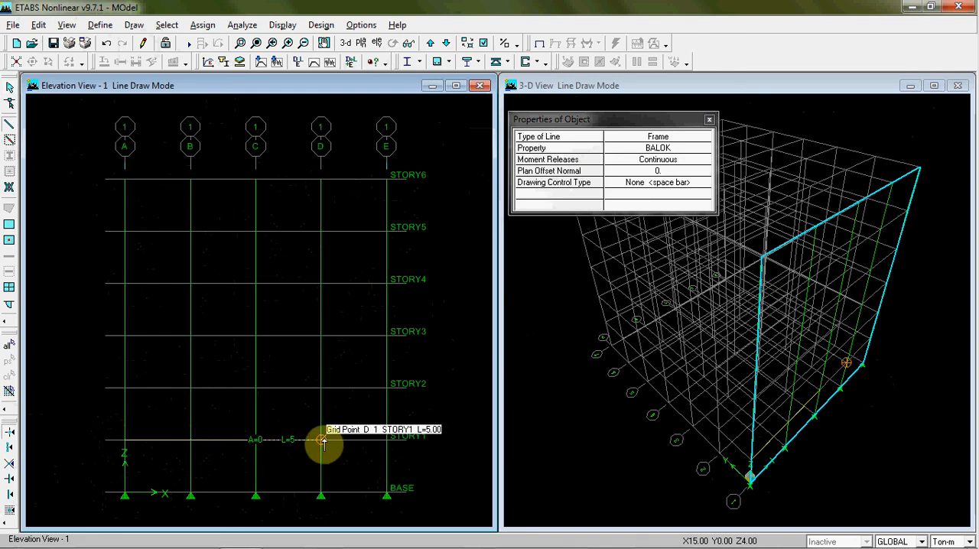
pyautogui.rightClick(357, 415)
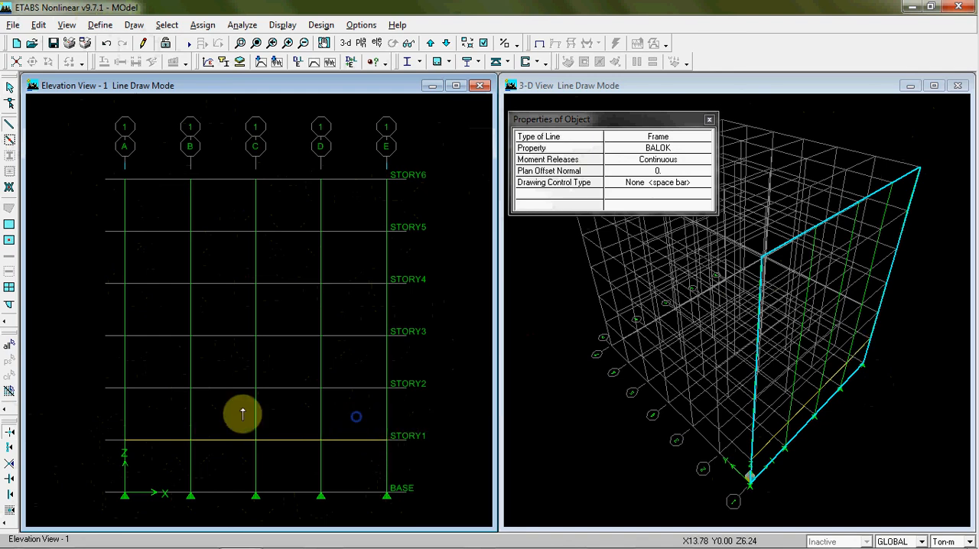
# Draw the BALOK beams at STORY2 bay by bay from gridline A to gridline E
pyautogui.click(126, 394)
pyautogui.click(189, 388)
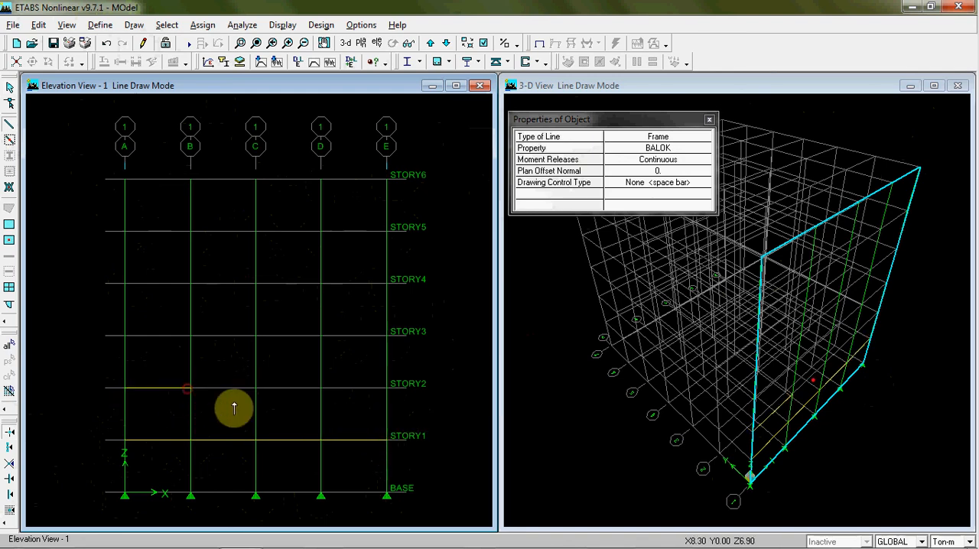
pyautogui.click(255, 388)
pyautogui.click(320, 387)
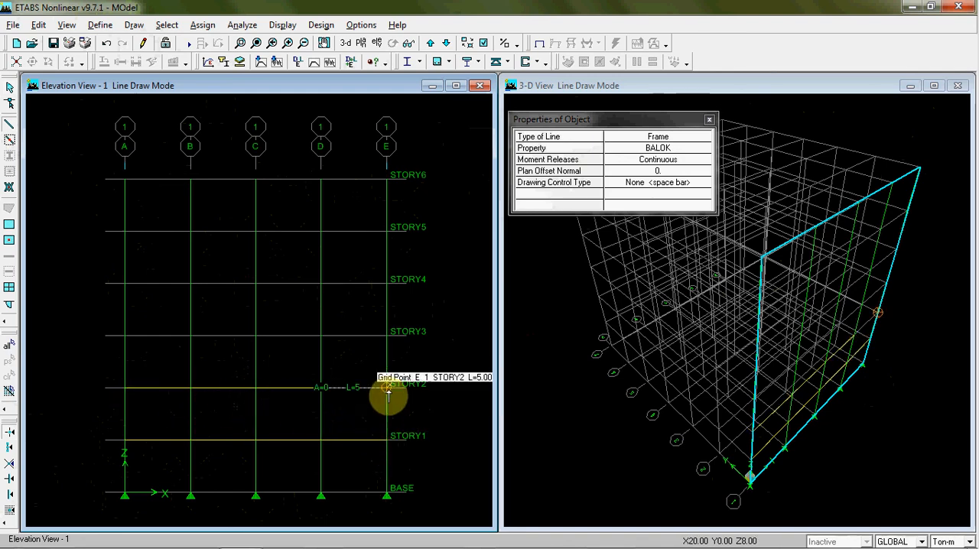
pyautogui.click(386, 388)
pyautogui.rightClick(344, 421)
# Draw the BALOK beams at STORY3 bay by bay from gridline A to gridline E
pyautogui.click(125, 335)
pyautogui.click(190, 335)
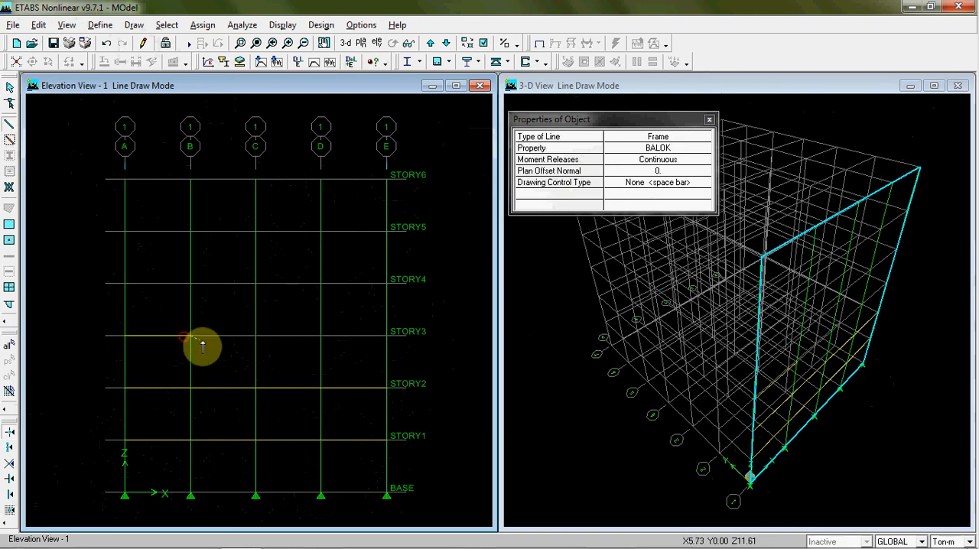
pyautogui.click(253, 336)
pyautogui.click(321, 335)
pyautogui.click(385, 335)
pyautogui.rightClick(353, 308)
# Draw the BALOK beams at STORY4 bay by bay from gridline A to gridline E
pyautogui.click(124, 283)
pyautogui.click(188, 283)
pyautogui.click(256, 283)
pyautogui.click(320, 283)
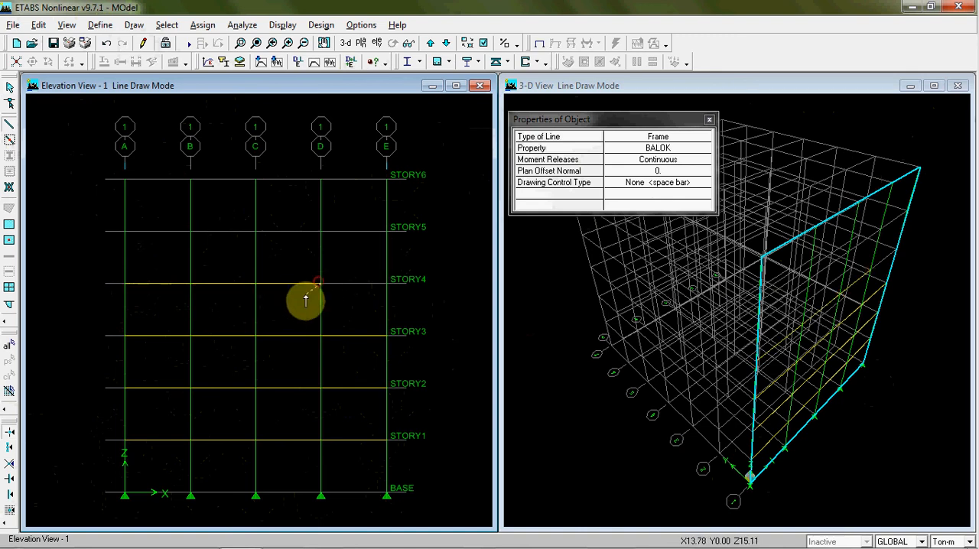
pyautogui.click(385, 283)
pyautogui.rightClick(291, 256)
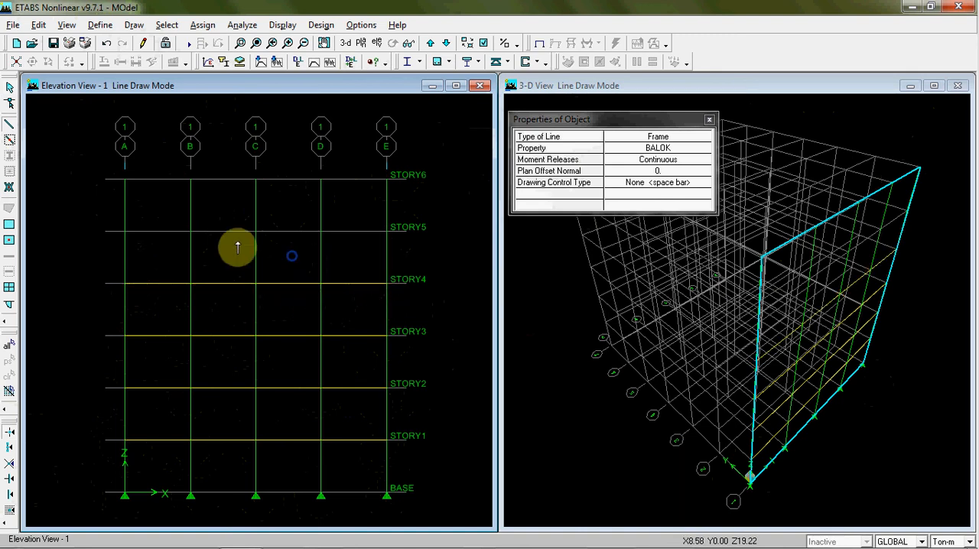
# Draw the BALOK beams at STORY5 bay by bay from gridline A to gridline E
pyautogui.click(125, 232)
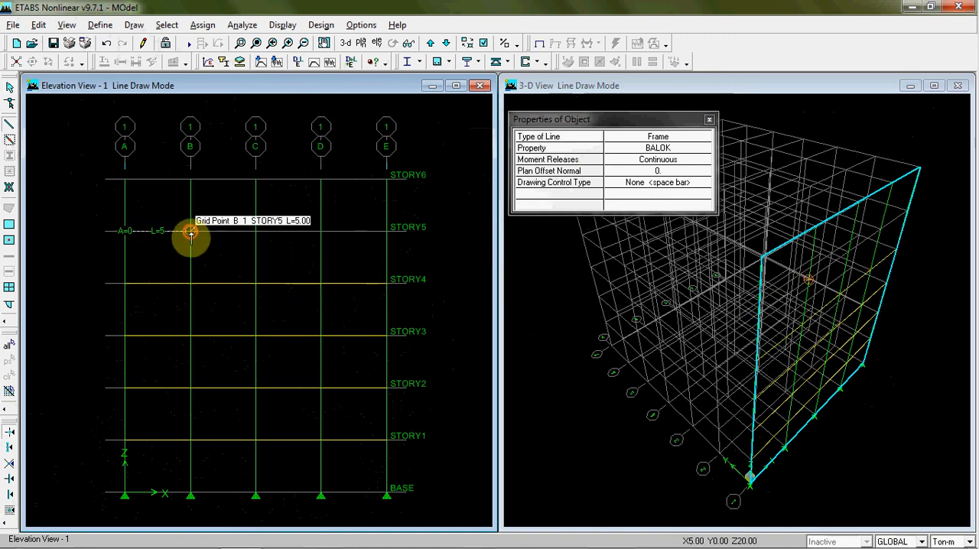
pyautogui.click(190, 231)
pyautogui.click(255, 231)
pyautogui.click(320, 231)
pyautogui.click(387, 231)
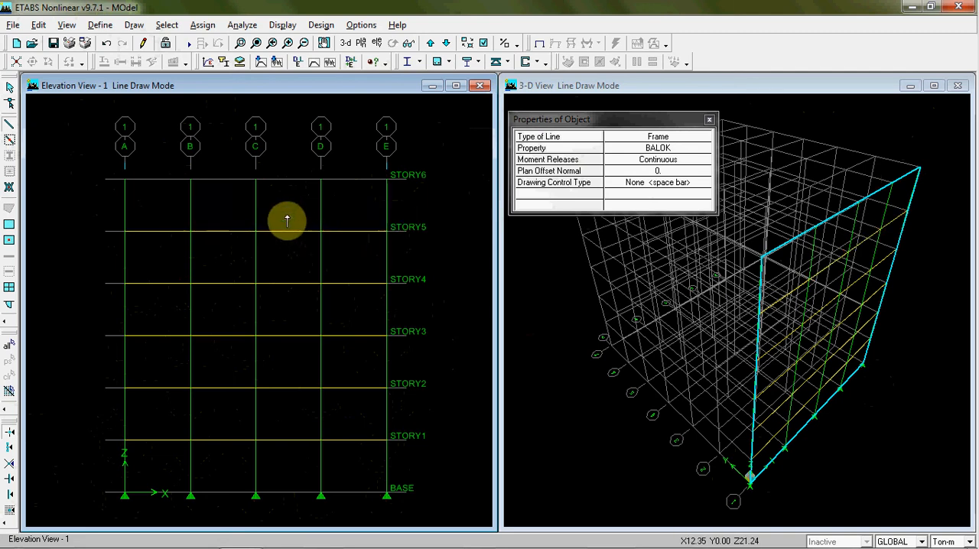
# Draw the BALOK beams at STORY6 from gridline A to gridline E and leave line drawing mode
pyautogui.click(125, 178)
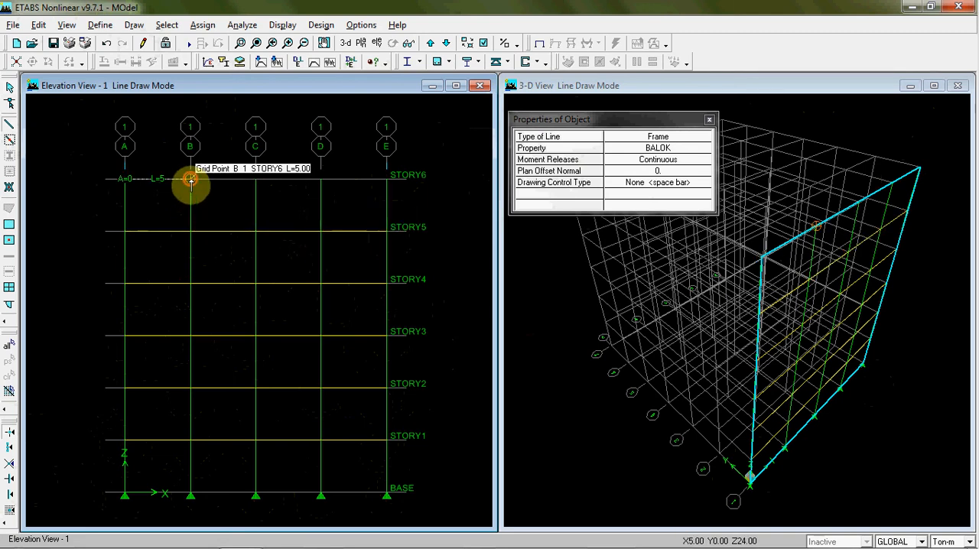
pyautogui.click(190, 178)
pyautogui.click(256, 178)
pyautogui.click(320, 179)
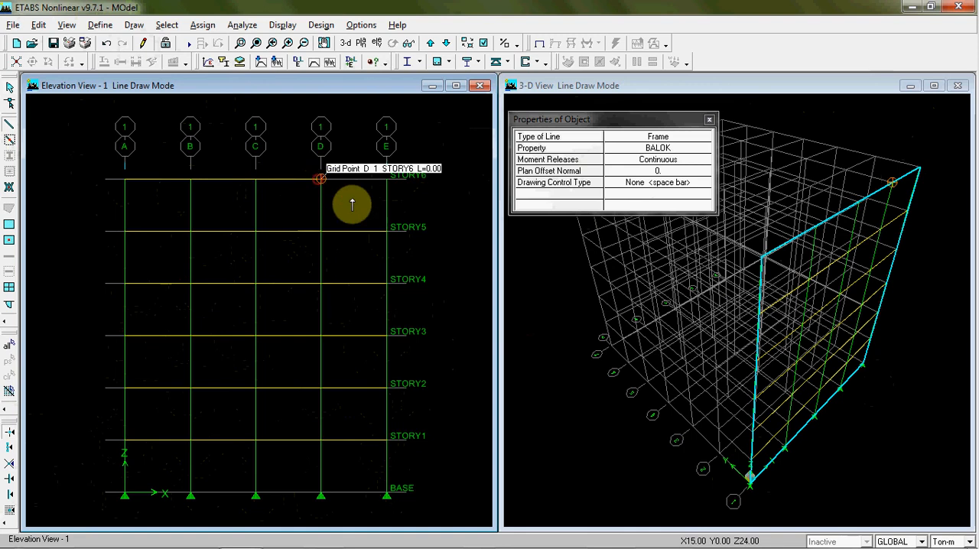
pyautogui.click(387, 178)
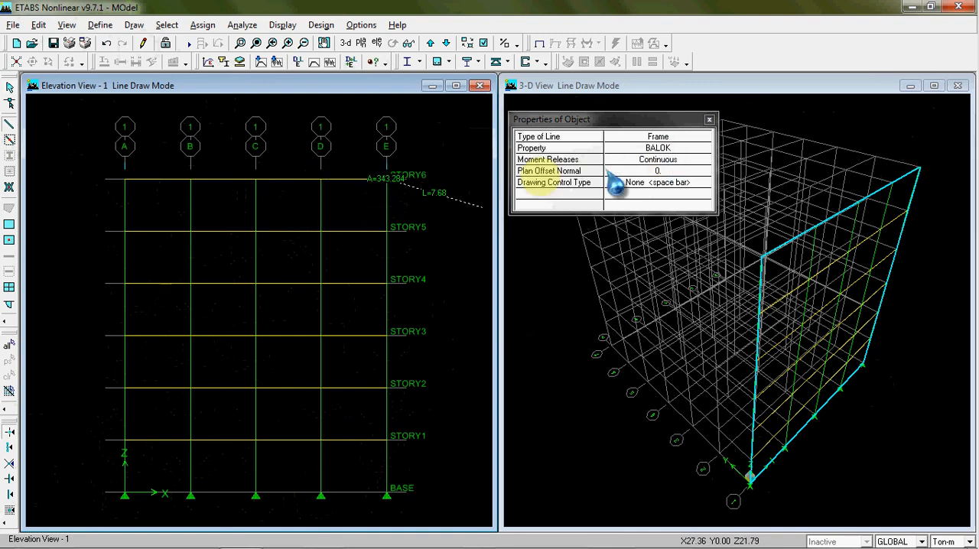
pyautogui.rightClick(456, 214)
pyautogui.press('Escape')
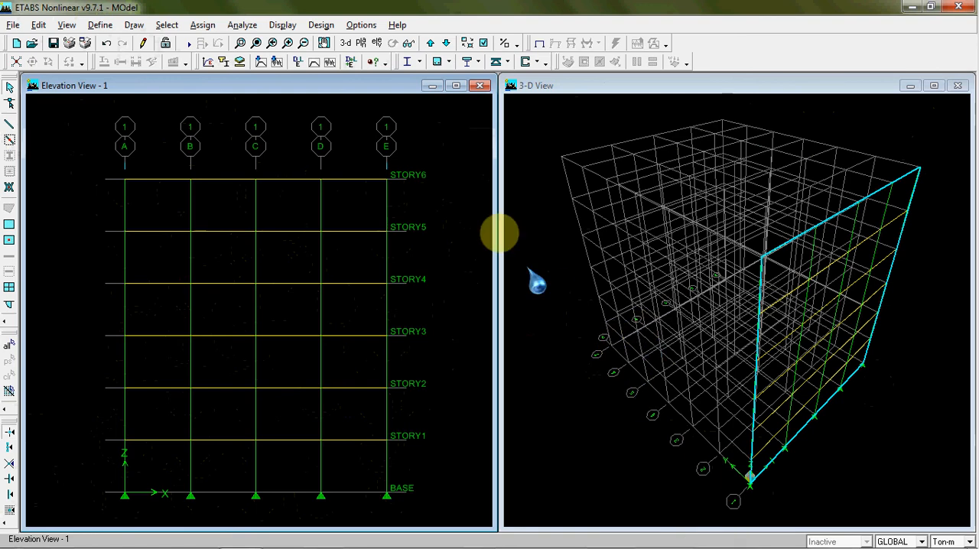
# Step to the adjacent elevation and return to elevation 1
pyautogui.click(431, 44)
pyautogui.click(446, 44)
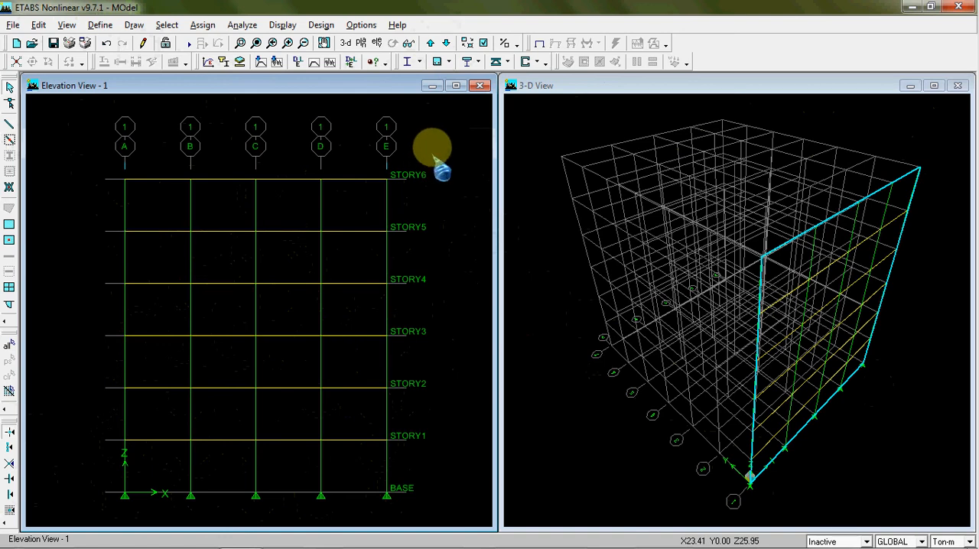
# Try window selections on the whole frame and on the STORY6 beam between gridlines D and E, clearing the selection each time
pyautogui.moveTo(437, 151); pyautogui.dragTo(79, 517)
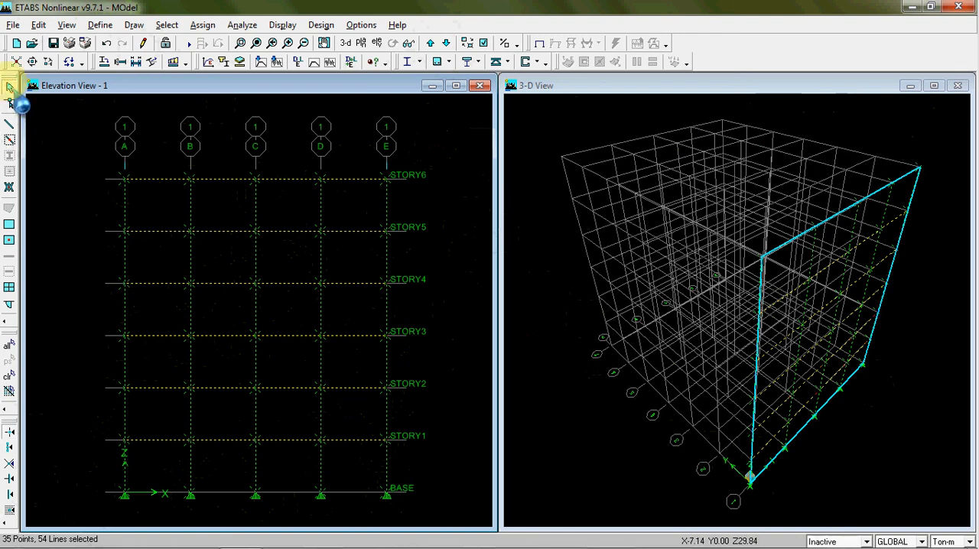
pyautogui.click(8, 375)
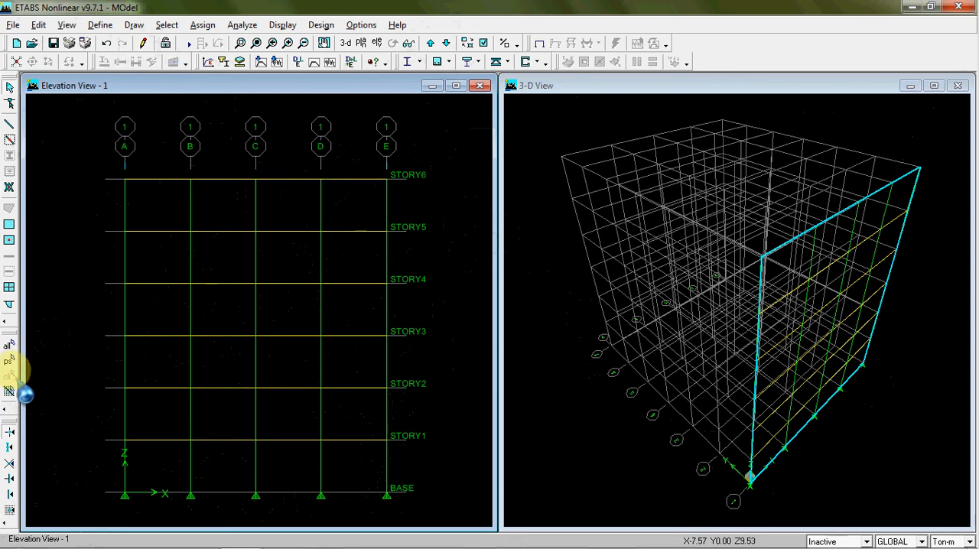
pyautogui.moveTo(330, 170); pyautogui.dragTo(348, 197)
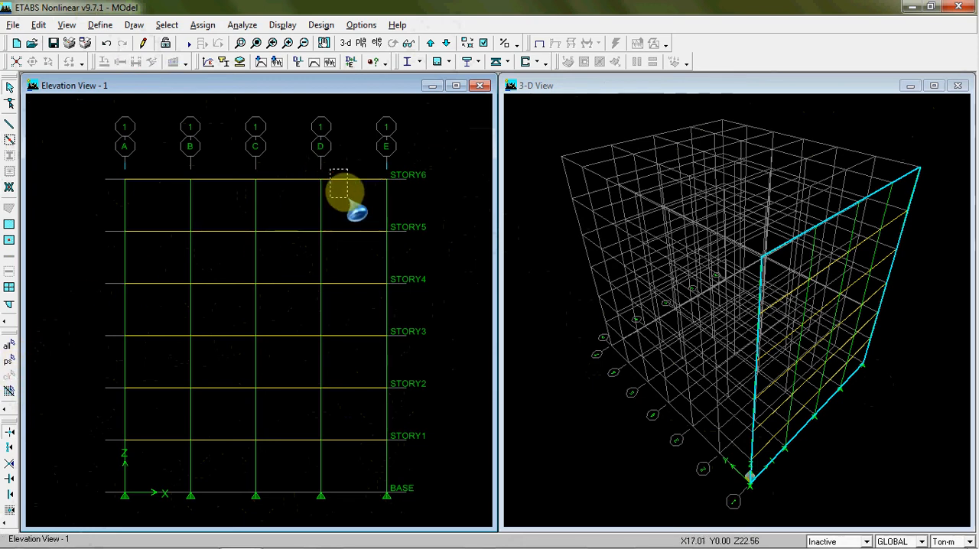
pyautogui.moveTo(313, 158); pyautogui.dragTo(400, 192)
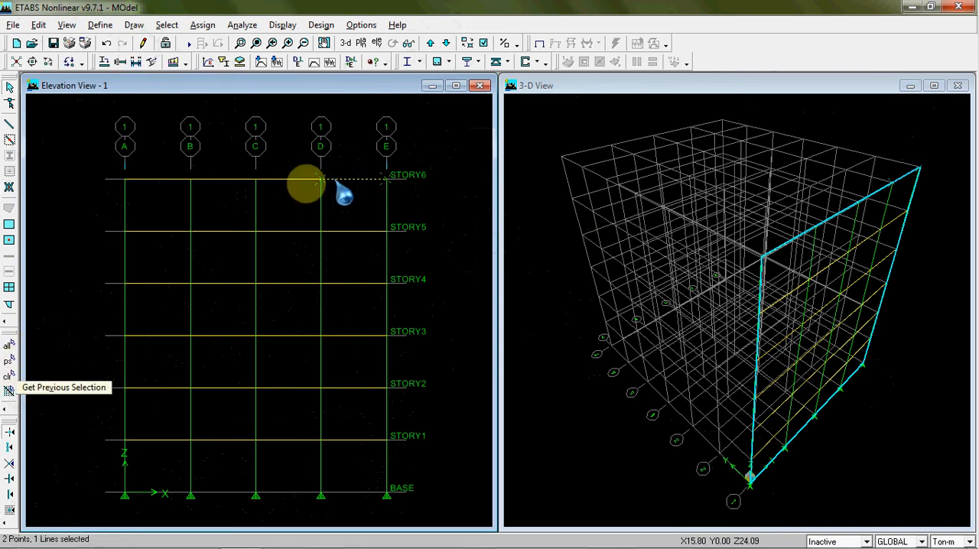
pyautogui.click(9, 376)
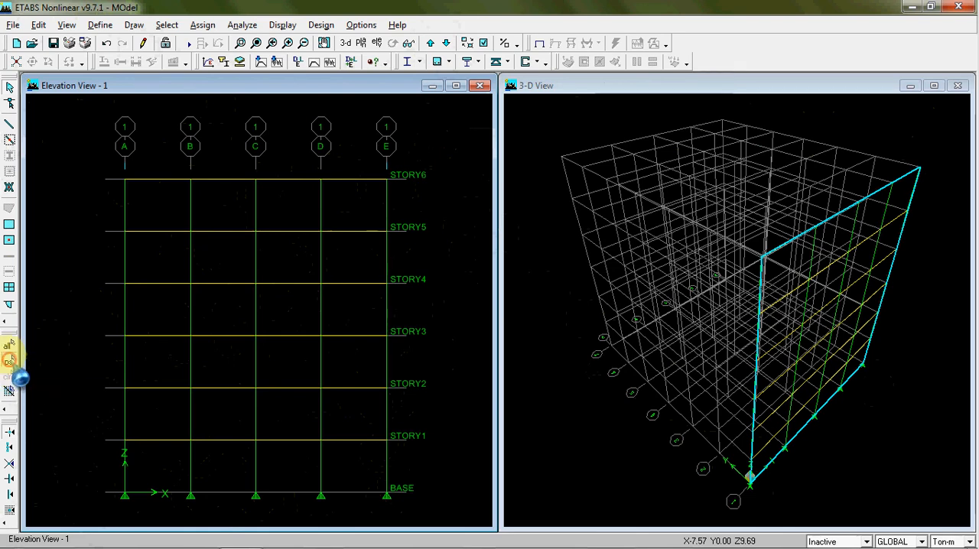
# Recall the previous selection and select all the drawn columns and beams
pyautogui.click(11, 359)
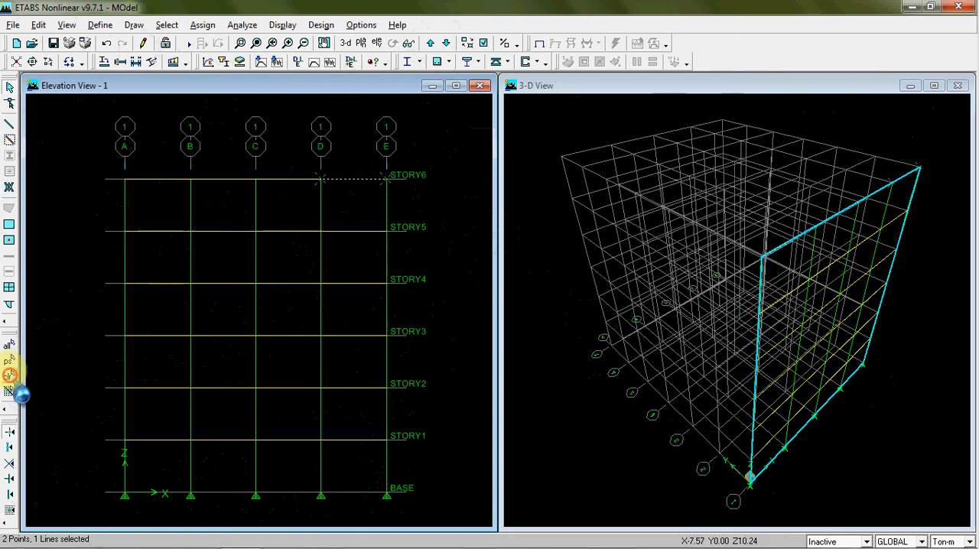
pyautogui.click(9, 345)
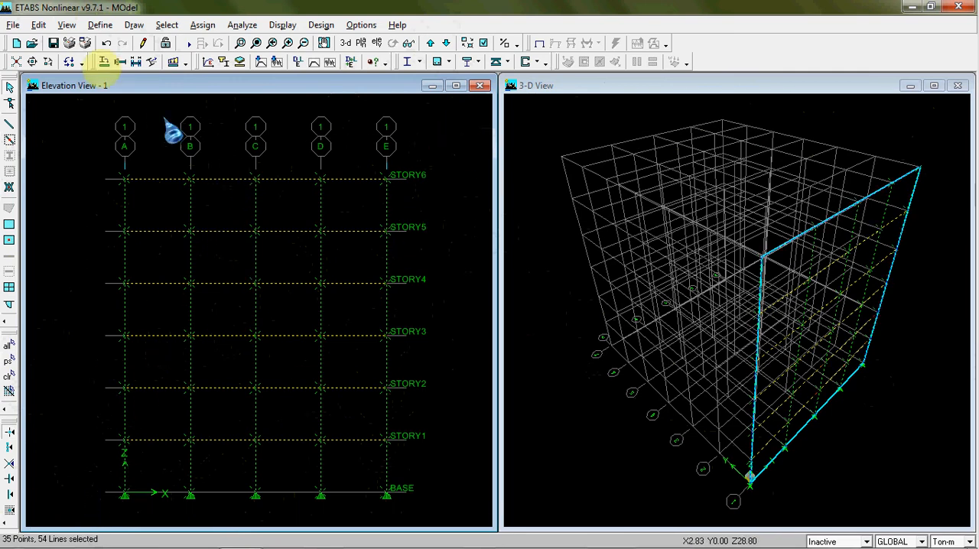
# Replicate the selected elevation 1 frame linearly with dx 0, dy 4 m and a number of 6
pyautogui.click(38, 24)
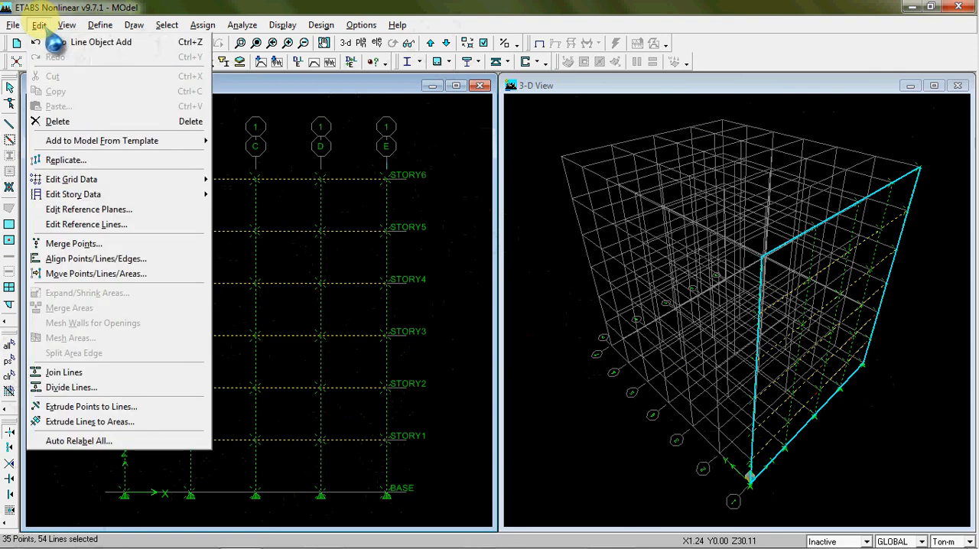
pyautogui.click(76, 160)
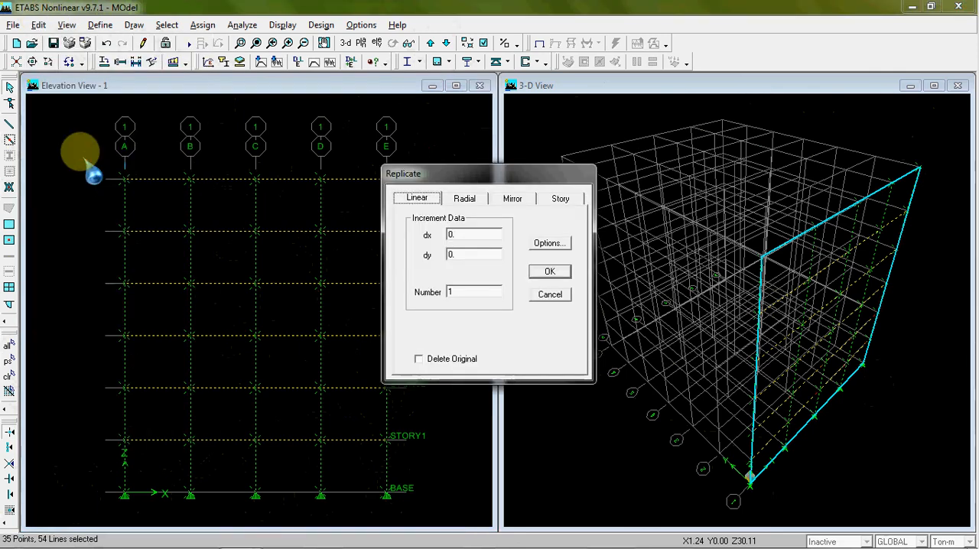
pyautogui.moveTo(474, 170); pyautogui.dragTo(354, 208)
pyautogui.click(334, 275)
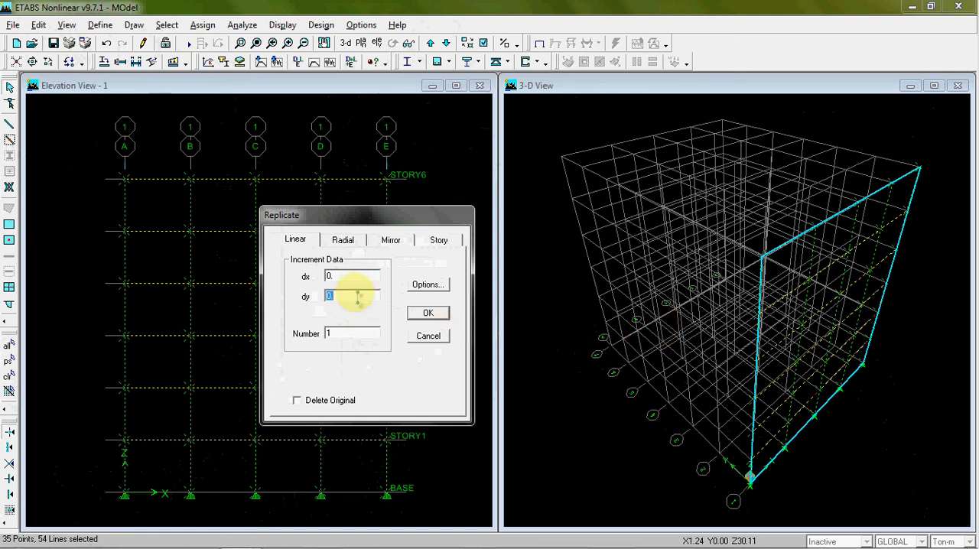
pyautogui.moveTo(357, 297); pyautogui.dragTo(329, 296)
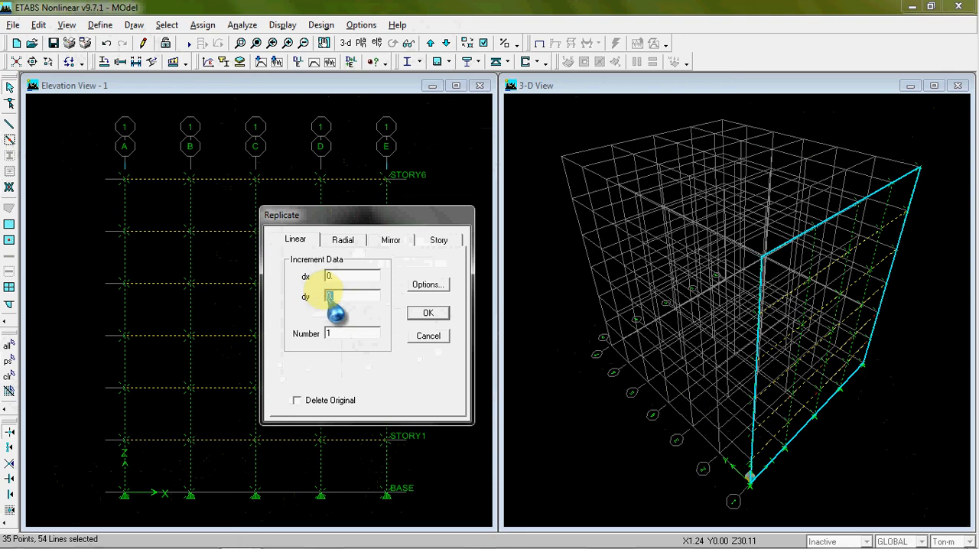
pyautogui.write('4')
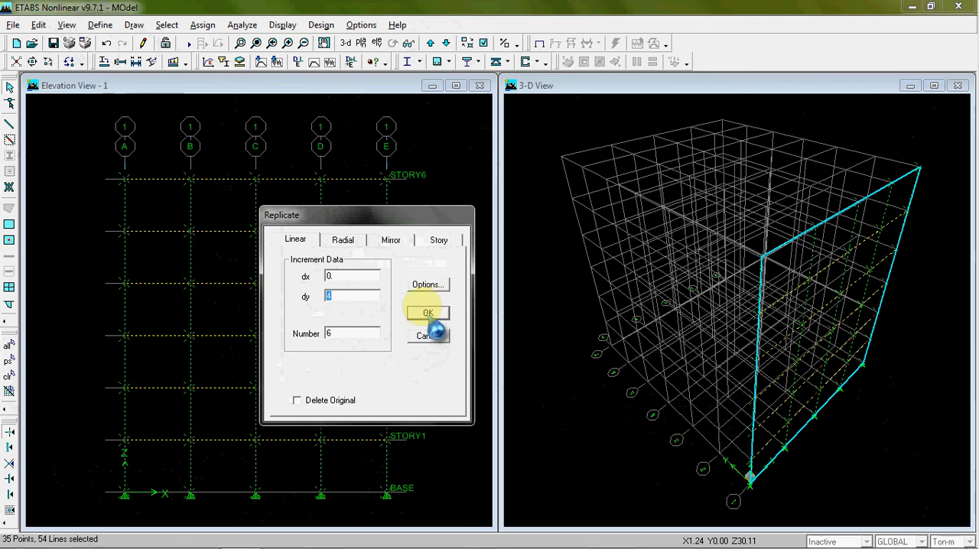
pyautogui.click(427, 314)
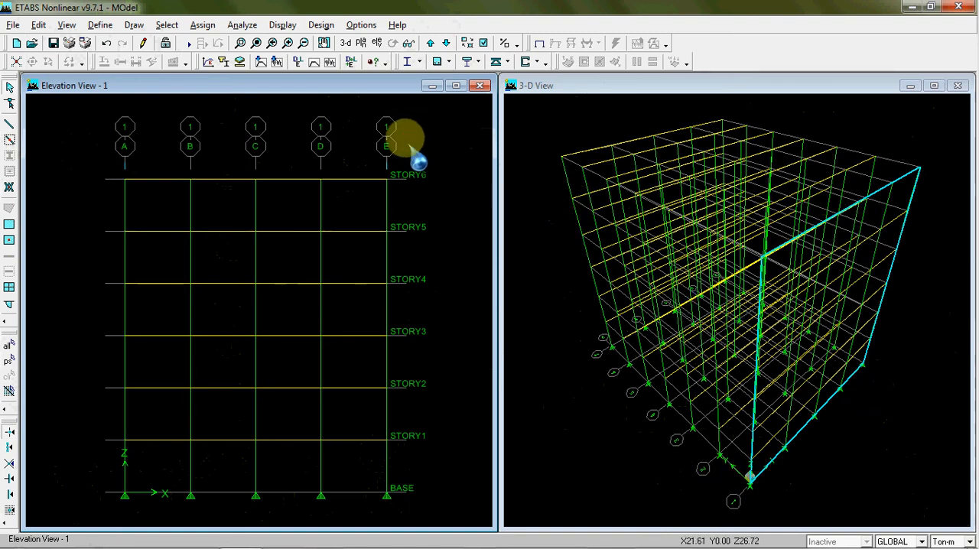
# Step through elevations 2 to 7 to check the replicated frames and continue to elevation A
pyautogui.click(431, 43)
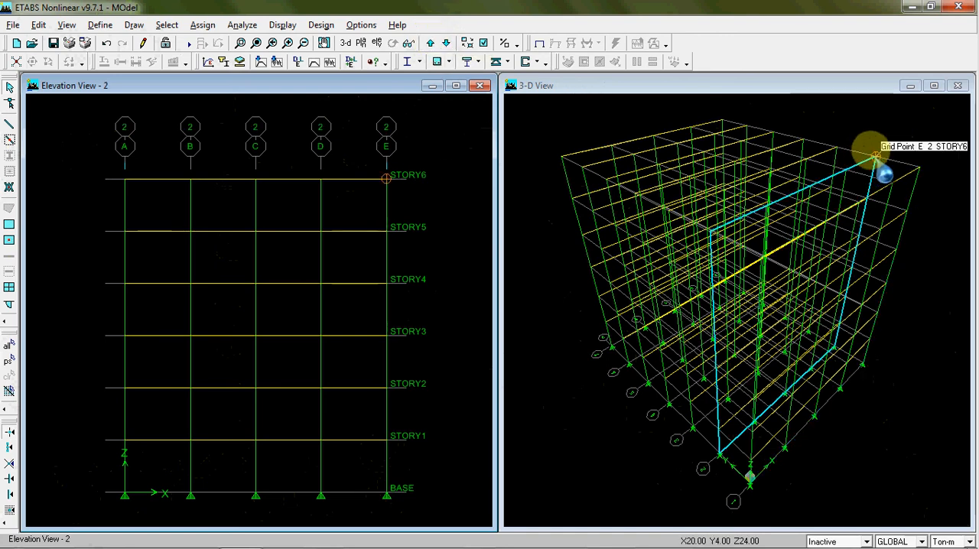
pyautogui.click(431, 43)
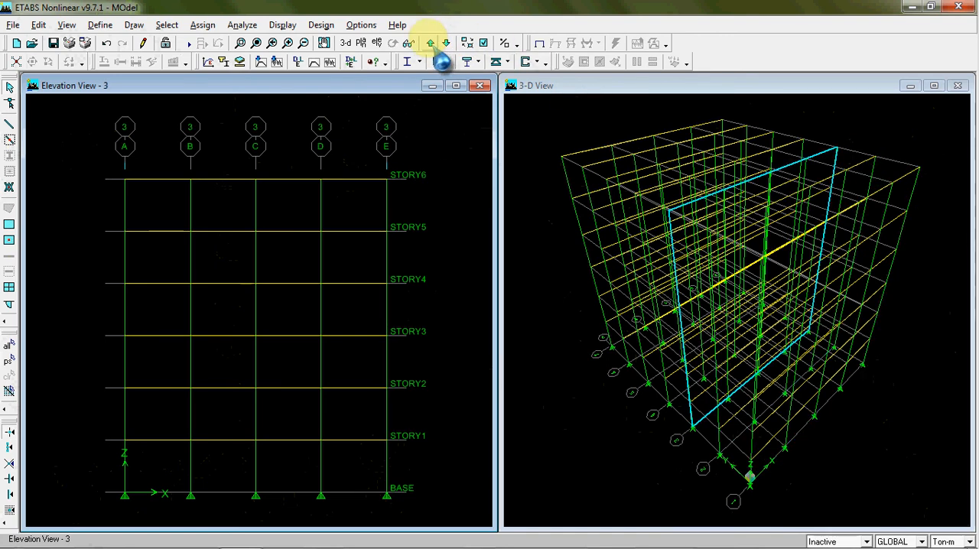
pyautogui.click(431, 42)
pyautogui.click(430, 43)
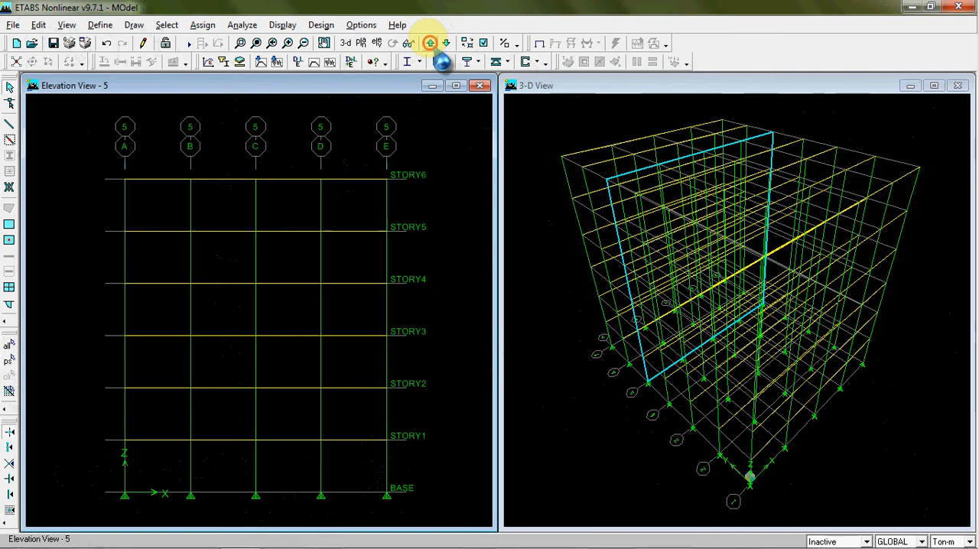
pyautogui.click(431, 43)
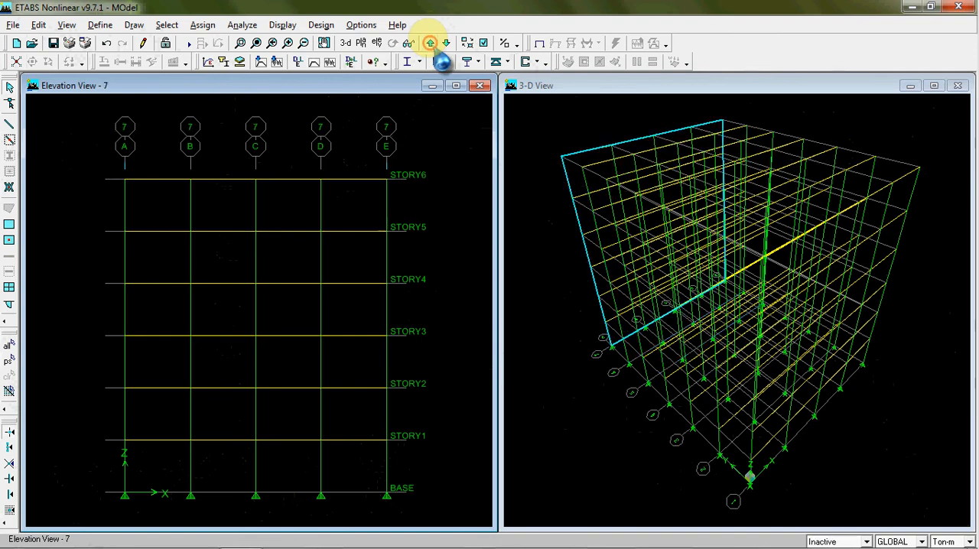
pyautogui.click(431, 42)
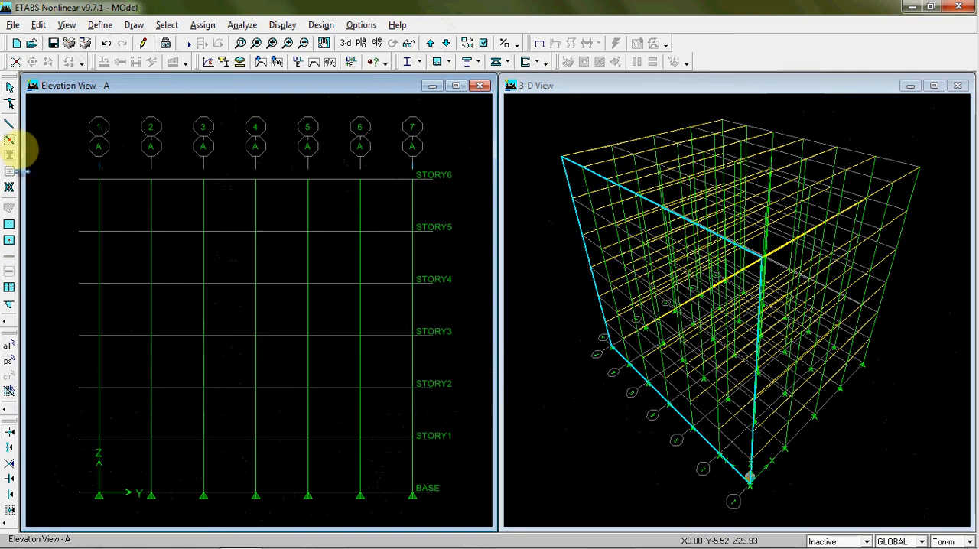
# Draw the BALOK beams at STORY1 on elevation A from gridline 1 to gridline 7 and leave line drawing mode
pyautogui.click(9, 125)
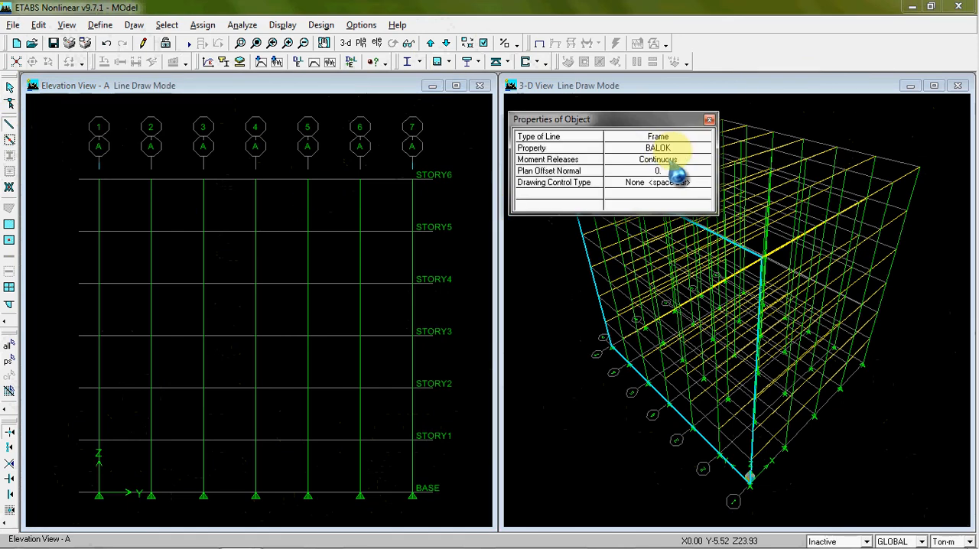
pyautogui.click(100, 440)
pyautogui.click(151, 440)
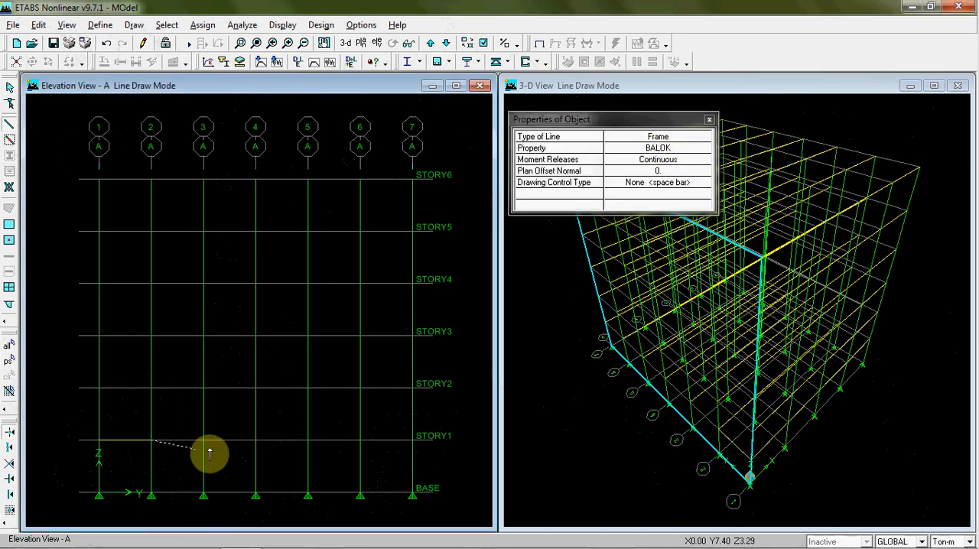
pyautogui.click(202, 440)
pyautogui.click(256, 440)
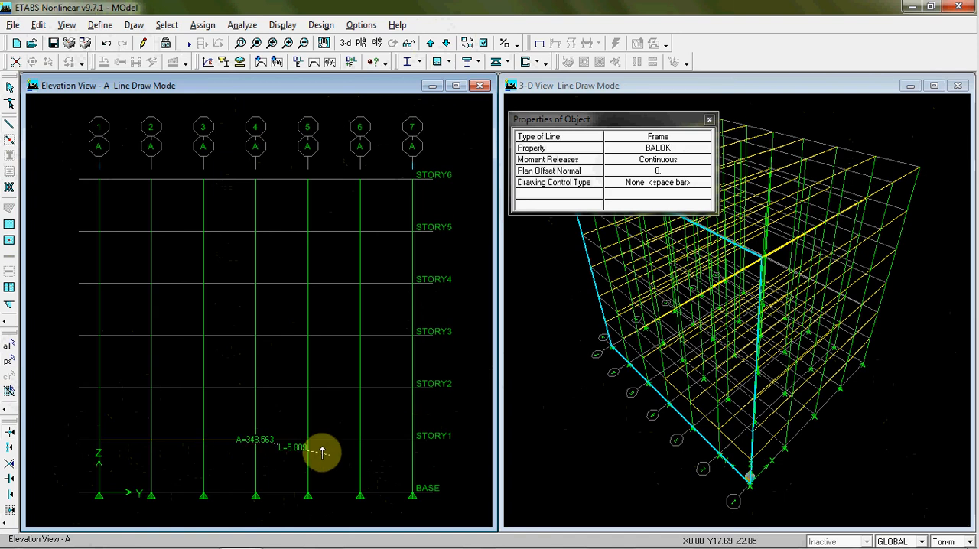
pyautogui.click(308, 440)
pyautogui.click(359, 440)
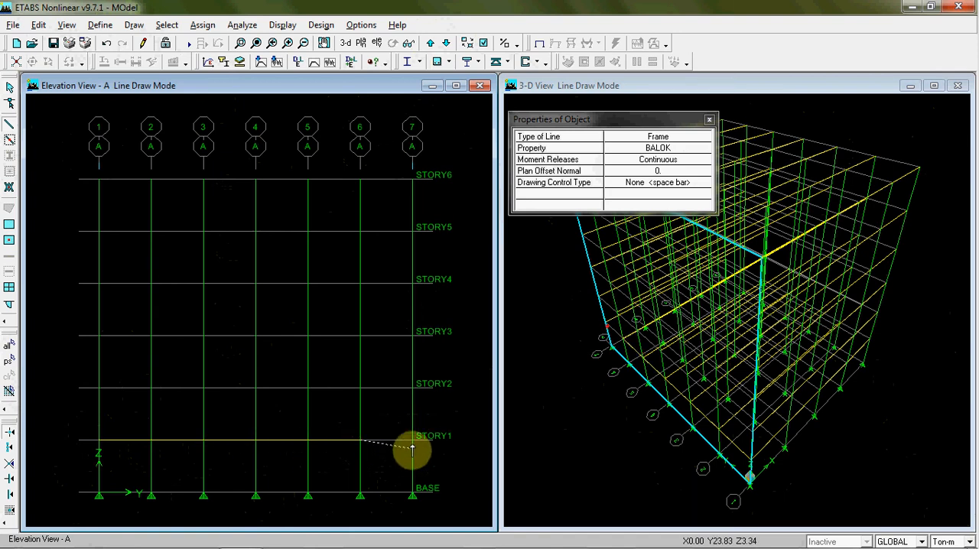
pyautogui.click(413, 441)
pyautogui.rightClick(452, 465)
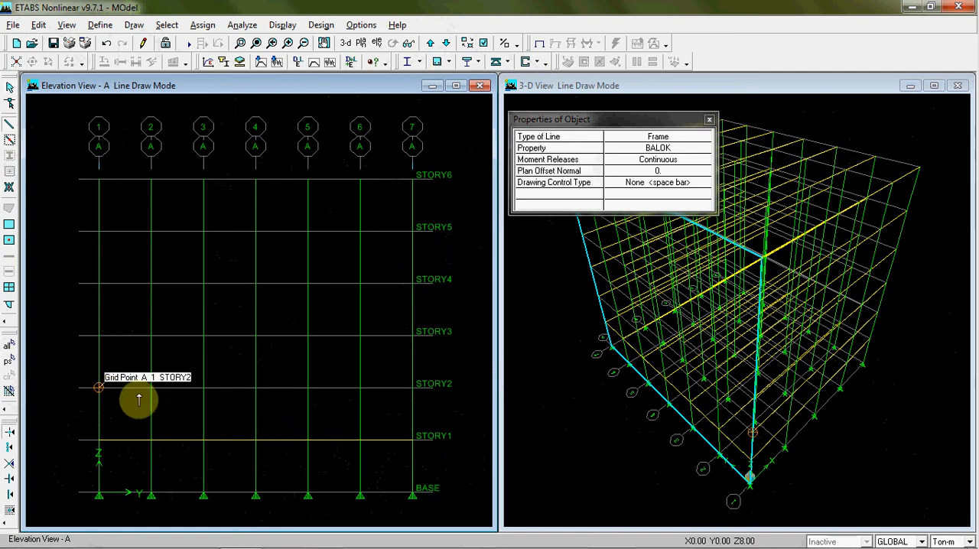
pyautogui.press('Escape')
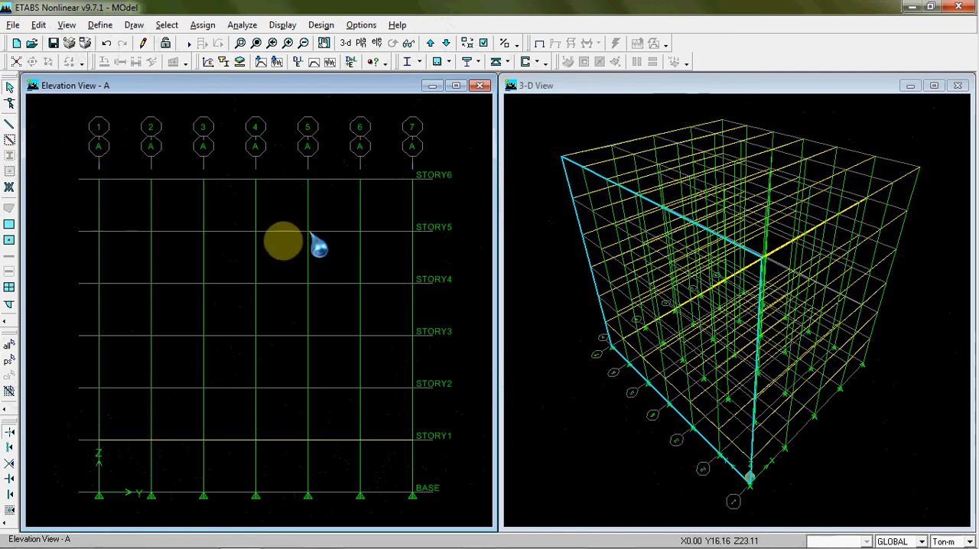
# Select the STORY1 beams on elevation A and replicate them on STORY2 through STORY6
pyautogui.moveTo(371, 440); pyautogui.dragTo(455, 456)
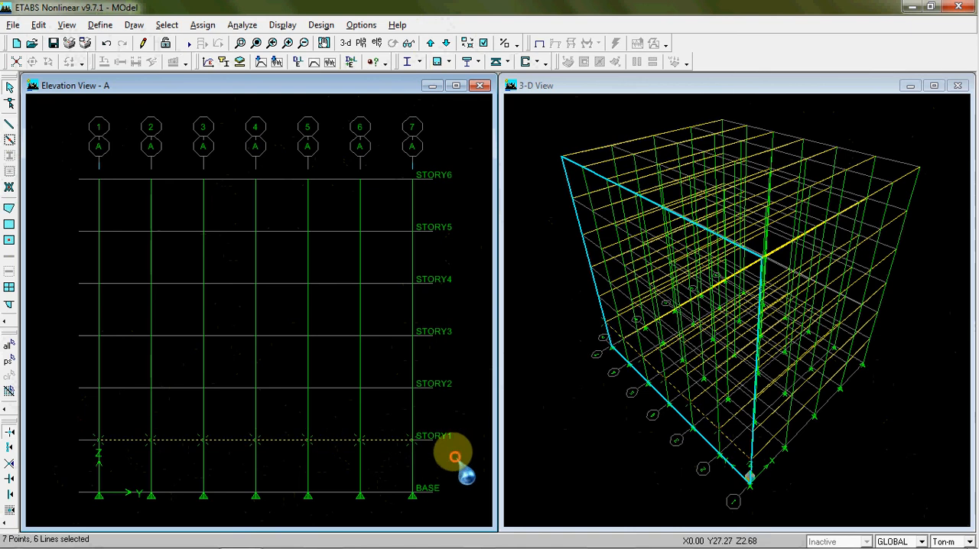
pyautogui.click(38, 24)
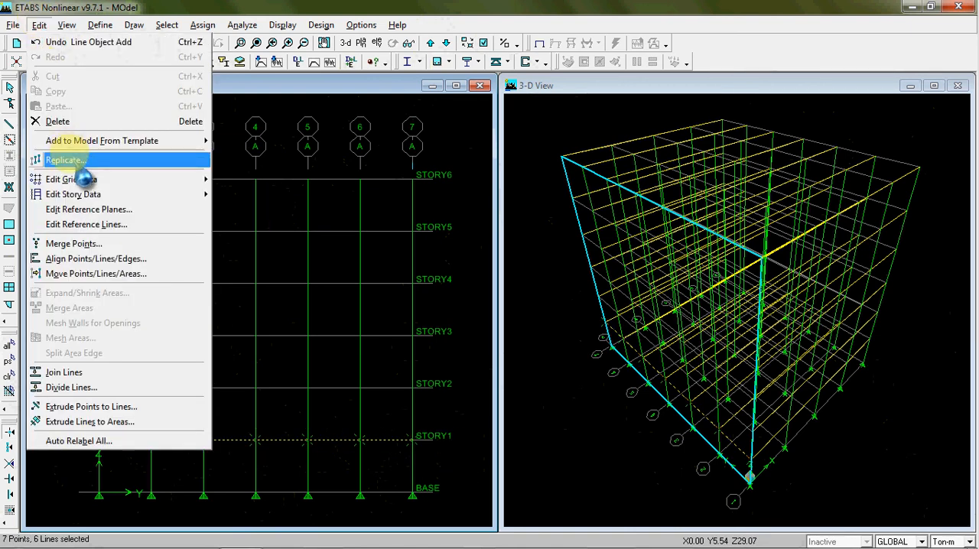
pyautogui.click(66, 160)
pyautogui.click(562, 199)
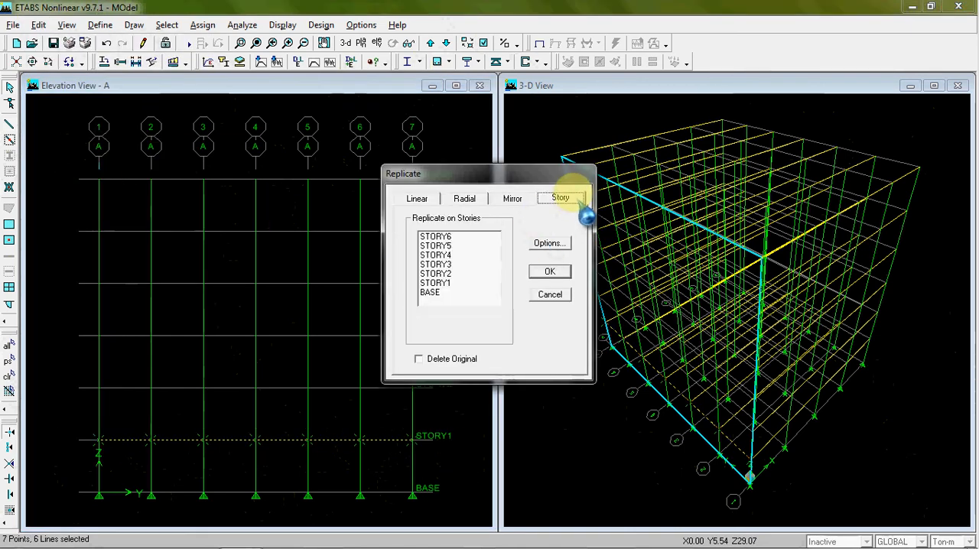
pyautogui.moveTo(498, 174); pyautogui.dragTo(572, 193)
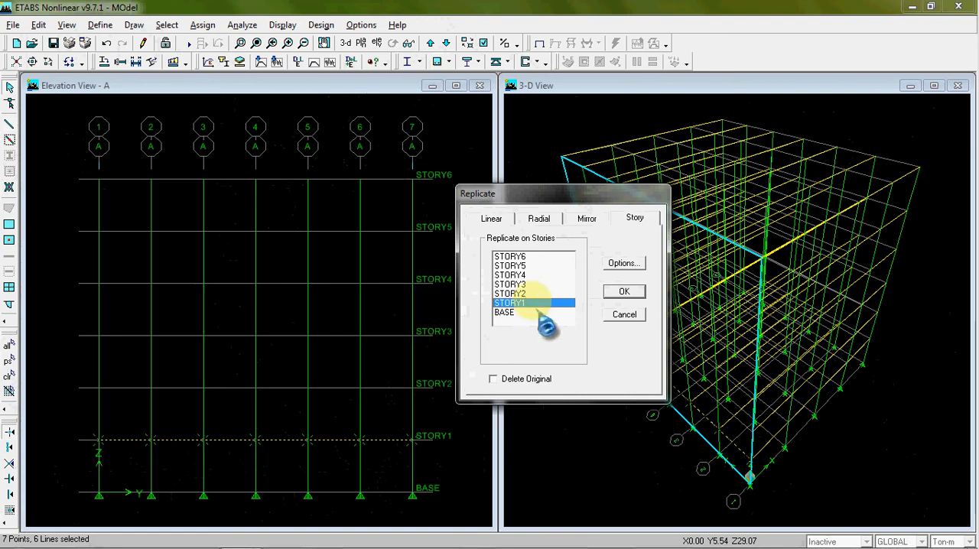
pyautogui.moveTo(530, 293); pyautogui.dragTo(533, 265)
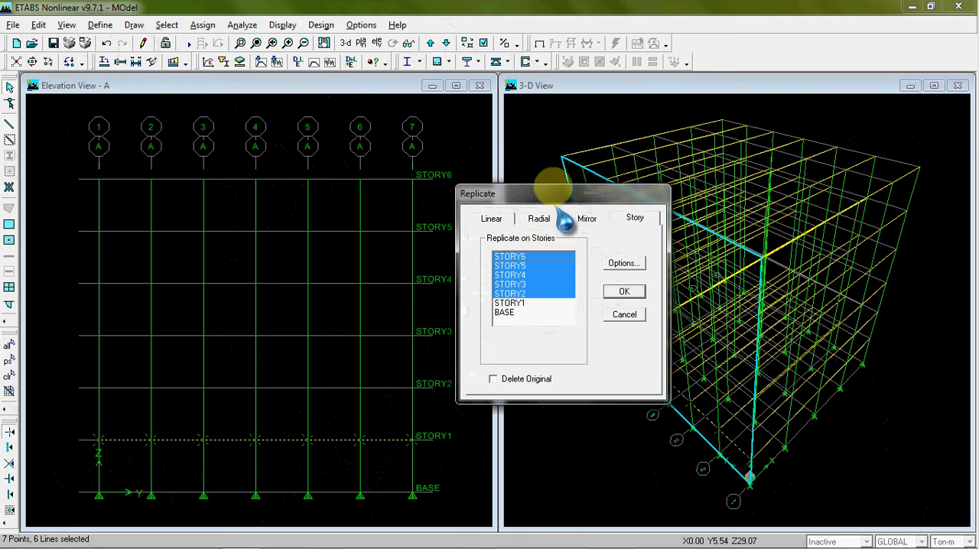
pyautogui.moveTo(556, 194); pyautogui.dragTo(639, 188)
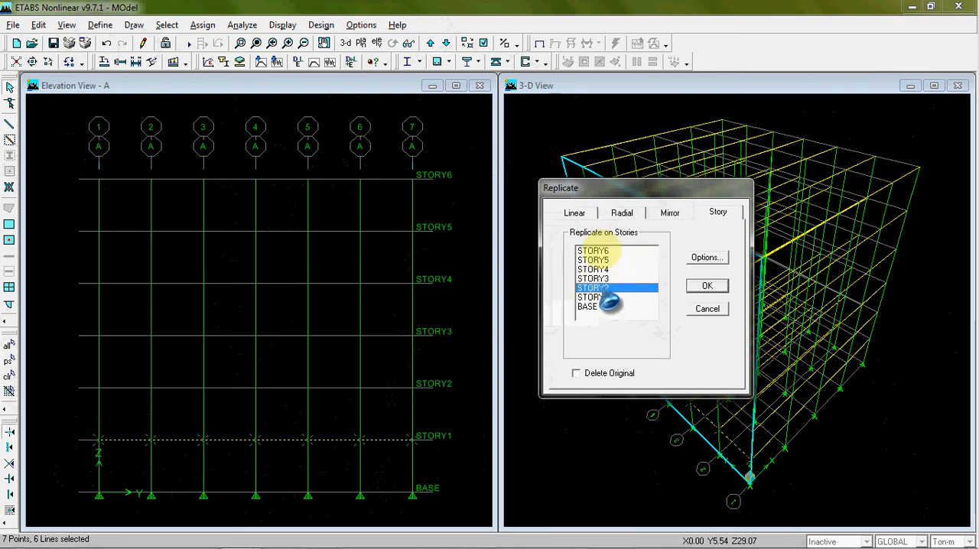
pyautogui.click(707, 287)
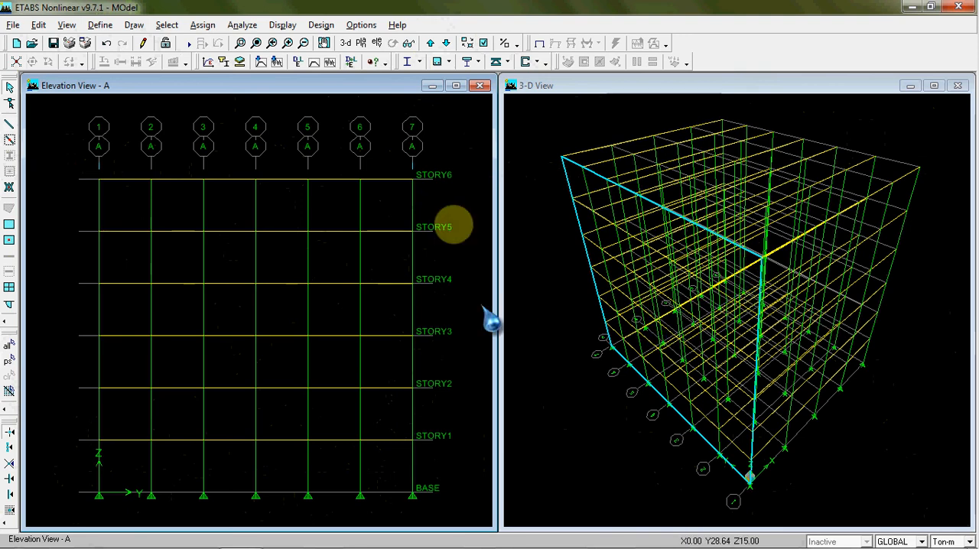
# Select the beams of all stories on elevation A, bay by bay between gridlines 7 and 1, without the columns
pyautogui.moveTo(396, 156); pyautogui.dragTo(364, 476)
pyautogui.moveTo(344, 161); pyautogui.dragTo(319, 442)
pyautogui.moveTo(291, 162); pyautogui.dragTo(272, 458)
pyautogui.moveTo(236, 160); pyautogui.dragTo(212, 461)
pyautogui.moveTo(181, 175); pyautogui.dragTo(183, 469)
pyautogui.moveTo(145, 180); pyautogui.dragTo(138, 471)
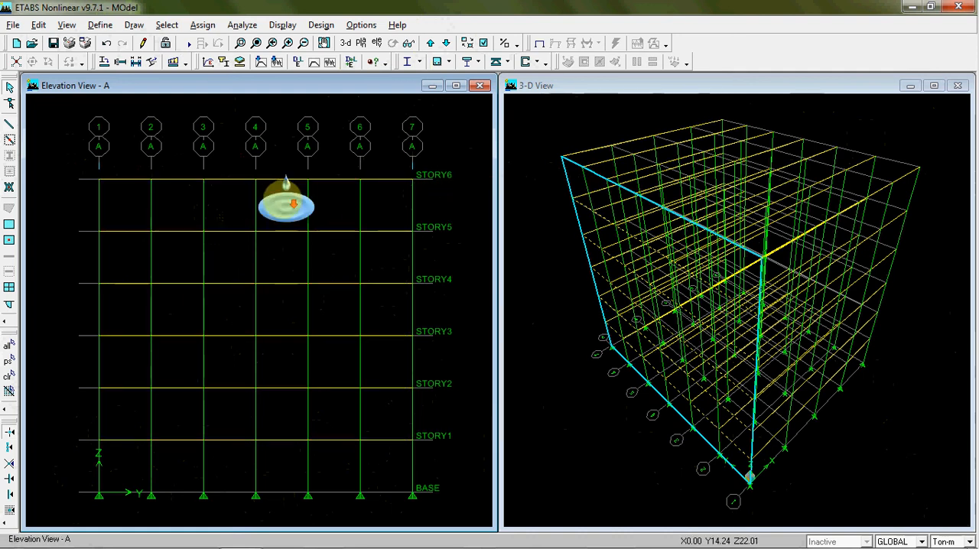
pyautogui.scroll(-1, 286, 205)
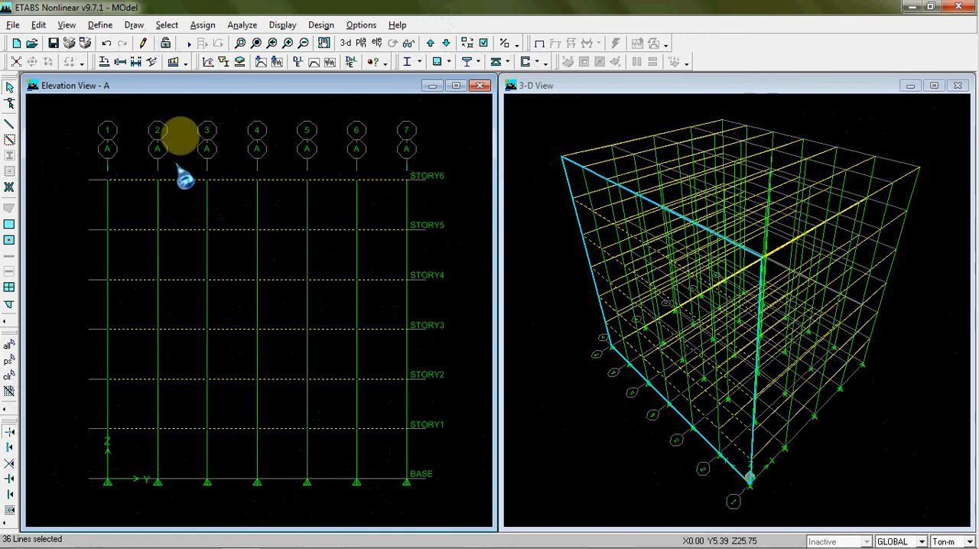
# Replicate the selected elevation A beams linearly with dx 5 m, dy 0 and a number of 4
pyautogui.click(38, 24)
pyautogui.click(95, 162)
pyautogui.click(456, 258)
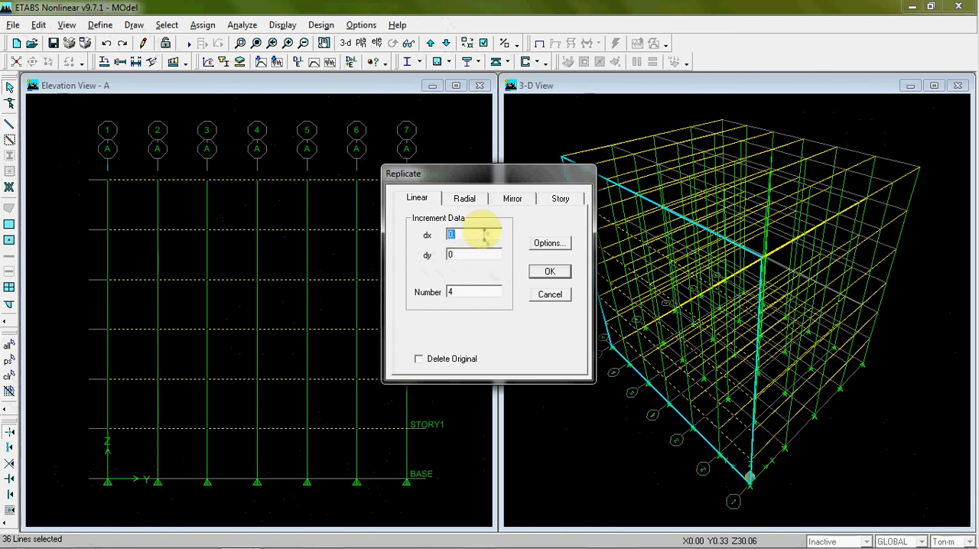
pyautogui.moveTo(497, 184); pyautogui.dragTo(383, 199)
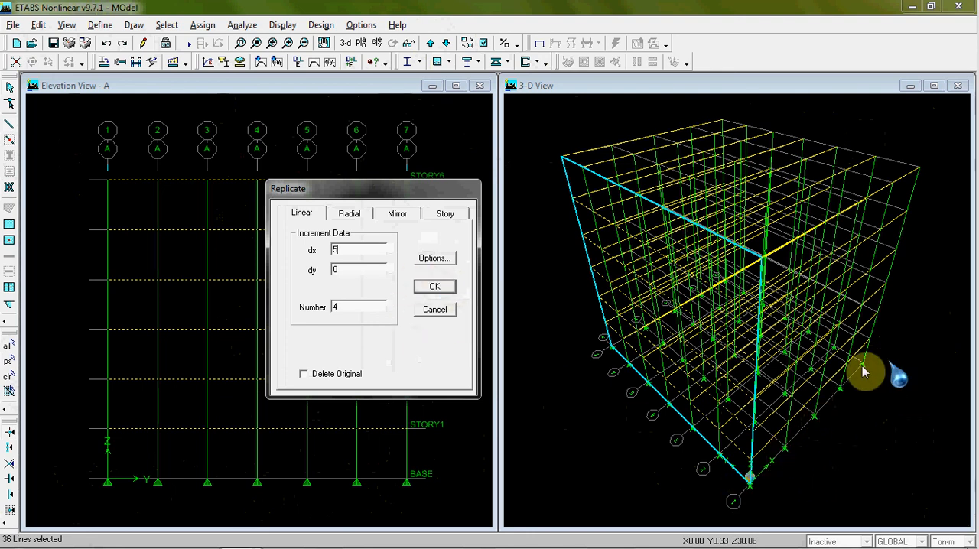
pyautogui.moveTo(424, 191); pyautogui.dragTo(289, 213)
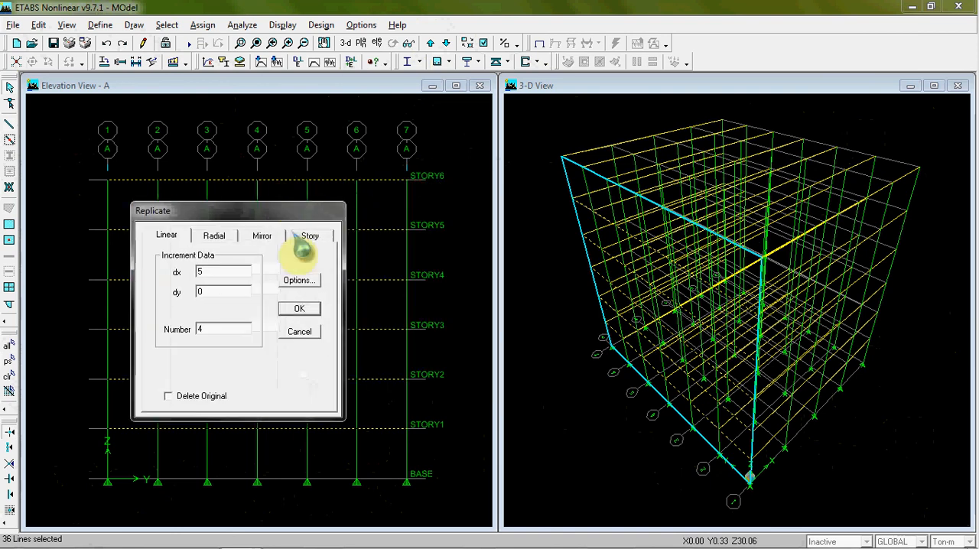
pyautogui.click(299, 309)
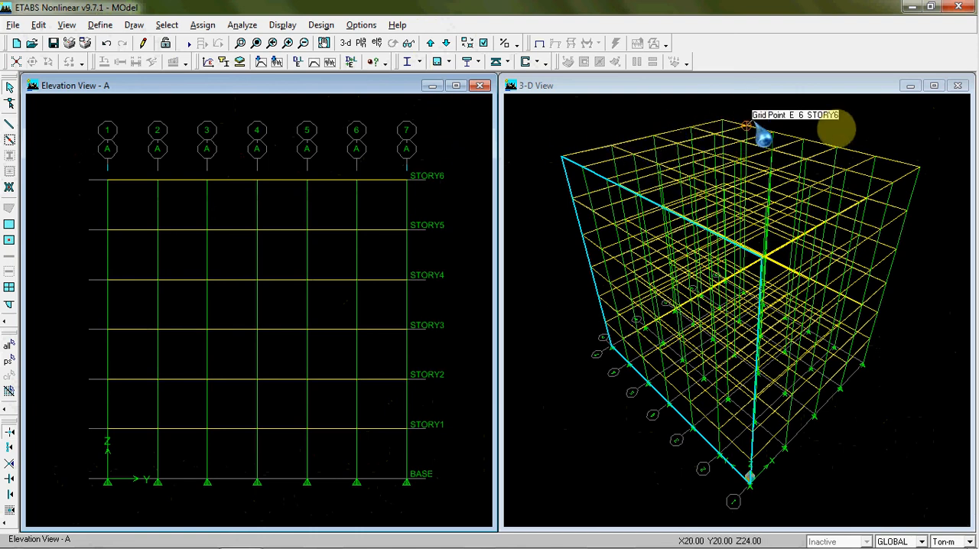
# Switch from elevation A to the BASE plan view and move up to the STORY1 plan
pyautogui.click(377, 43)
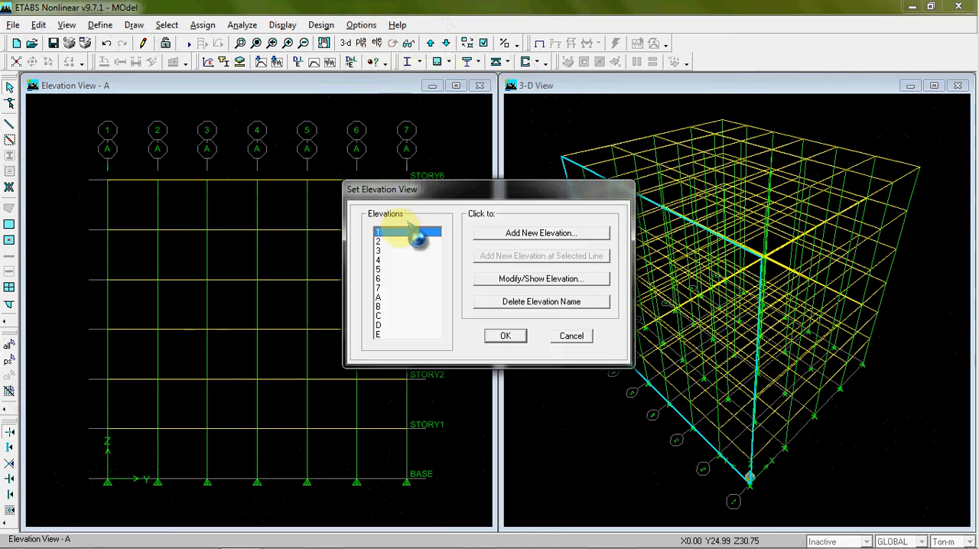
pyautogui.click(571, 336)
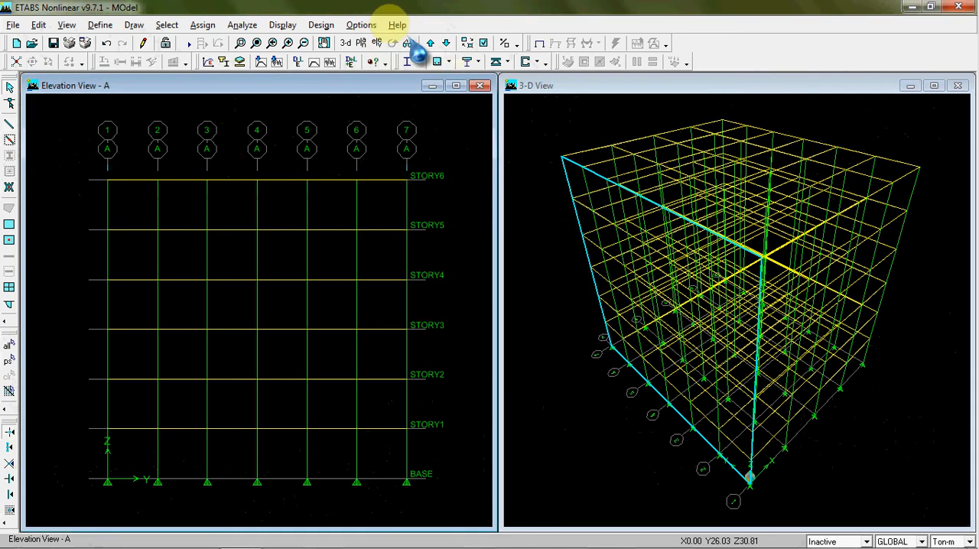
pyautogui.click(361, 44)
pyautogui.click(566, 262)
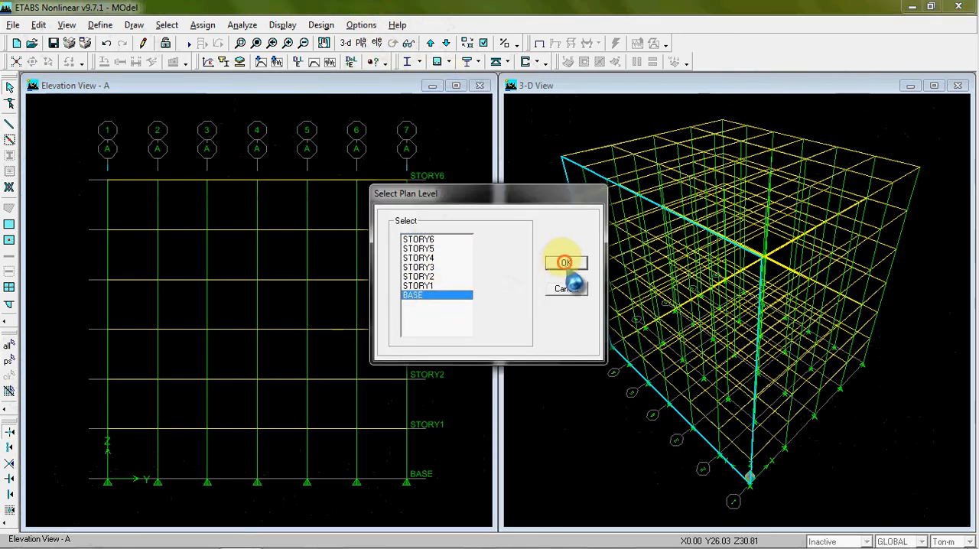
pyautogui.moveTo(381, 172); pyautogui.dragTo(344, 160, button='middle')
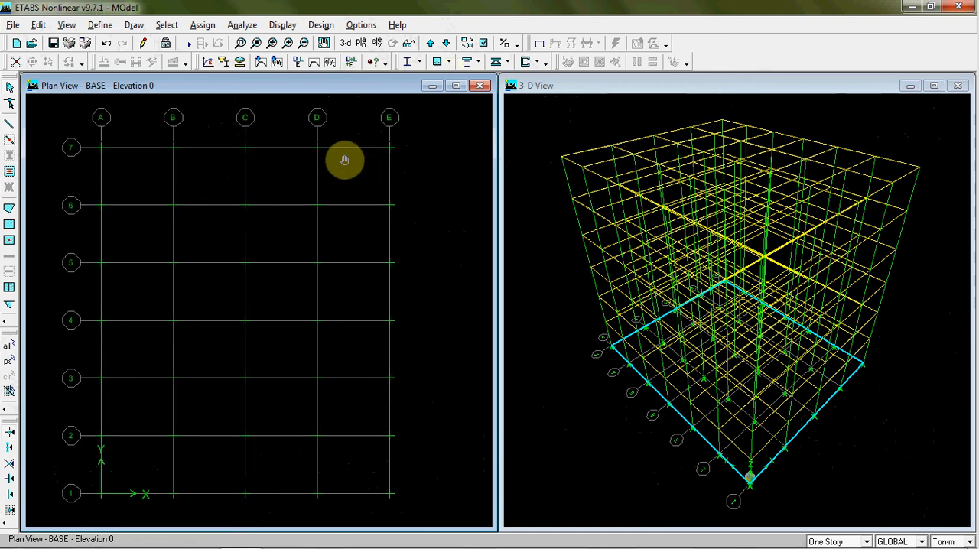
pyautogui.click(430, 42)
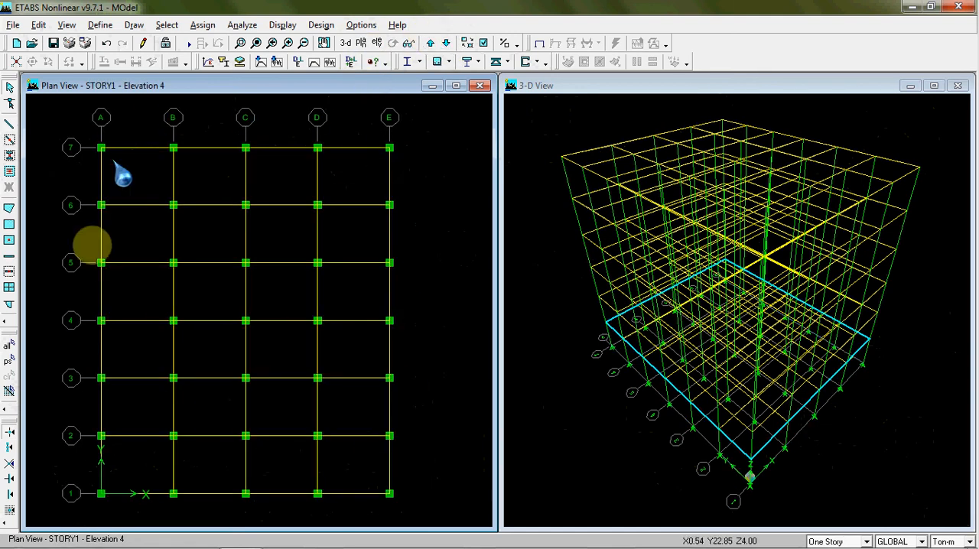
# Page through the plan views above STORY1 to check the beam layout, clearing the beams picked on STORY3
pyautogui.click(430, 43)
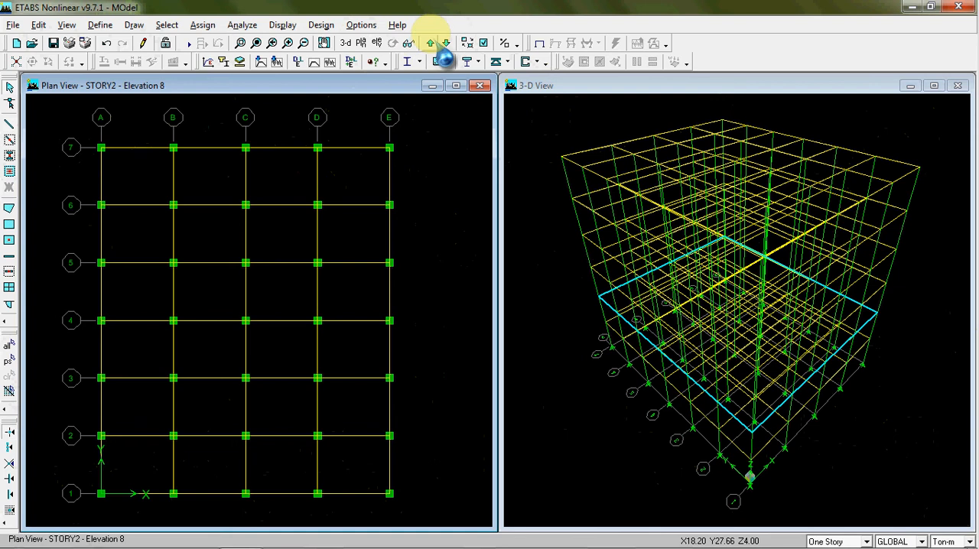
pyautogui.click(430, 43)
pyautogui.click(342, 148)
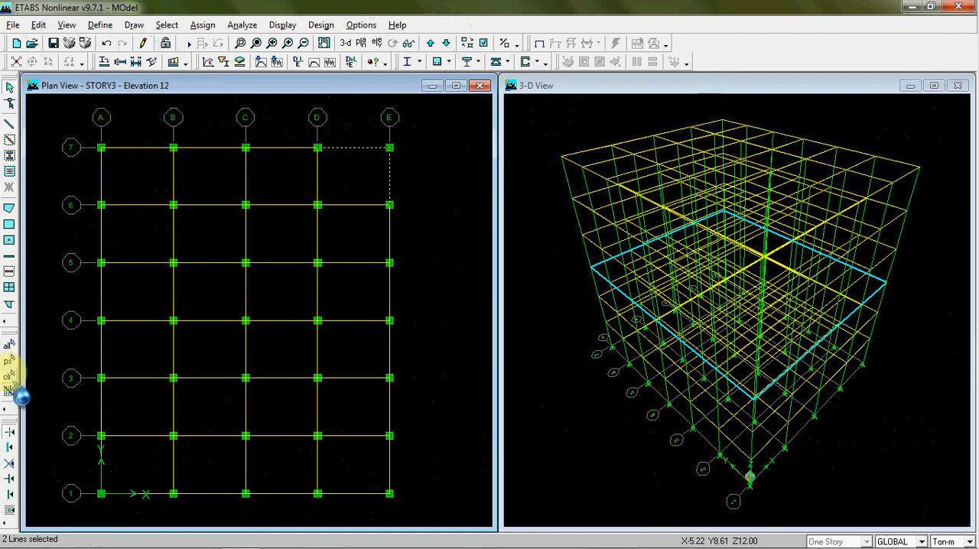
pyautogui.click(9, 375)
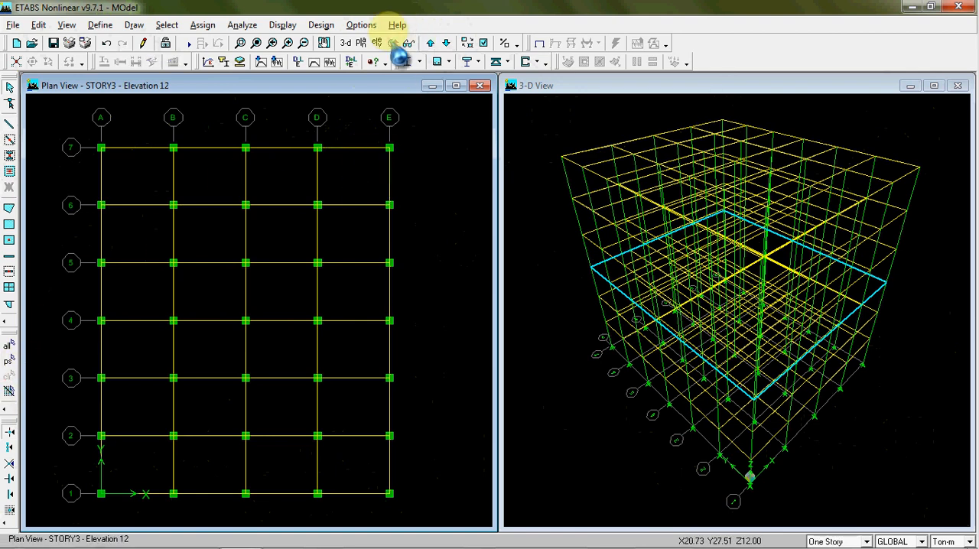
pyautogui.click(430, 43)
pyautogui.click(429, 43)
pyautogui.click(430, 43)
pyautogui.click(430, 43)
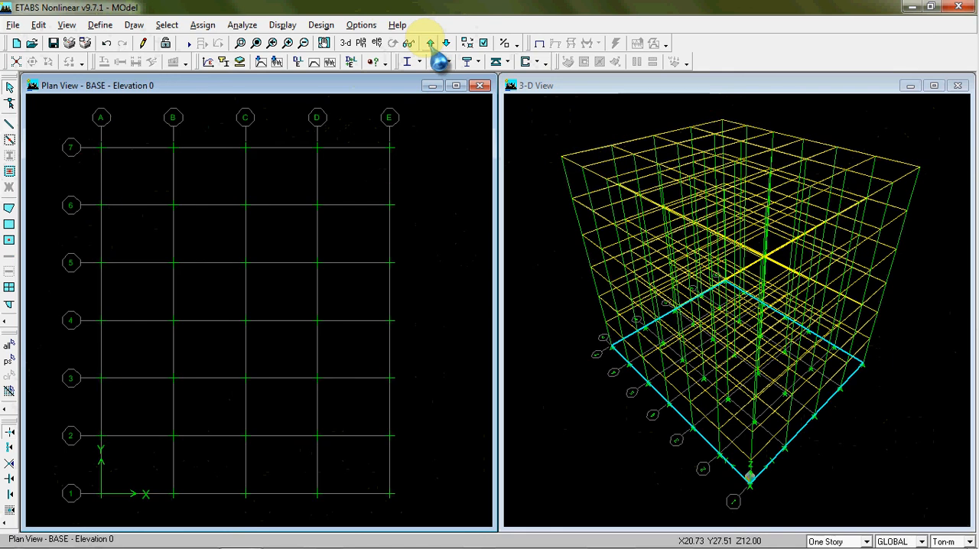
# Show elevation 1 to examine the supports at the base of the columns
pyautogui.click(376, 43)
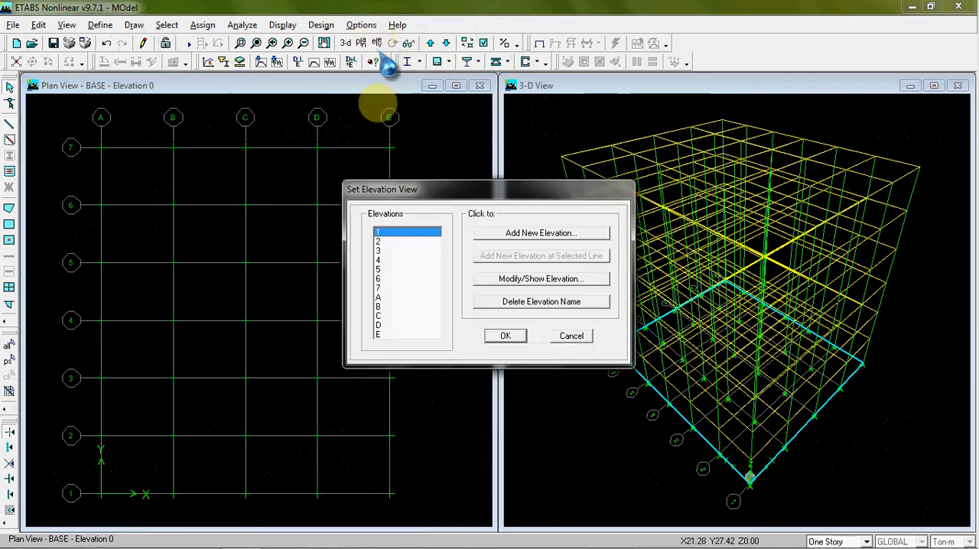
pyautogui.click(513, 336)
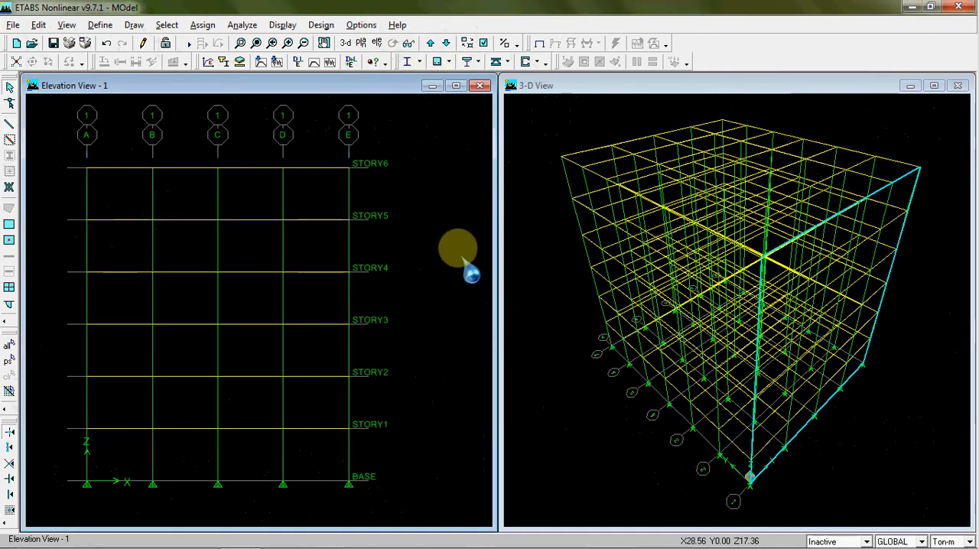
pyautogui.moveTo(433, 263); pyautogui.dragTo(460, 259, button='middle')
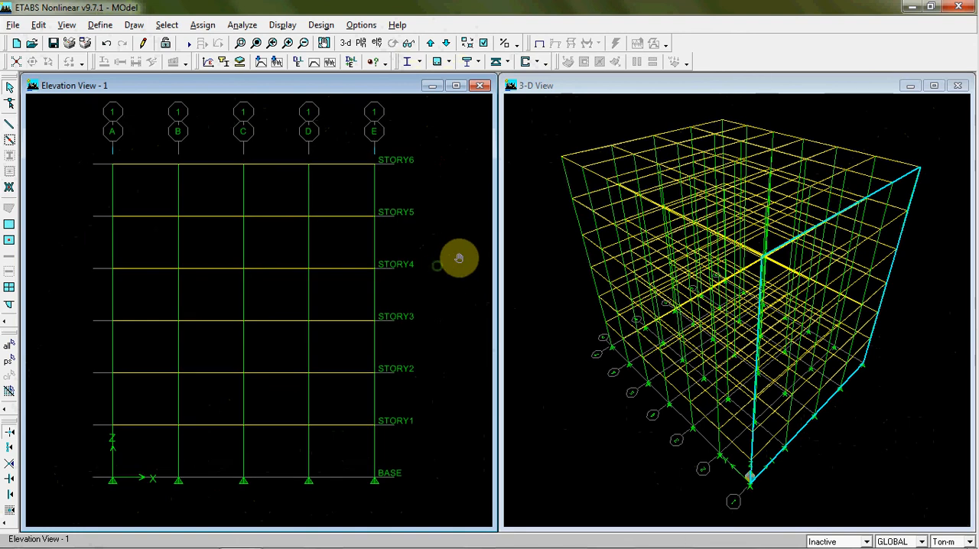
# Return to the BASE plan view and select all joints across gridlines A to E and 1 to 7
pyautogui.click(361, 42)
pyautogui.click(569, 261)
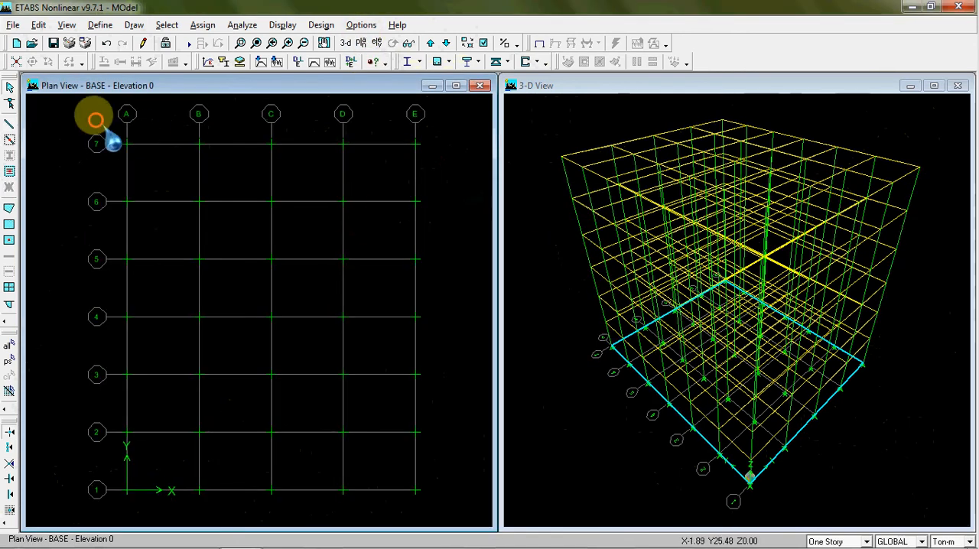
pyautogui.moveTo(102, 103); pyautogui.dragTo(462, 511)
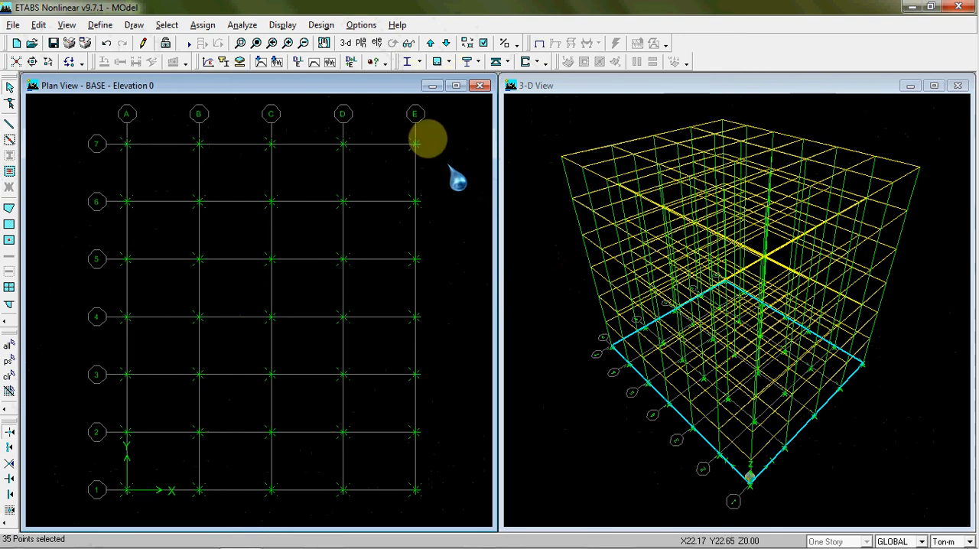
# Assign fixed restraints to the selected base joints, restraining translation and rotation in X, Y and Z
pyautogui.click(203, 25)
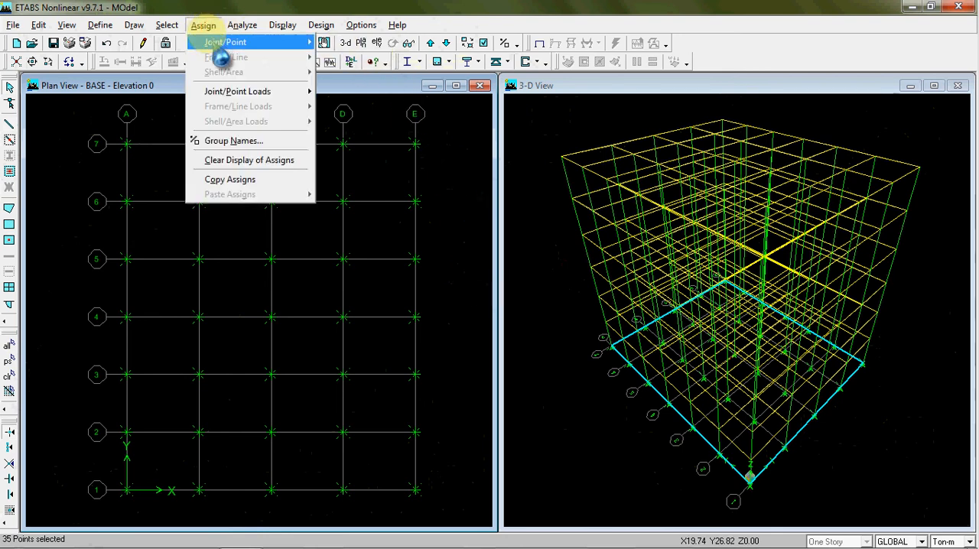
pyautogui.moveTo(220, 45)
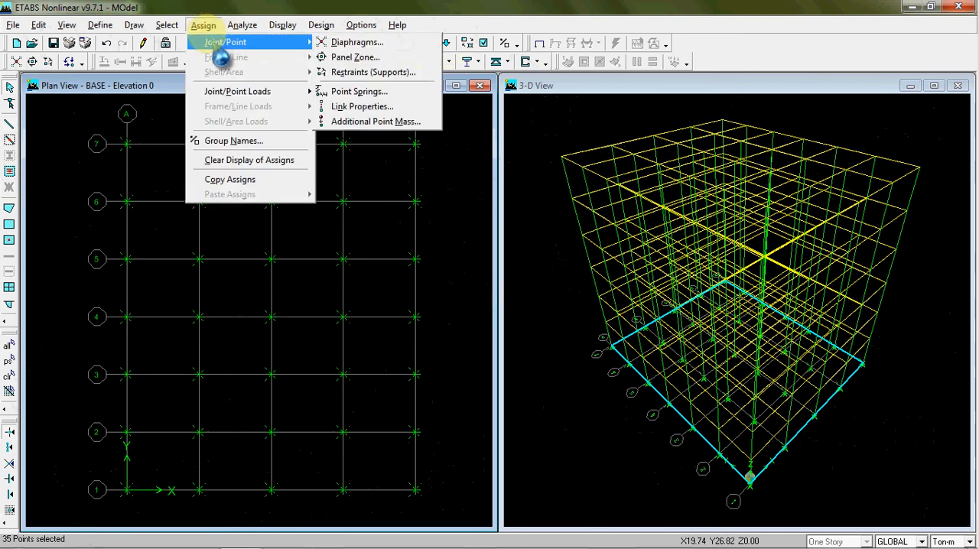
pyautogui.click(203, 25)
pyautogui.click(203, 25)
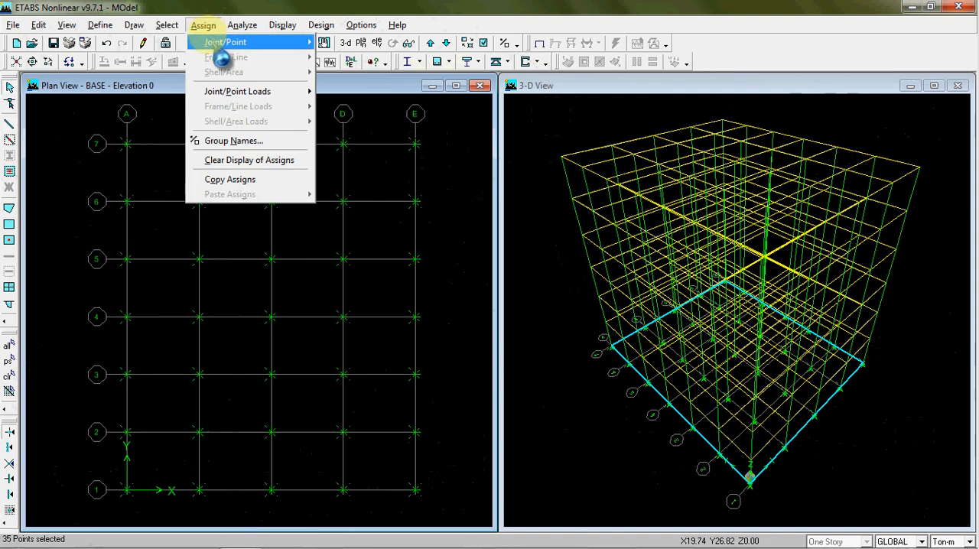
pyautogui.moveTo(215, 44)
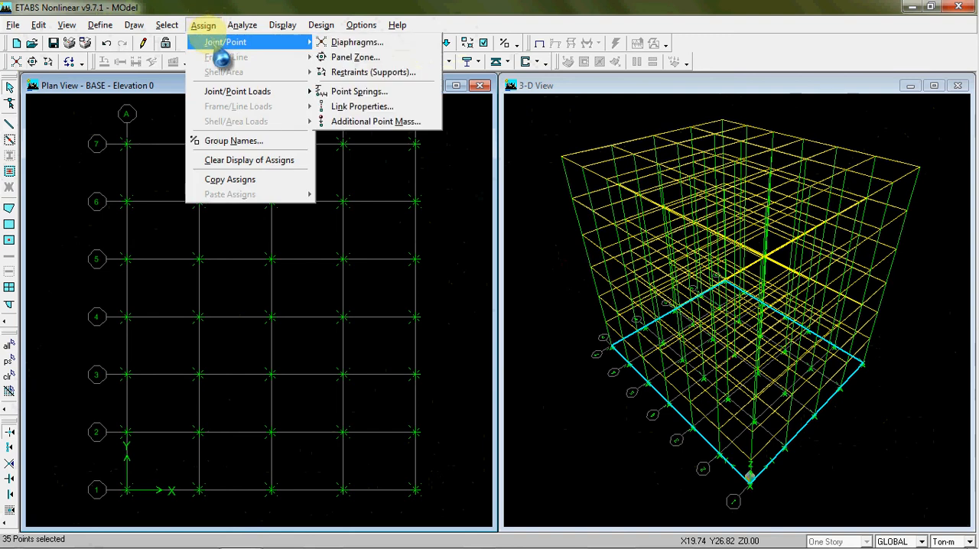
pyautogui.click(372, 71)
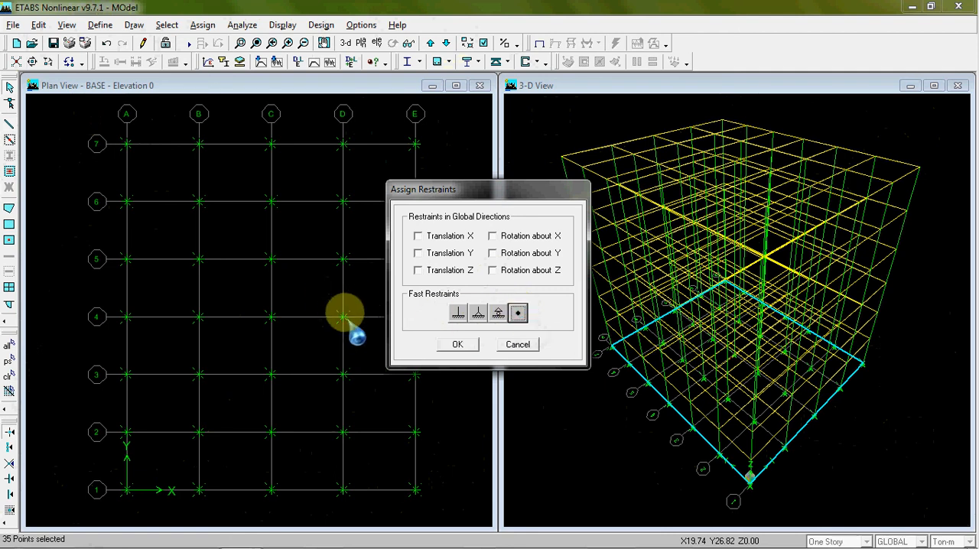
pyautogui.click(514, 313)
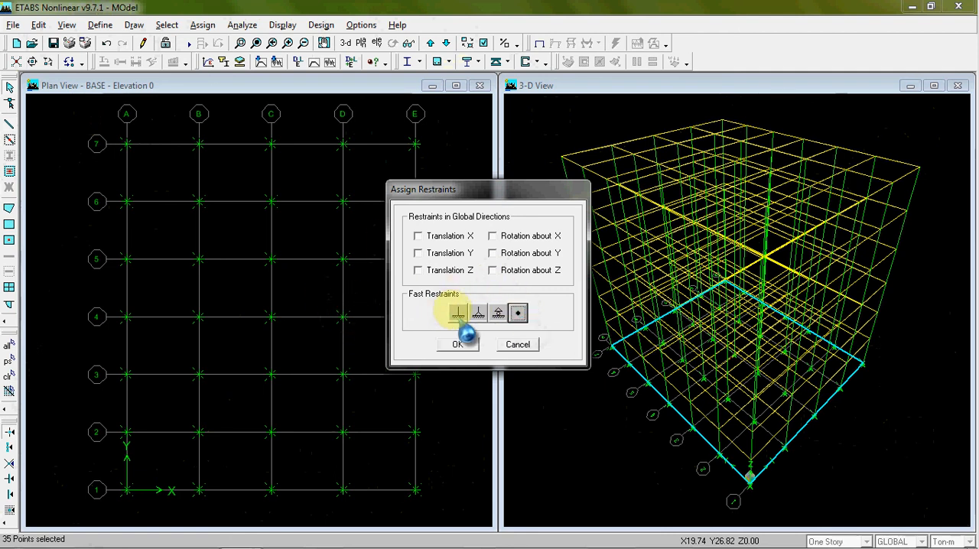
pyautogui.click(457, 314)
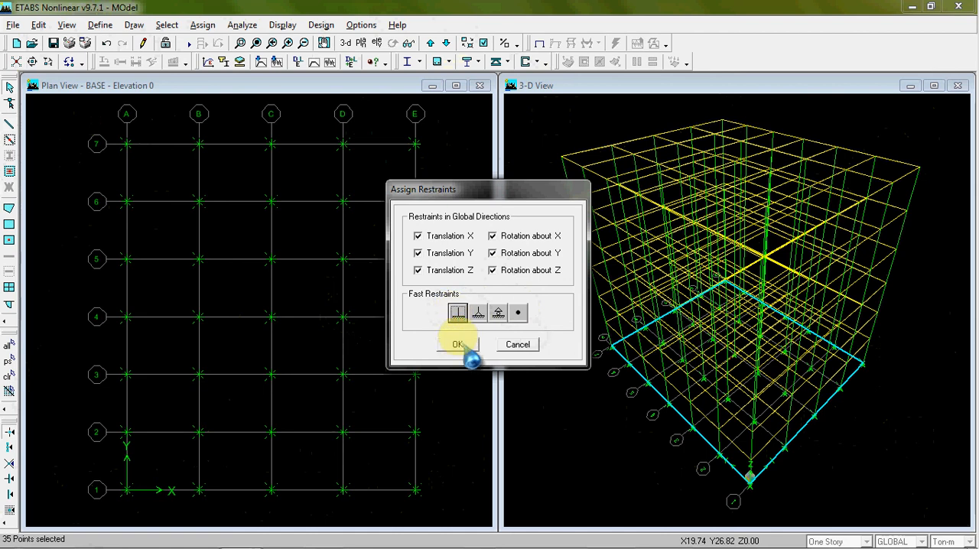
pyautogui.click(457, 344)
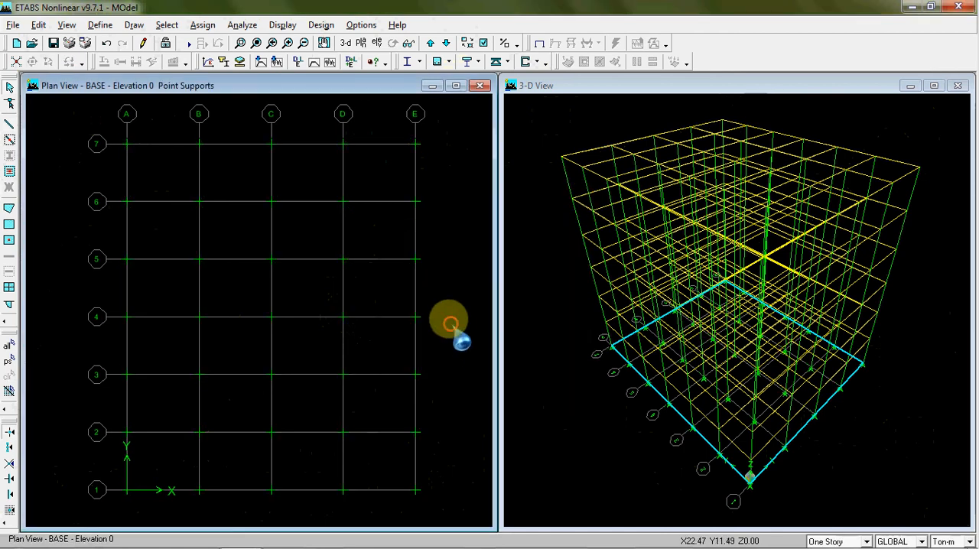
# Show elevation 1 and inspect the restraints of the base joint on gridline E without changing them
pyautogui.click(377, 43)
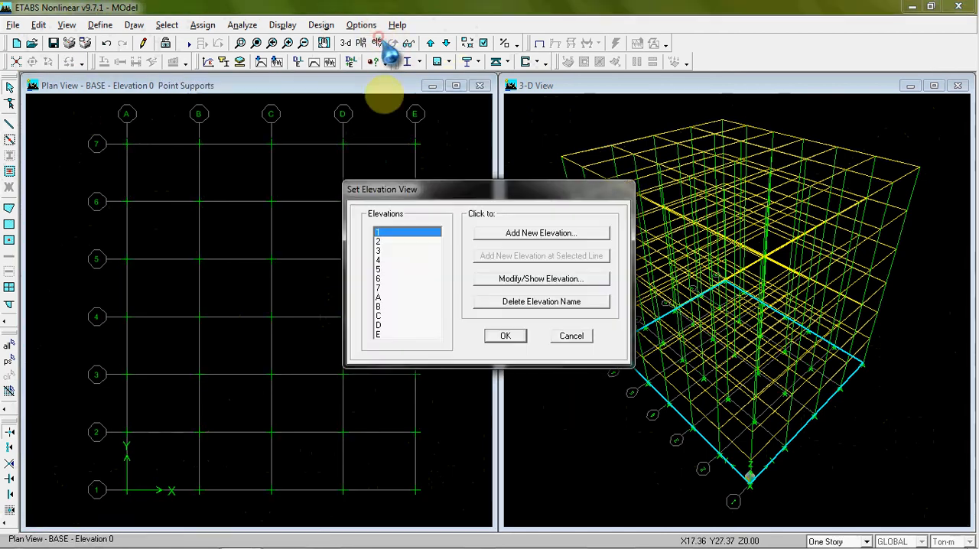
pyautogui.click(501, 334)
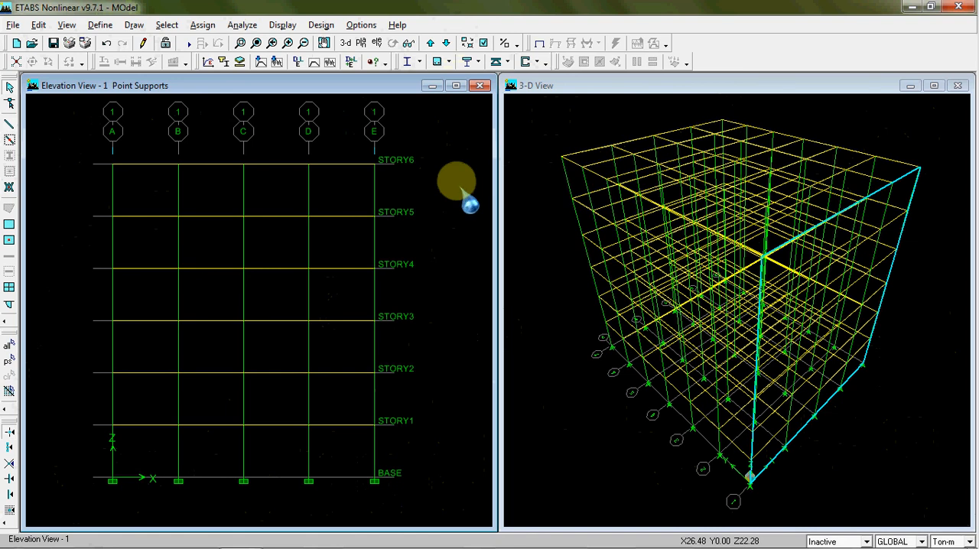
pyautogui.moveTo(339, 456); pyautogui.dragTo(406, 489)
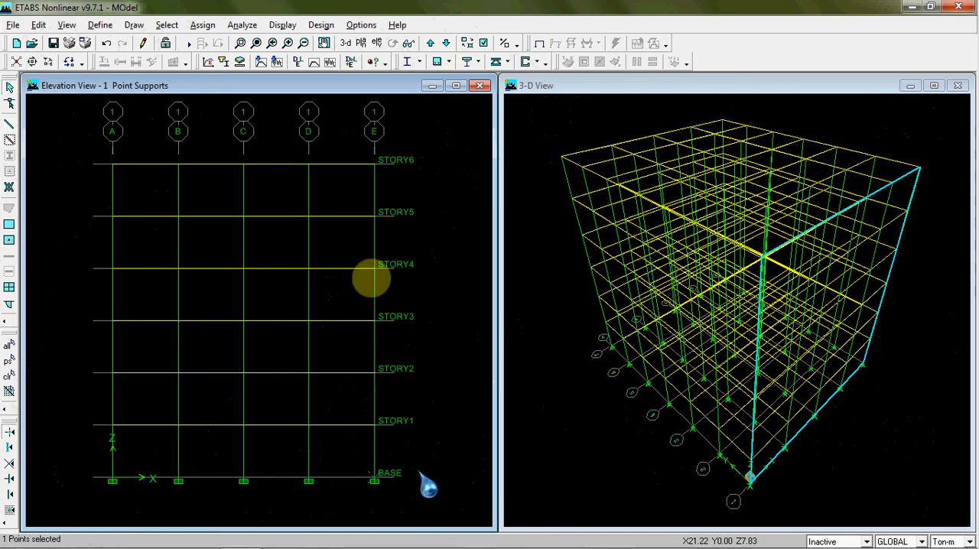
pyautogui.click(203, 25)
pyautogui.moveTo(360, 29)
pyautogui.moveTo(204, 25)
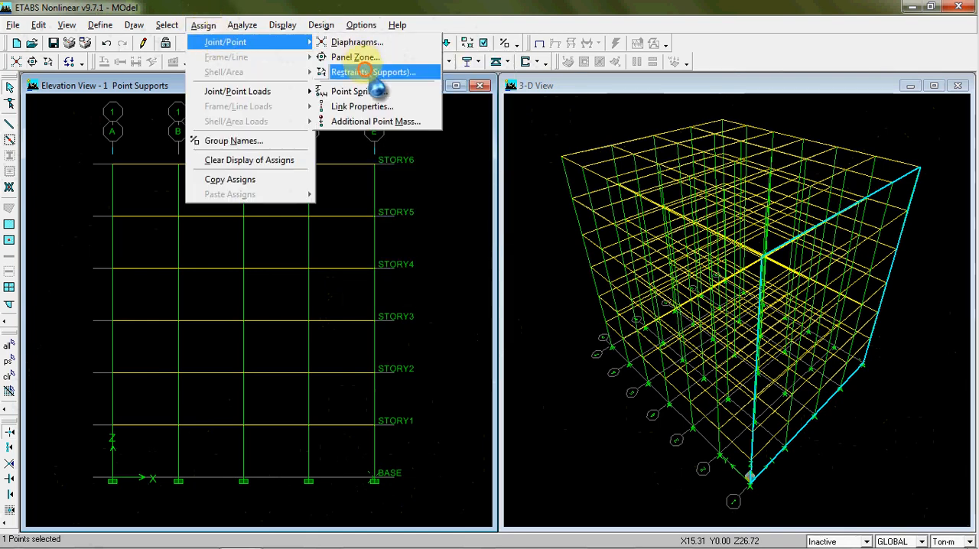
pyautogui.click(322, 83)
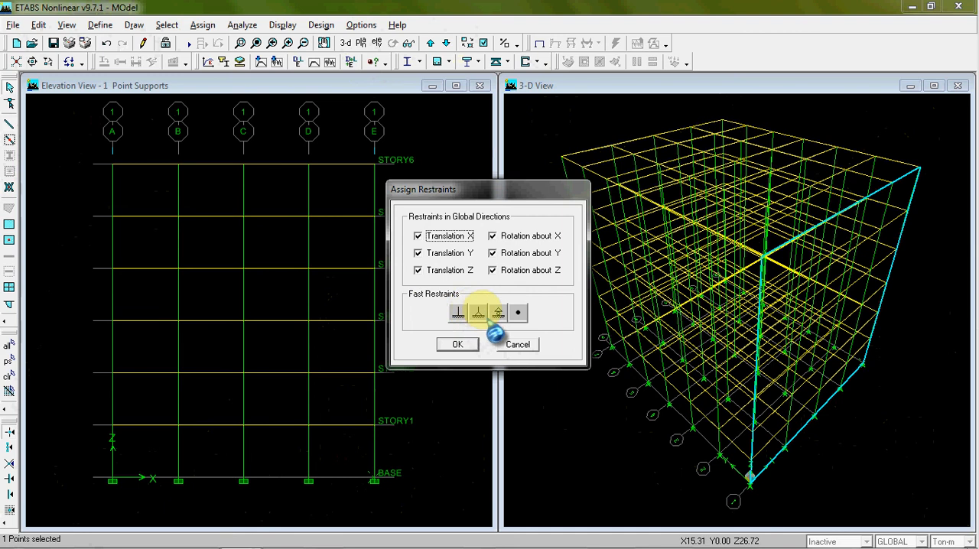
pyautogui.click(517, 345)
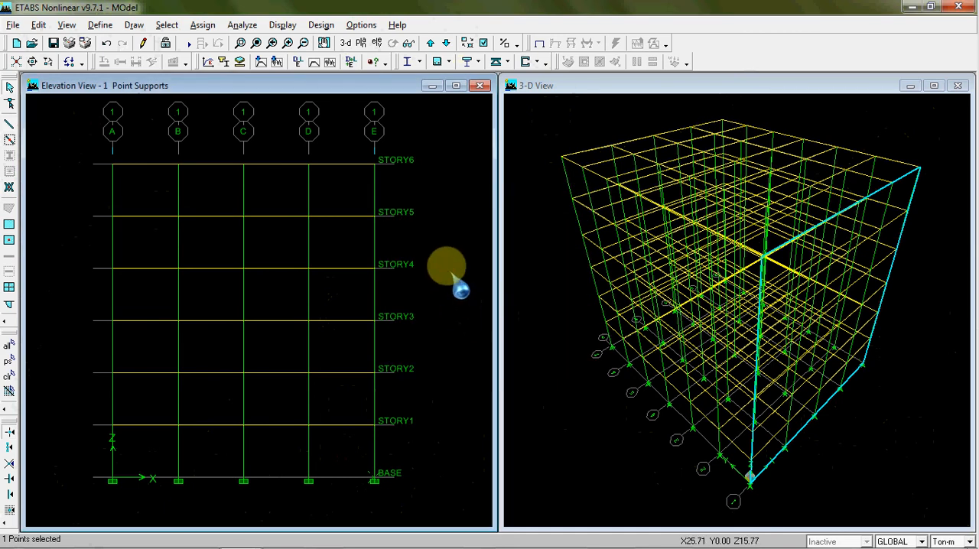
pyautogui.click(457, 233)
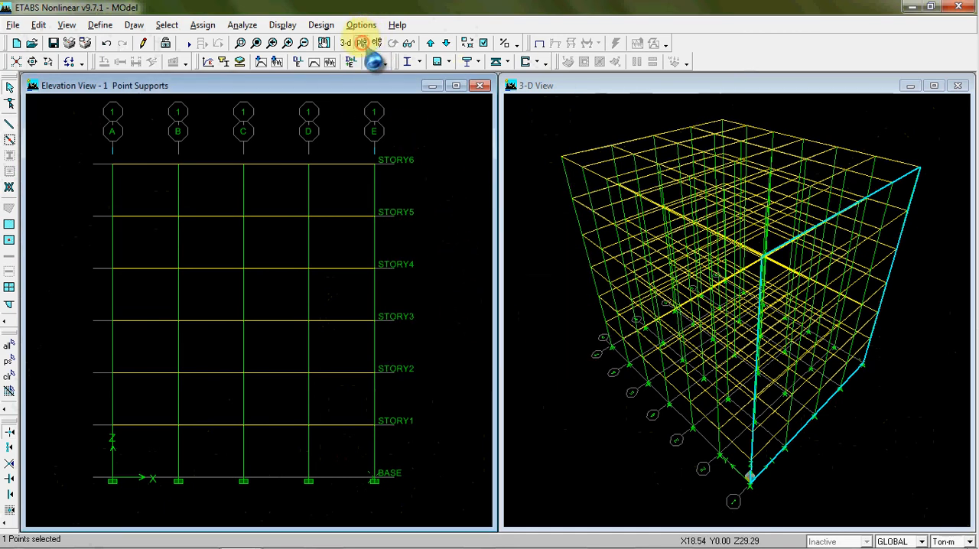
# Switch from elevation 1 to the BASE plan view and move up to the STORY1 plan
pyautogui.click(361, 43)
pyautogui.click(428, 295)
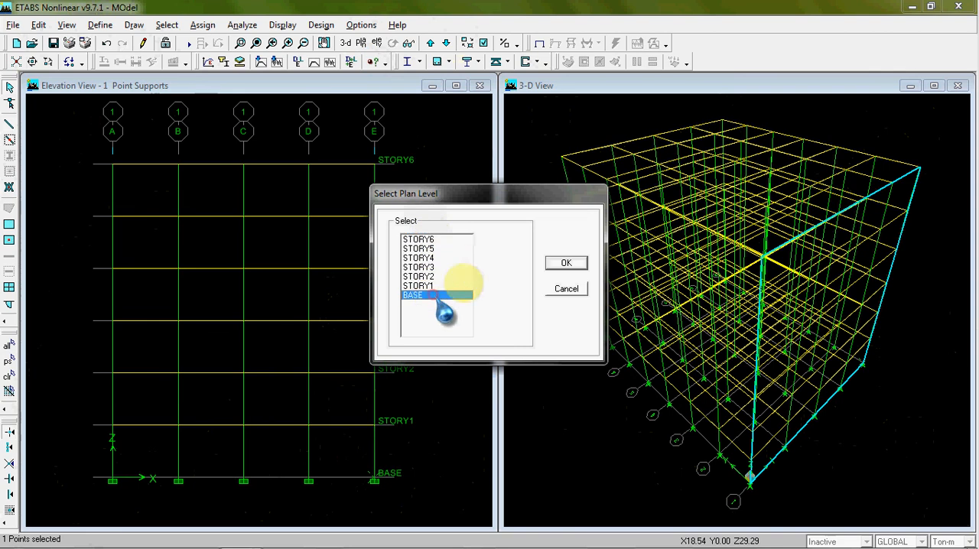
pyautogui.click(566, 263)
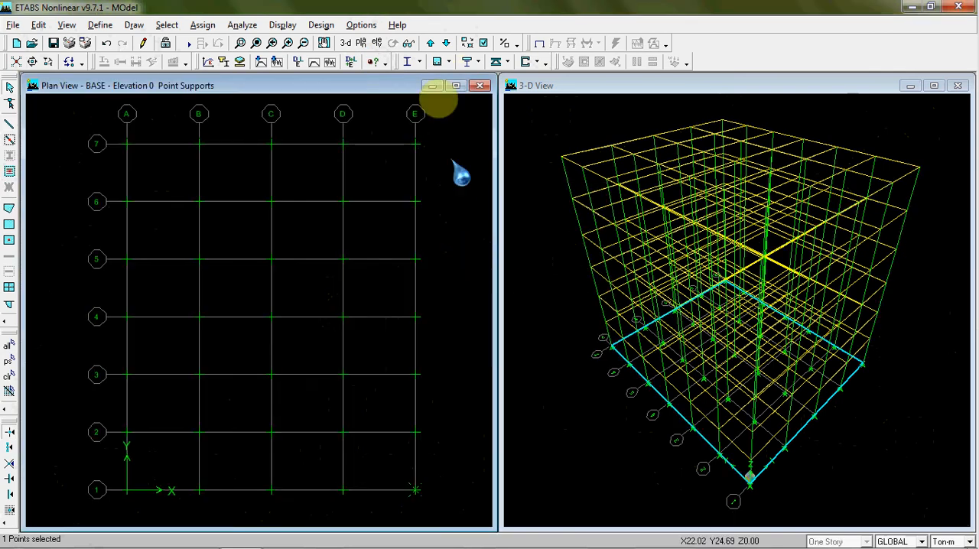
pyautogui.click(430, 43)
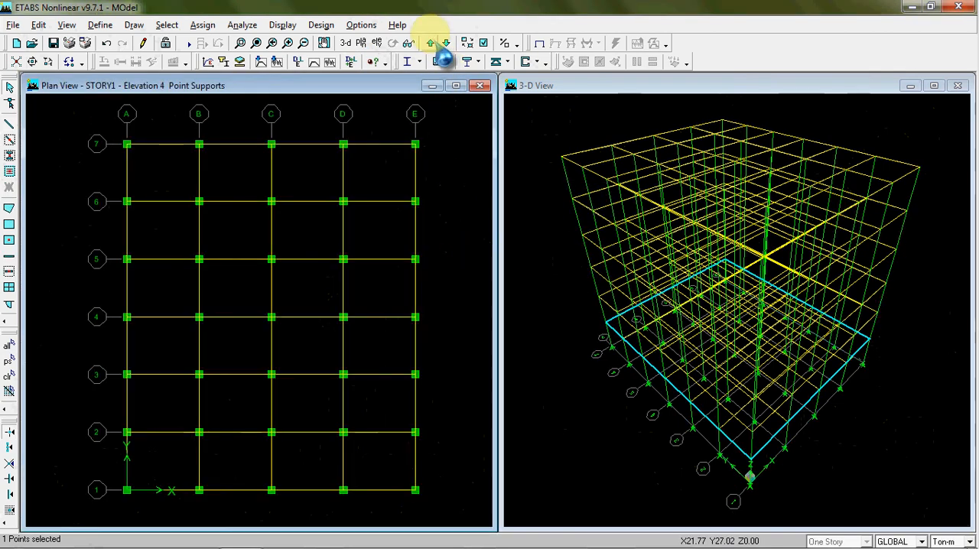
pyautogui.click(386, 181)
pyautogui.click(231, 173)
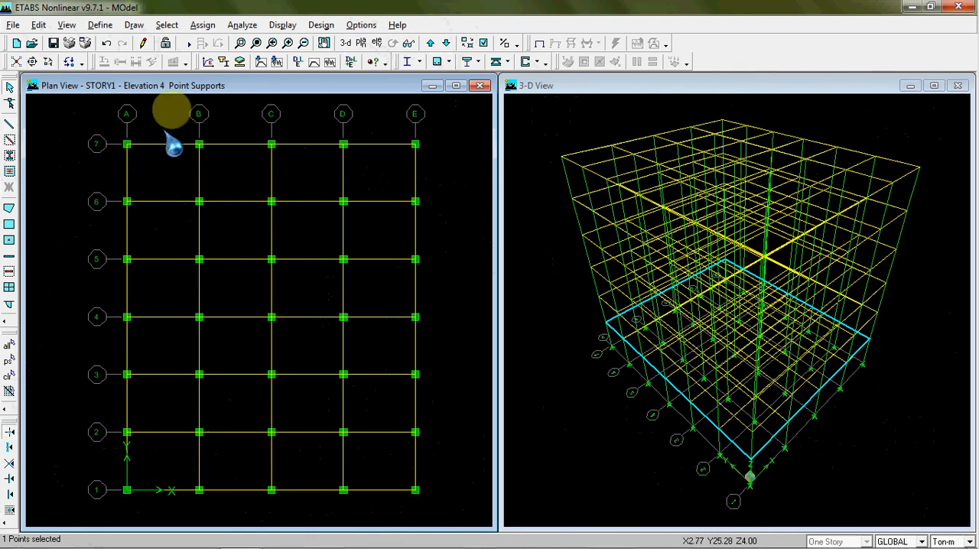
# Review the LANTAI slab section's material, thickness and type in the wall/slab/deck definitions, and leave without changes
pyautogui.click(100, 25)
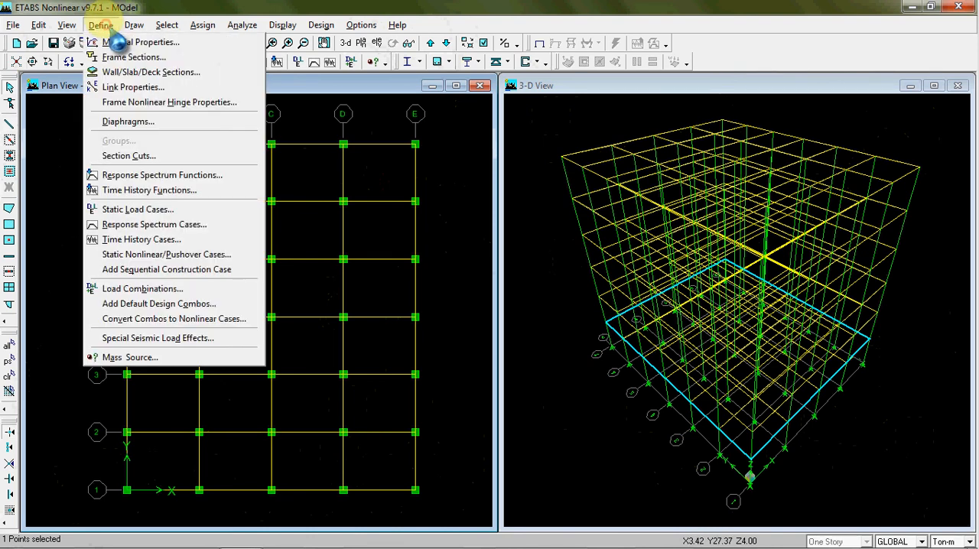
pyautogui.click(151, 75)
pyautogui.click(418, 275)
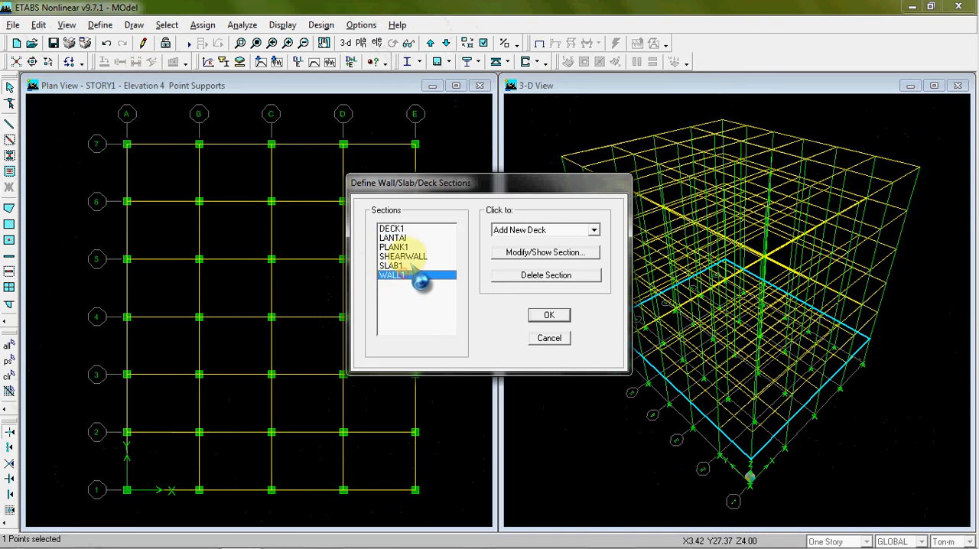
pyautogui.click(417, 238)
pyautogui.click(422, 228)
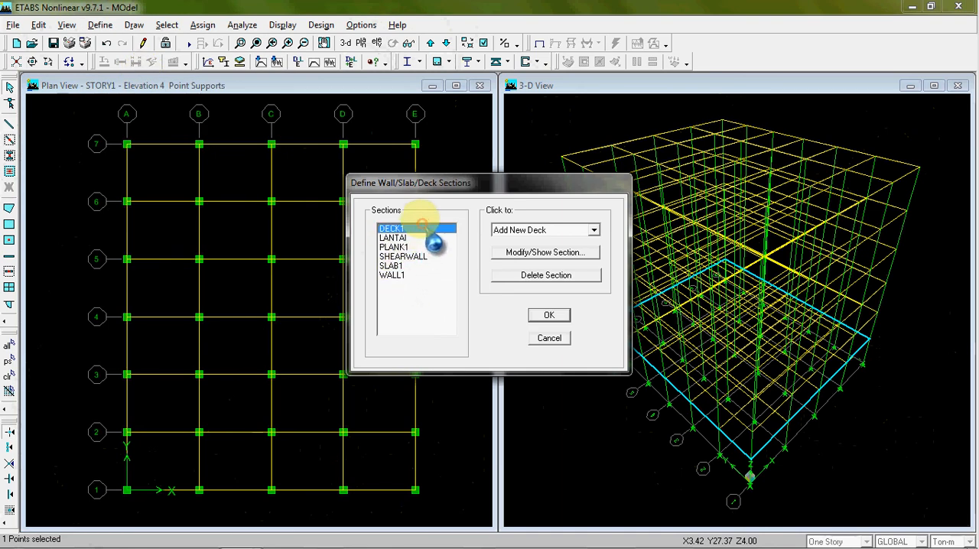
pyautogui.click(393, 238)
pyautogui.click(509, 251)
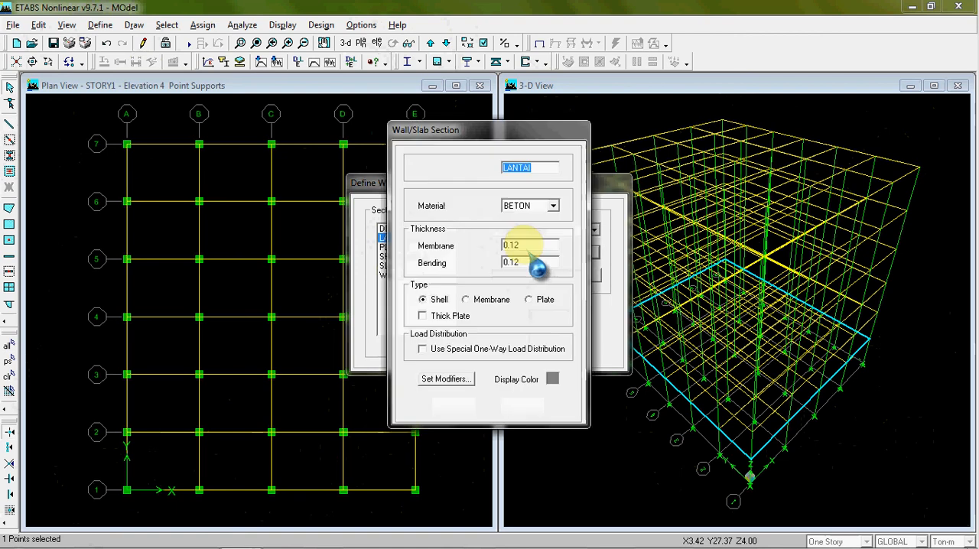
pyautogui.click(525, 261)
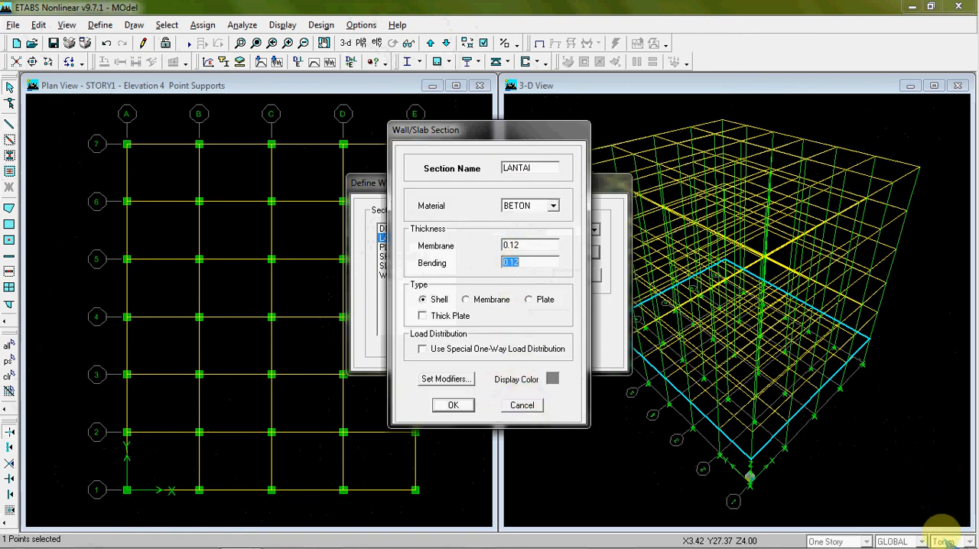
pyautogui.click(527, 406)
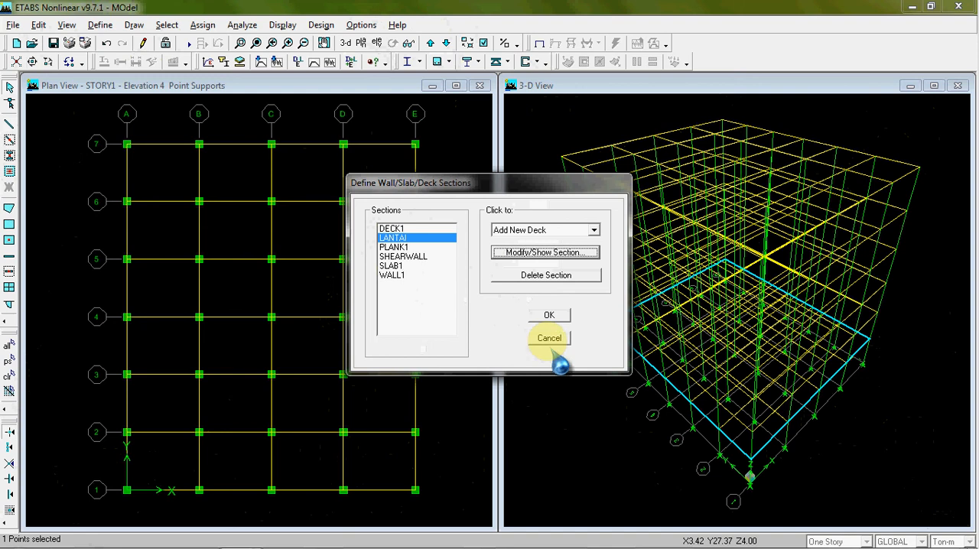
pyautogui.click(552, 400)
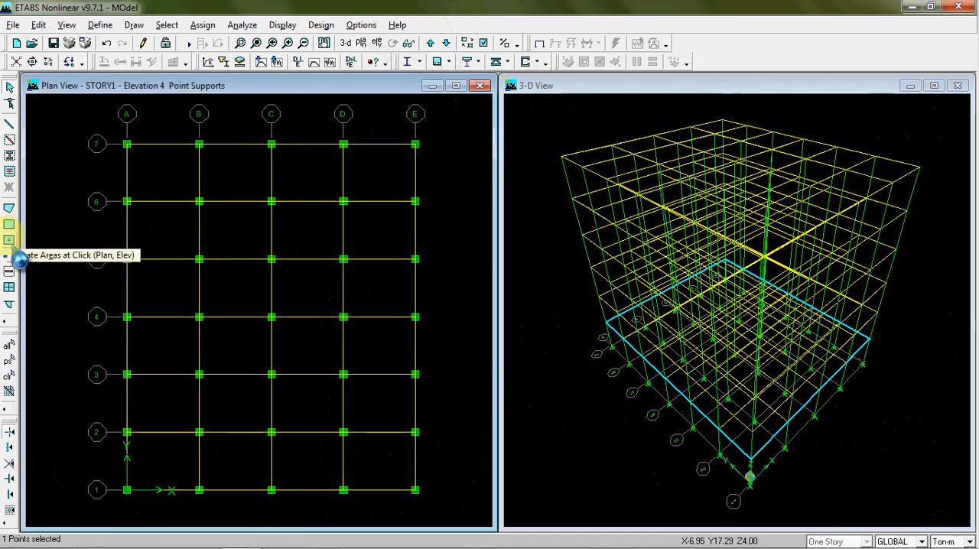
# Draw a LANTAI slab area on STORY1 over the bay between gridlines A–B and 6–7, corner by corner
pyautogui.click(9, 208)
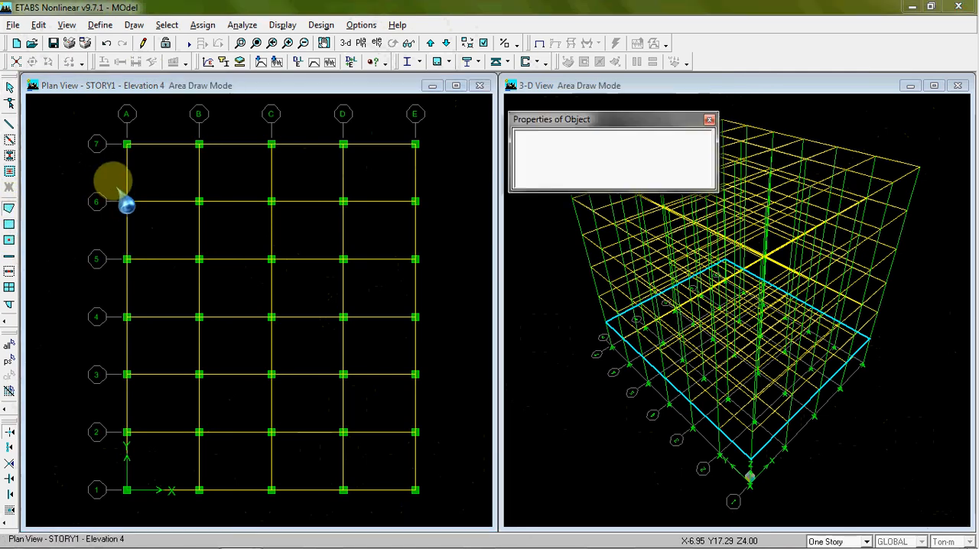
pyautogui.moveTo(579, 119); pyautogui.dragTo(595, 132)
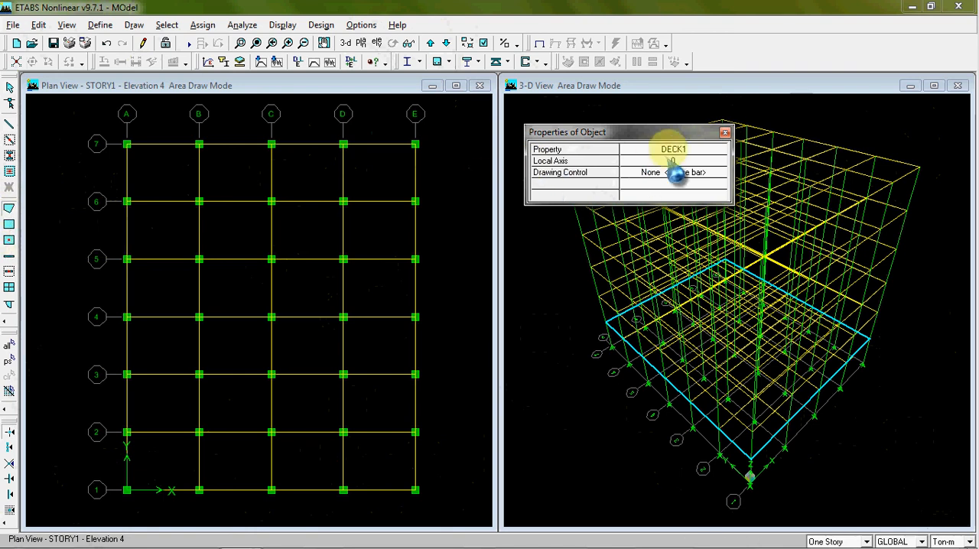
pyautogui.click(715, 150)
pyautogui.click(719, 151)
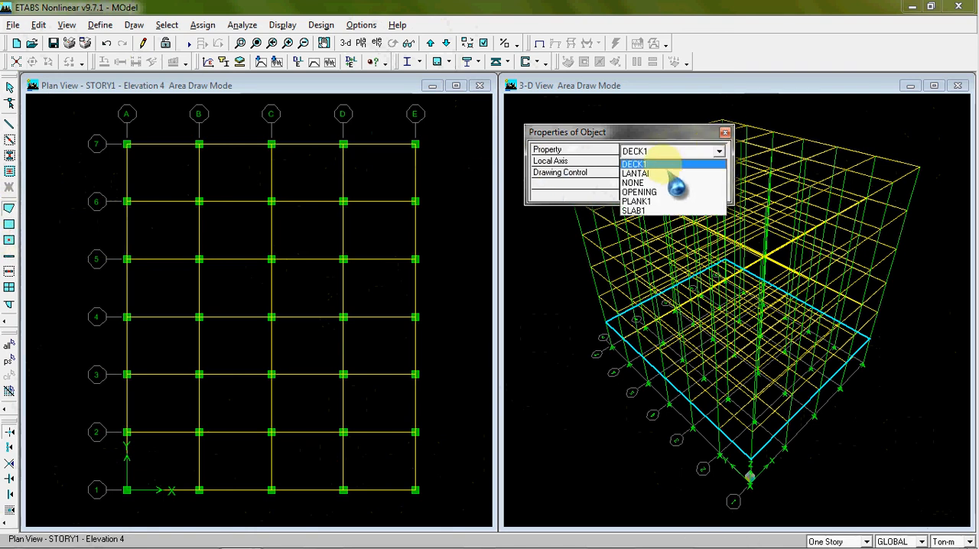
pyautogui.click(639, 174)
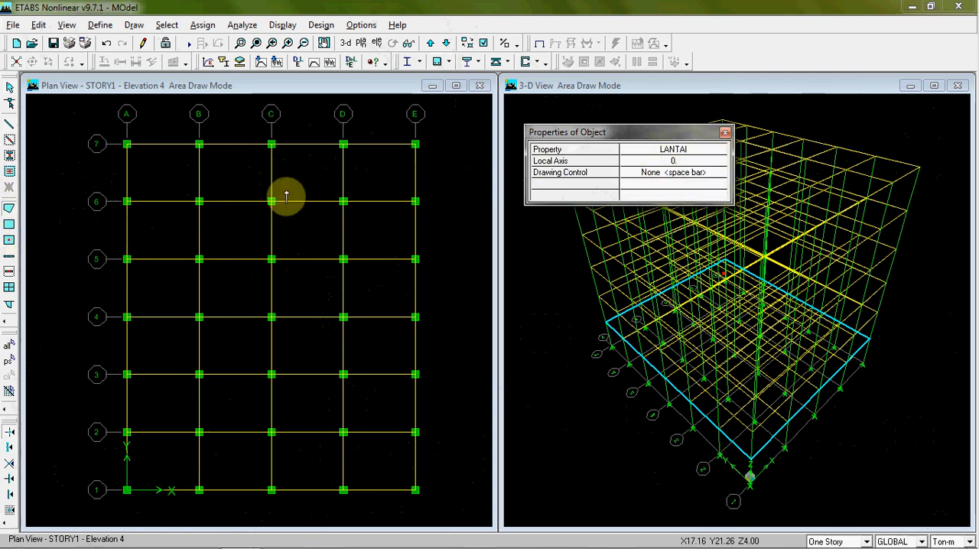
pyautogui.click(127, 144)
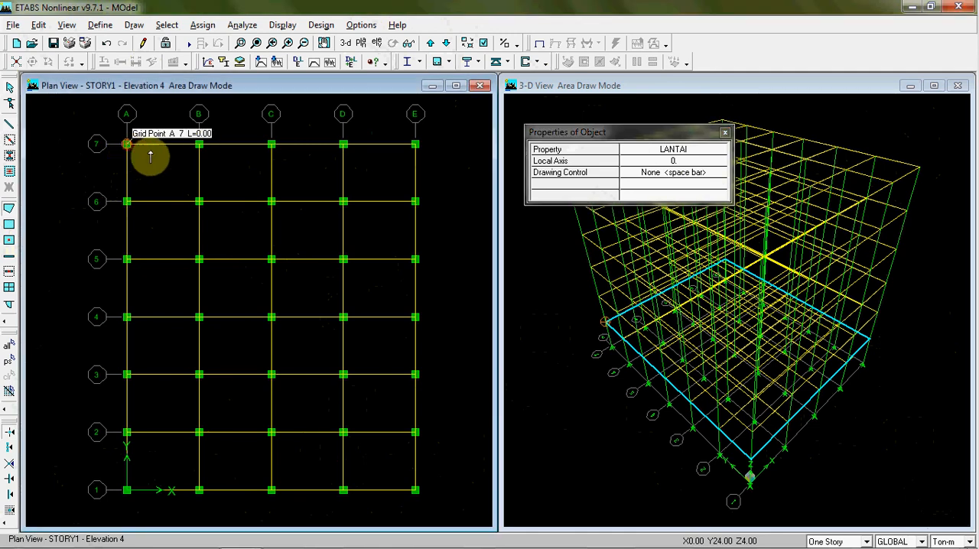
pyautogui.click(198, 145)
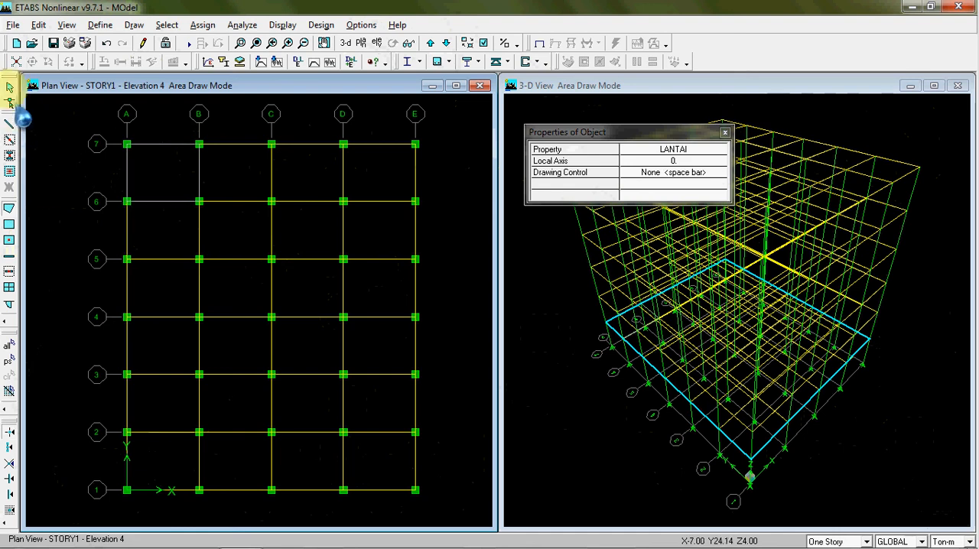
# Select the slab in bay A–B, 6–7 to check that it was drawn, and deselect it
pyautogui.click(9, 86)
pyautogui.click(164, 166)
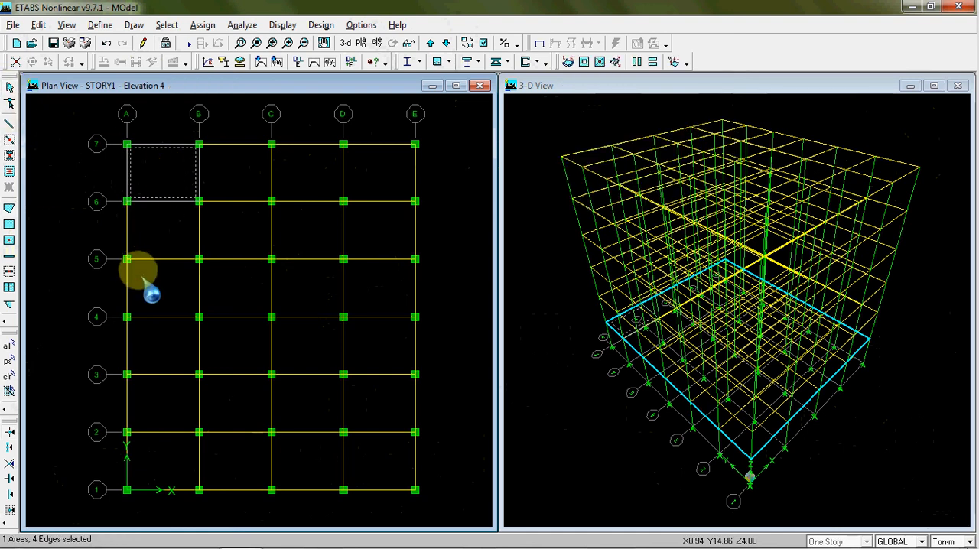
pyautogui.click(170, 182)
pyautogui.click(170, 183)
pyautogui.click(168, 184)
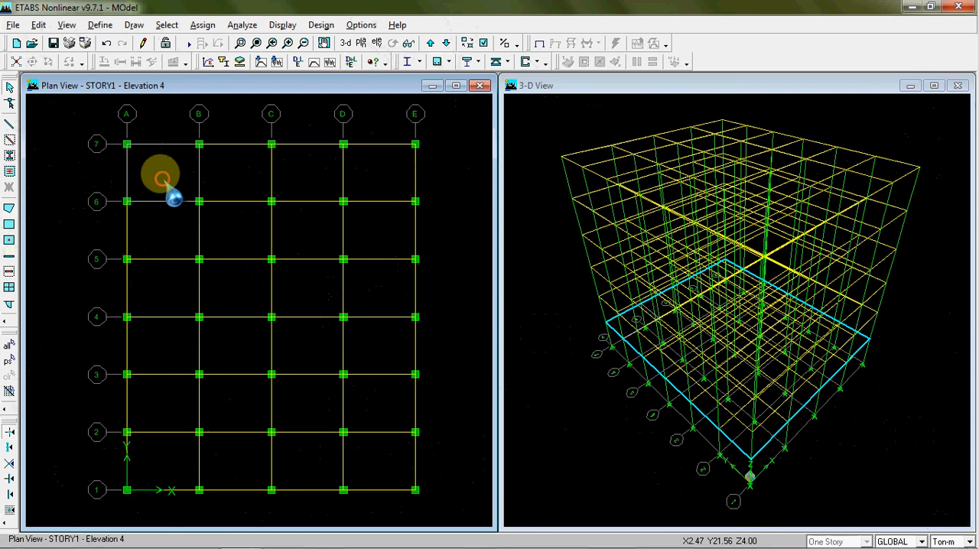
# Draw a LANTAI slab area through grid points B-7, C-7, C-6 and B-6
pyautogui.click(9, 208)
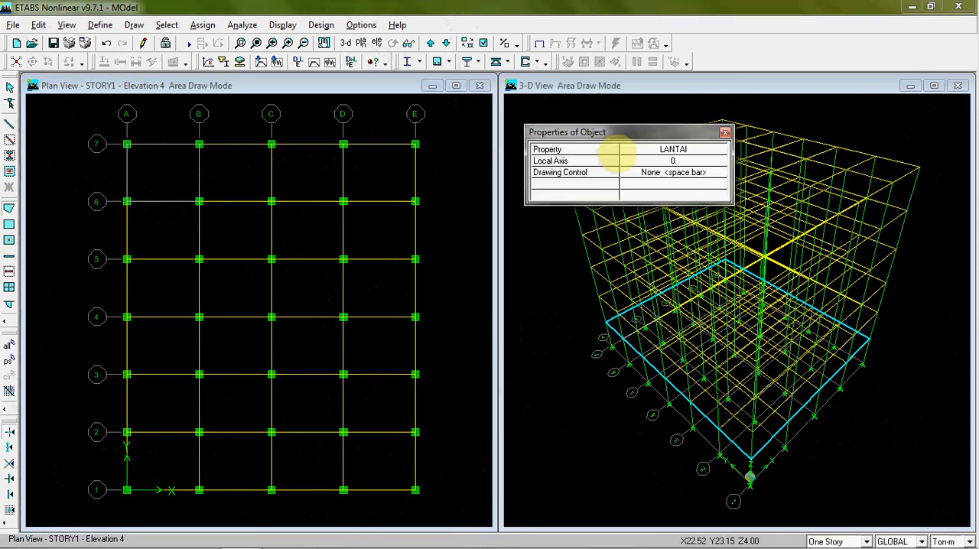
pyautogui.click(678, 151)
pyautogui.click(678, 152)
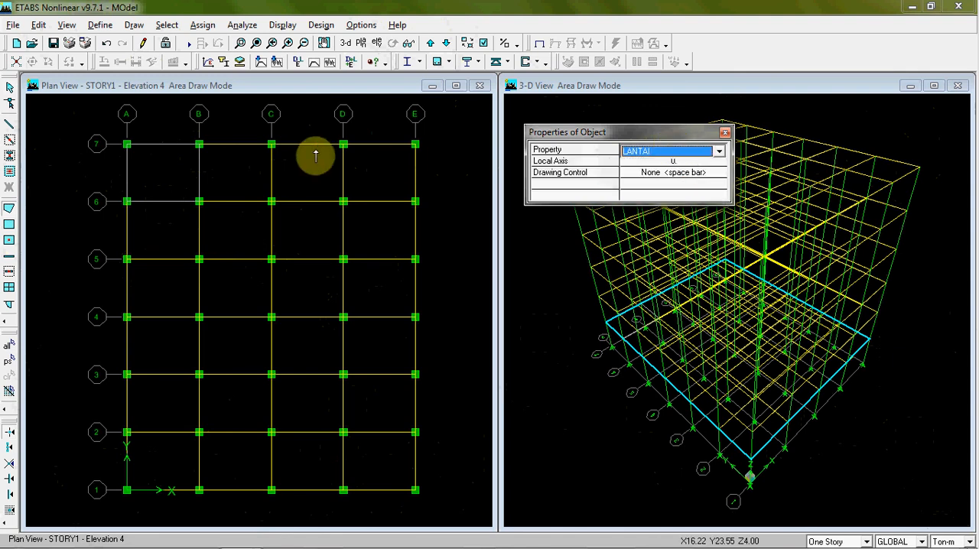
pyautogui.click(198, 145)
pyautogui.click(271, 144)
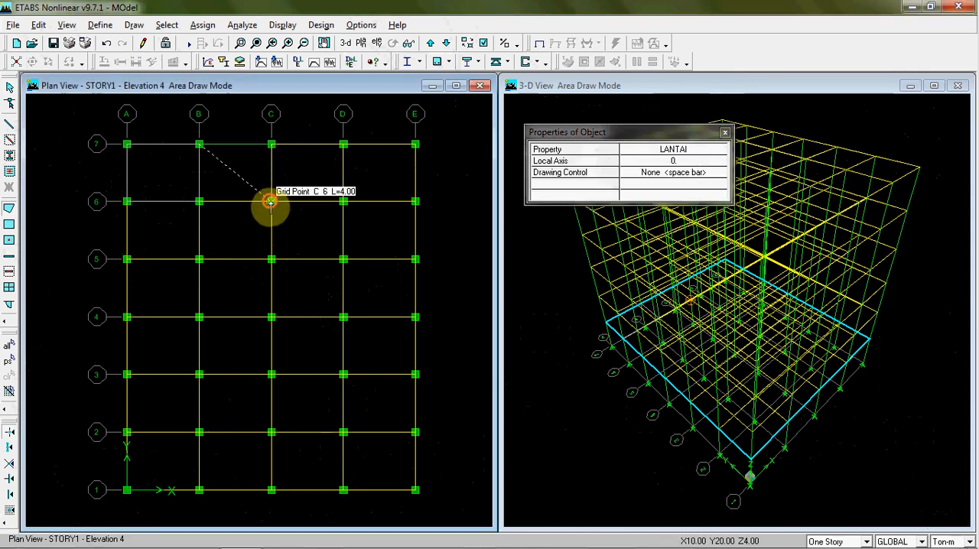
pyautogui.click(271, 201)
pyautogui.click(199, 201)
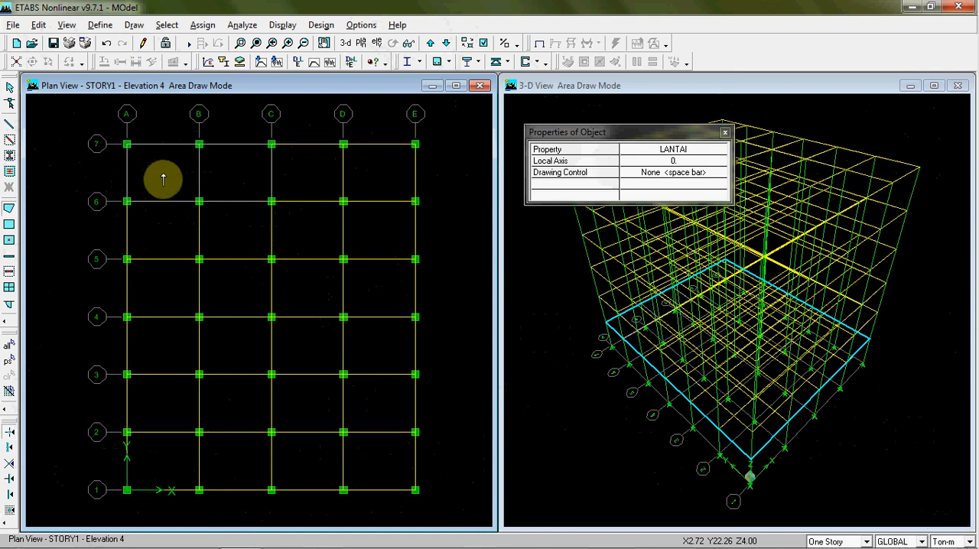
pyautogui.click(9, 208)
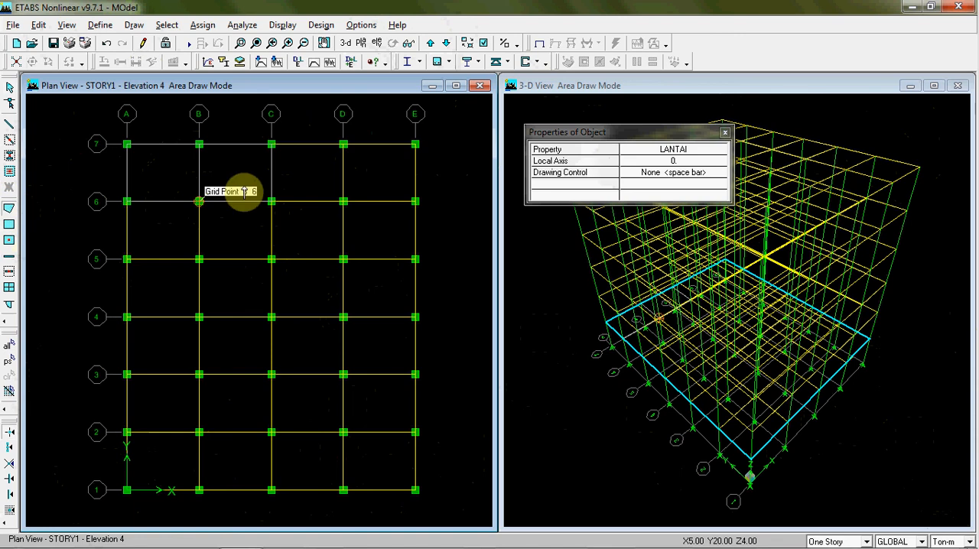
pyautogui.click(271, 144)
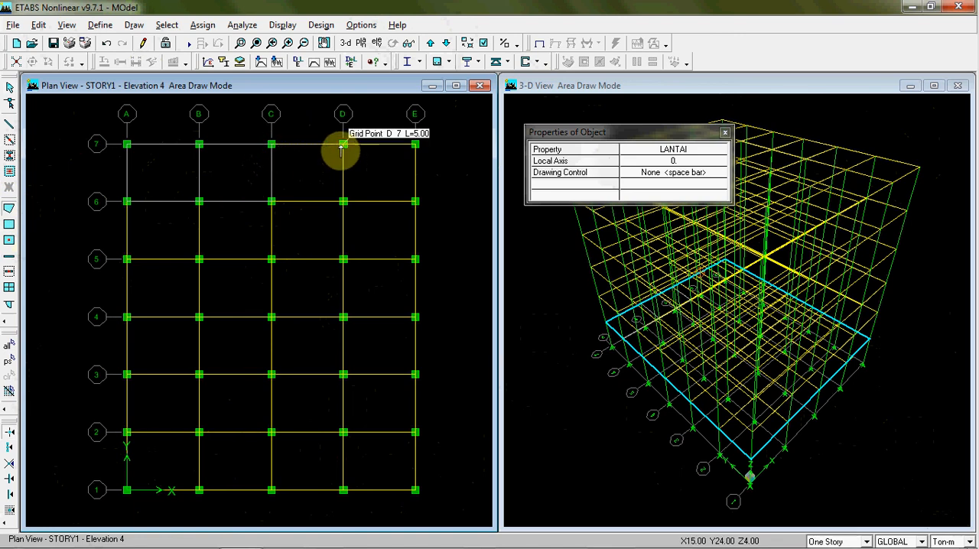
pyautogui.click(342, 144)
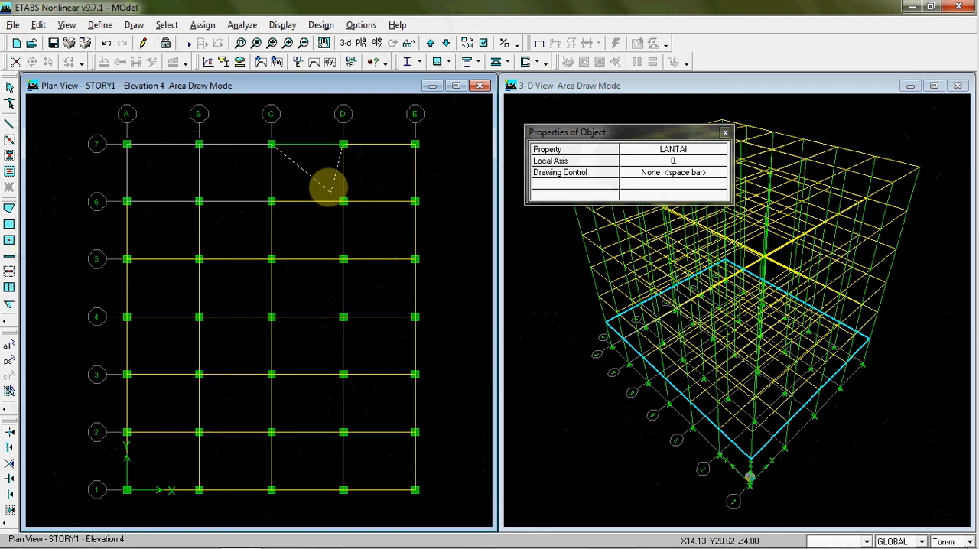
pyautogui.press('Escape')
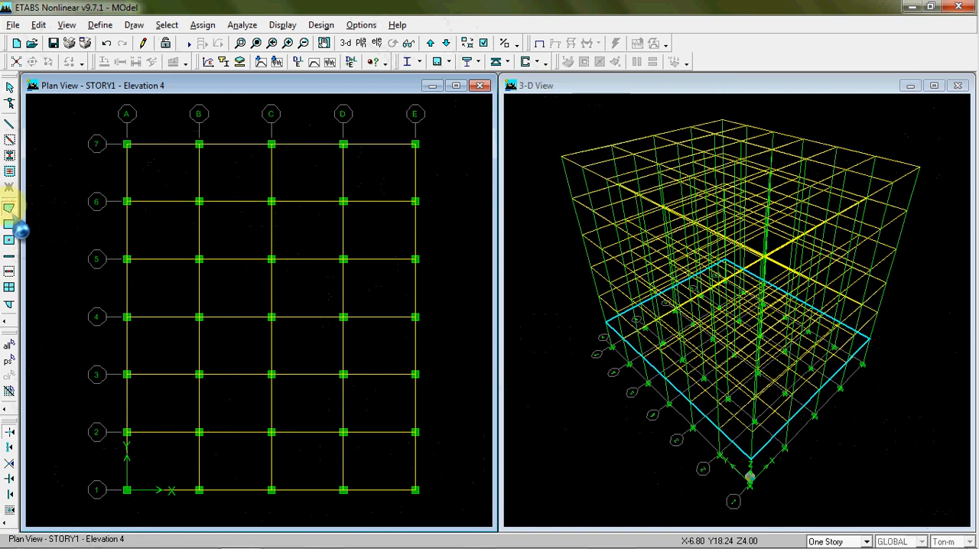
# Draw a trial rectangular LANTAI area of about 2.2 by 2.4 m from grid point C-7, and undo it
pyautogui.click(9, 224)
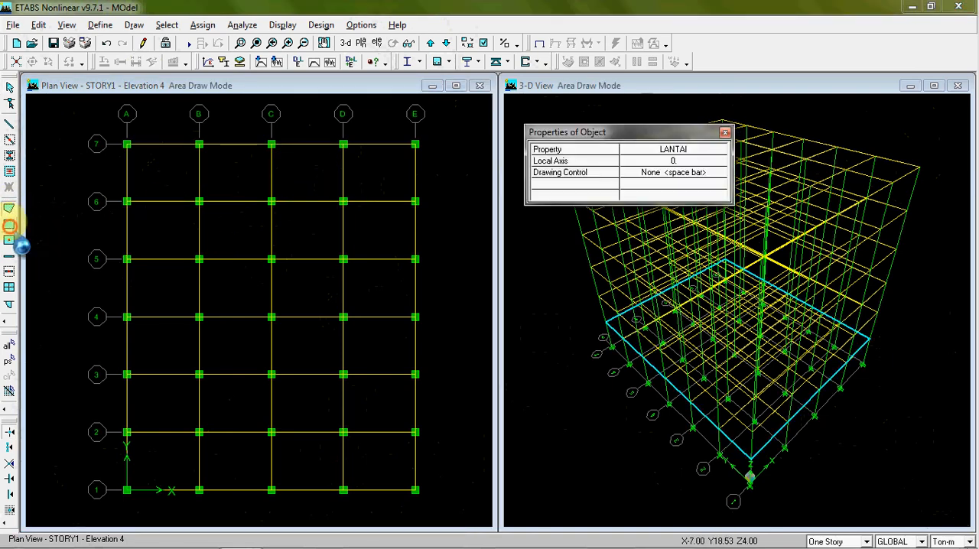
pyautogui.click(9, 224)
pyautogui.click(9, 224)
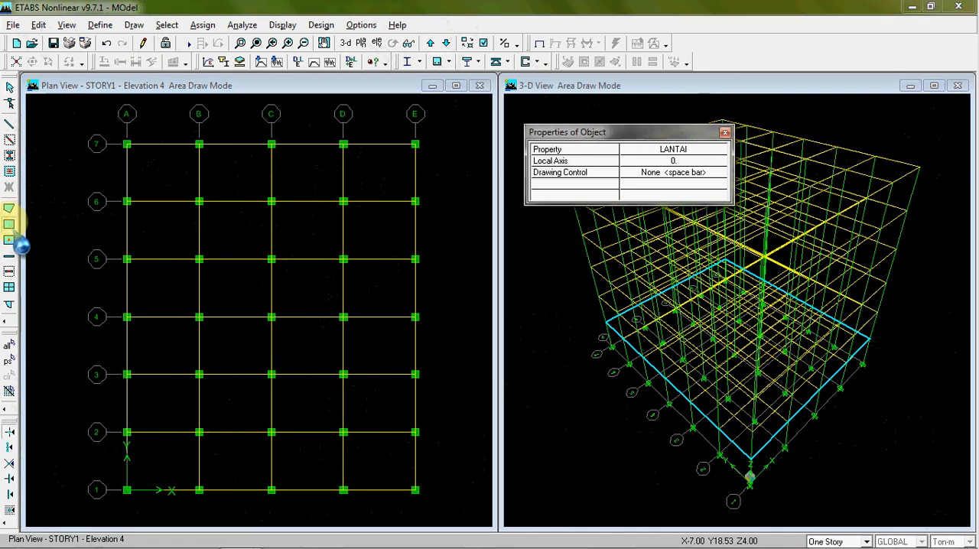
pyautogui.click(272, 147)
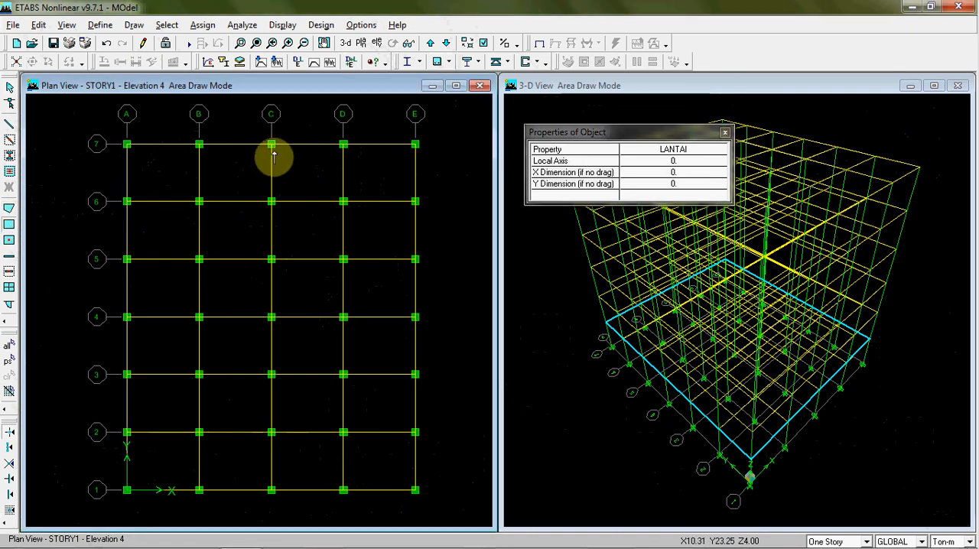
pyautogui.click(303, 179)
pyautogui.press('Escape')
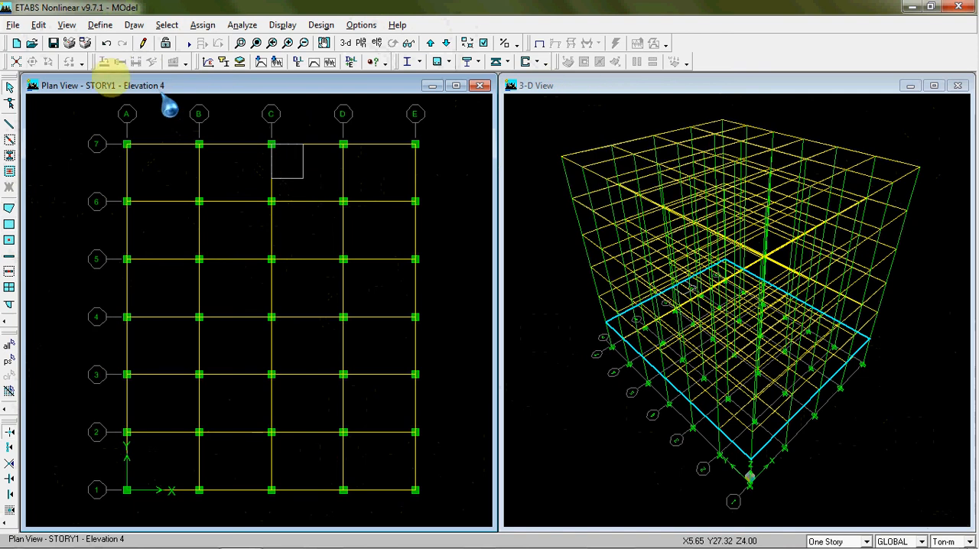
pyautogui.click(107, 43)
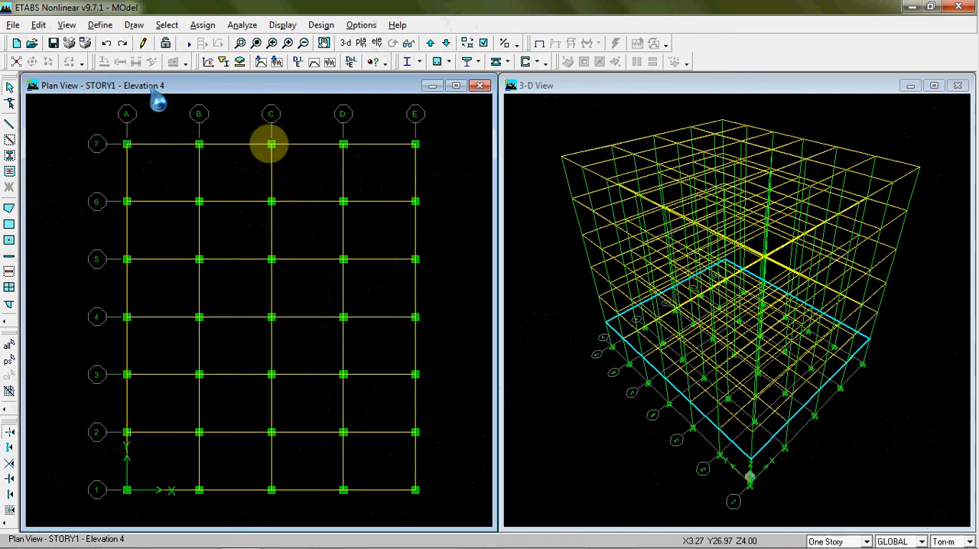
# Draw rectangular LANTAI slab areas over bays C–D and D–E between gridlines 6 and 7
pyautogui.click(10, 223)
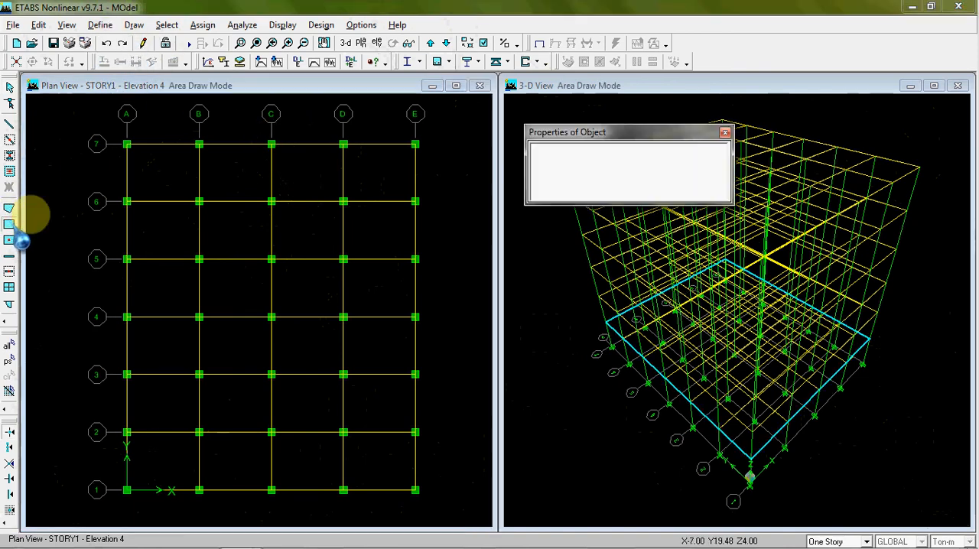
pyautogui.click(272, 145)
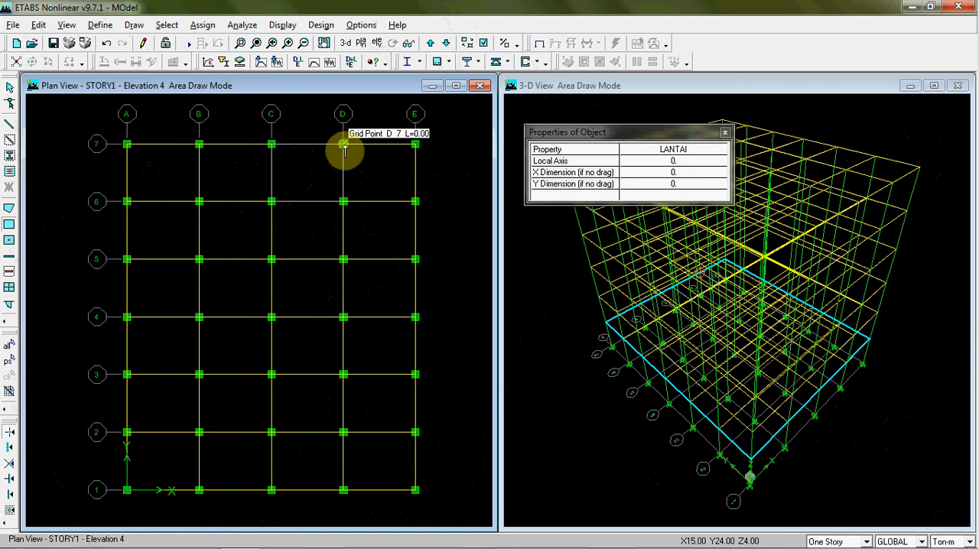
pyautogui.moveTo(353, 155); pyautogui.dragTo(414, 202)
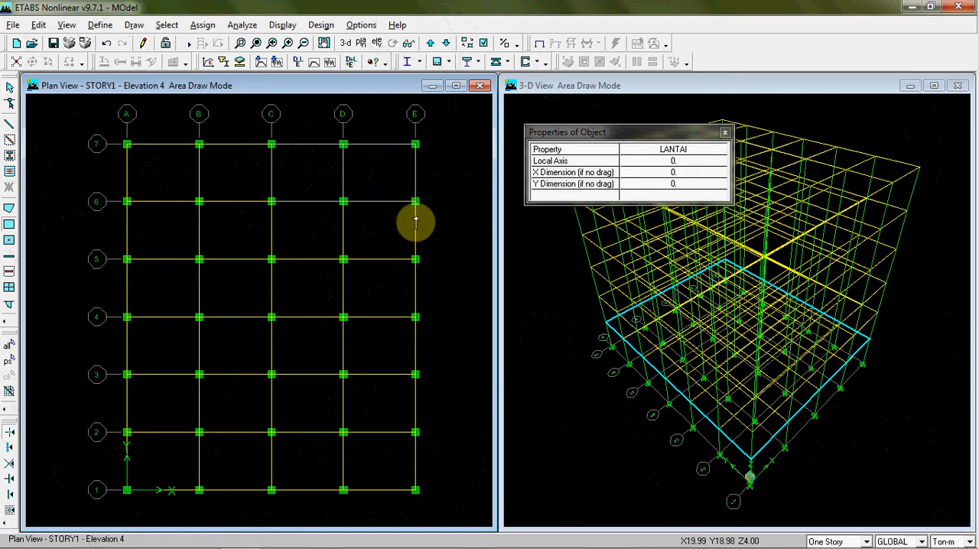
pyautogui.press('Escape')
# Select the slab areas between gridlines 6 and 7 to check them, and clear the selection
pyautogui.click(158, 162)
pyautogui.click(243, 163)
pyautogui.click(301, 176)
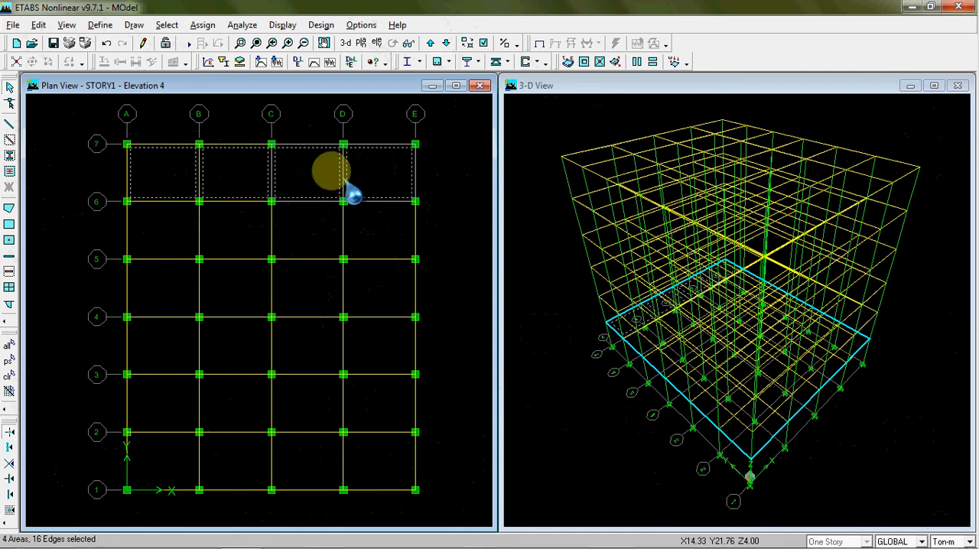
pyautogui.click(9, 376)
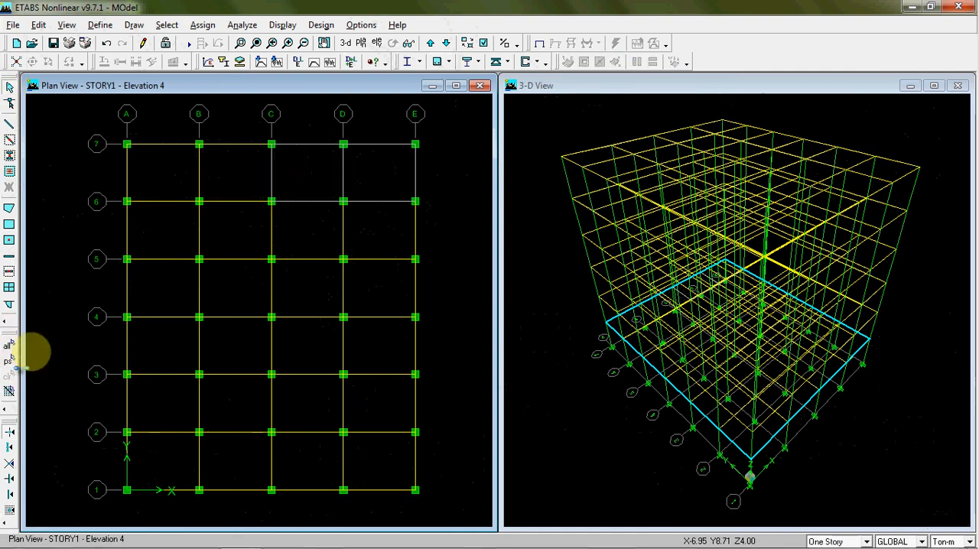
# Create LANTAI slab areas in all remaining STORY1 bays between gridlines 1 and 6 by picking inside each bay
pyautogui.click(9, 241)
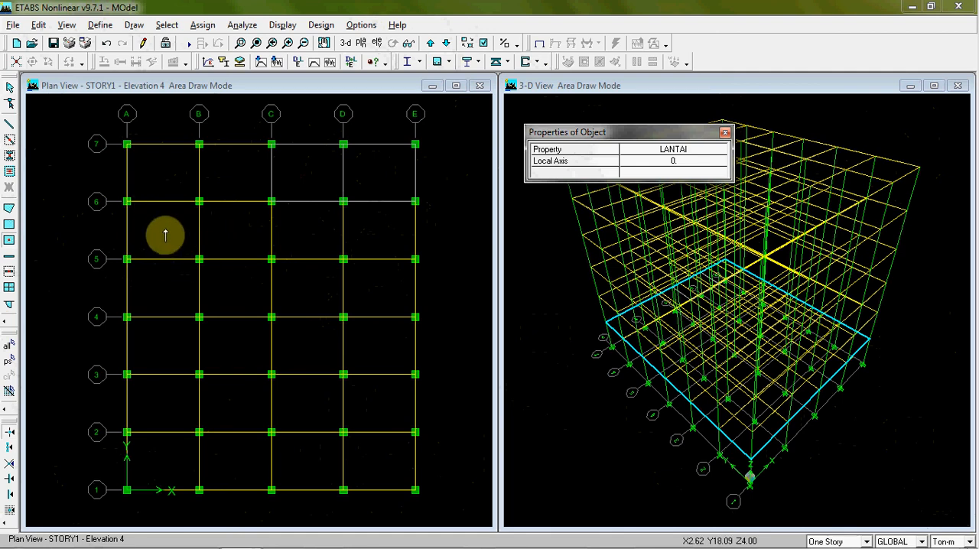
pyautogui.click(166, 234)
pyautogui.click(382, 225)
pyautogui.click(388, 276)
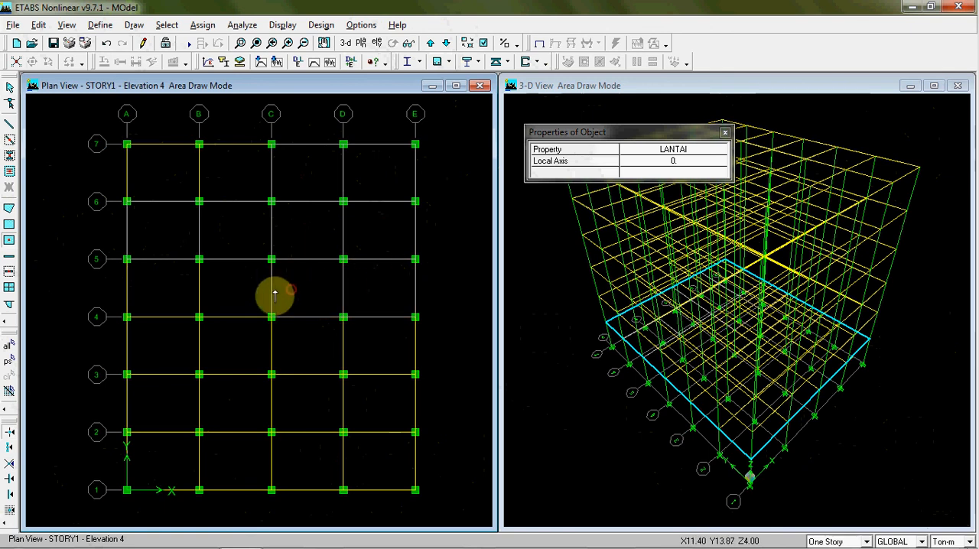
pyautogui.click(168, 344)
pyautogui.click(300, 344)
pyautogui.click(362, 342)
pyautogui.click(302, 412)
pyautogui.click(255, 407)
pyautogui.click(157, 404)
pyautogui.click(168, 459)
pyautogui.click(234, 466)
pyautogui.click(290, 465)
pyautogui.click(378, 456)
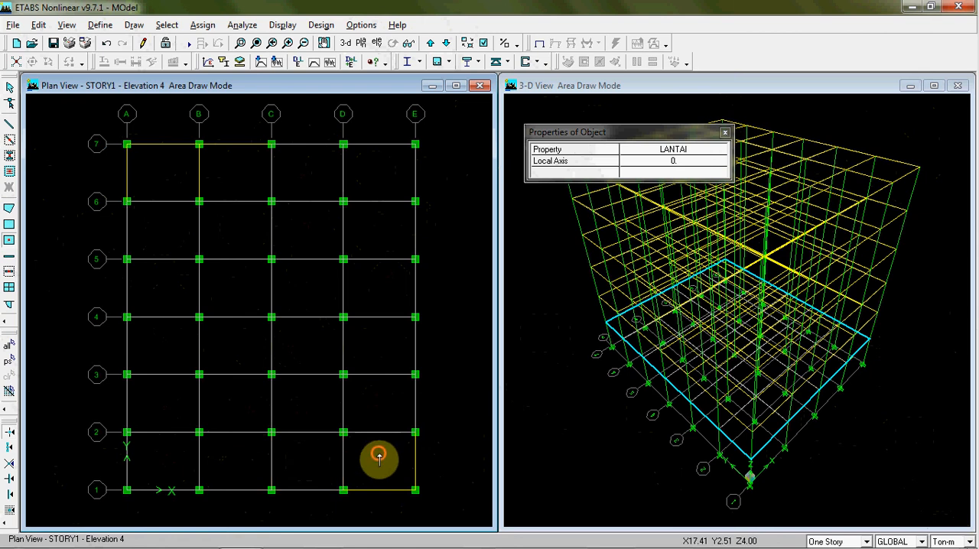
pyautogui.press('Escape')
# Check the STORY1 slab coverage by selecting slab areas bay by bay and window-selecting the whole floor plan
pyautogui.click(241, 187)
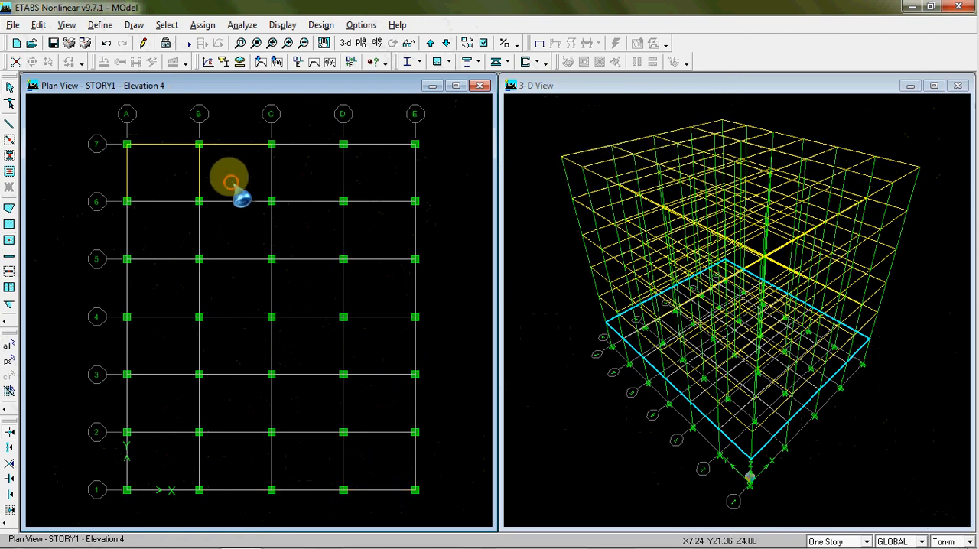
pyautogui.click(166, 178)
pyautogui.click(309, 178)
pyautogui.click(378, 180)
pyautogui.click(381, 213)
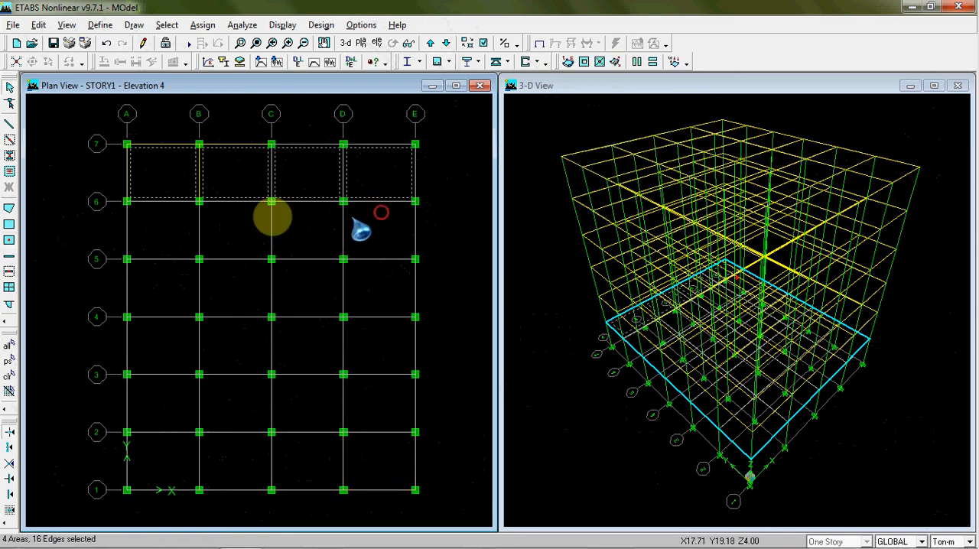
pyautogui.click(276, 223)
pyautogui.click(481, 336)
pyautogui.click(385, 241)
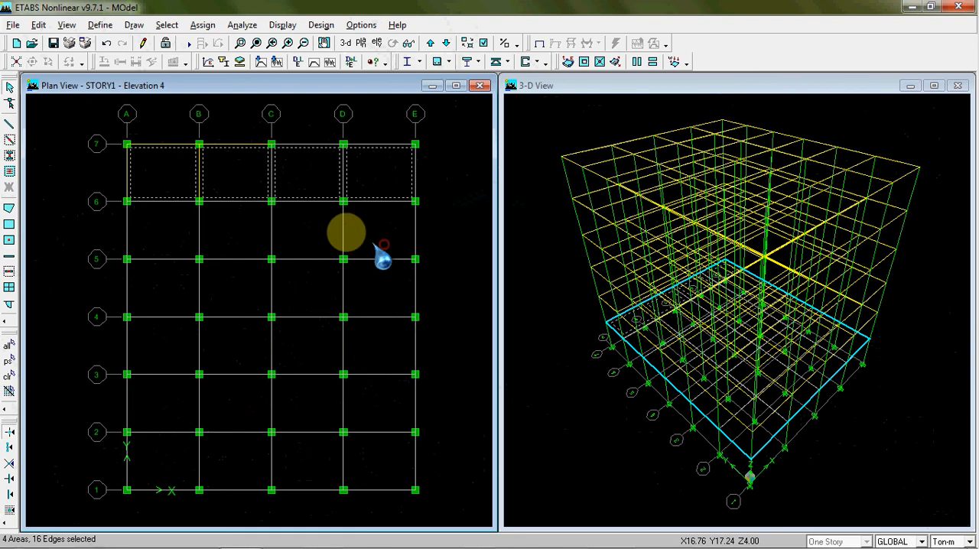
pyautogui.click(324, 224)
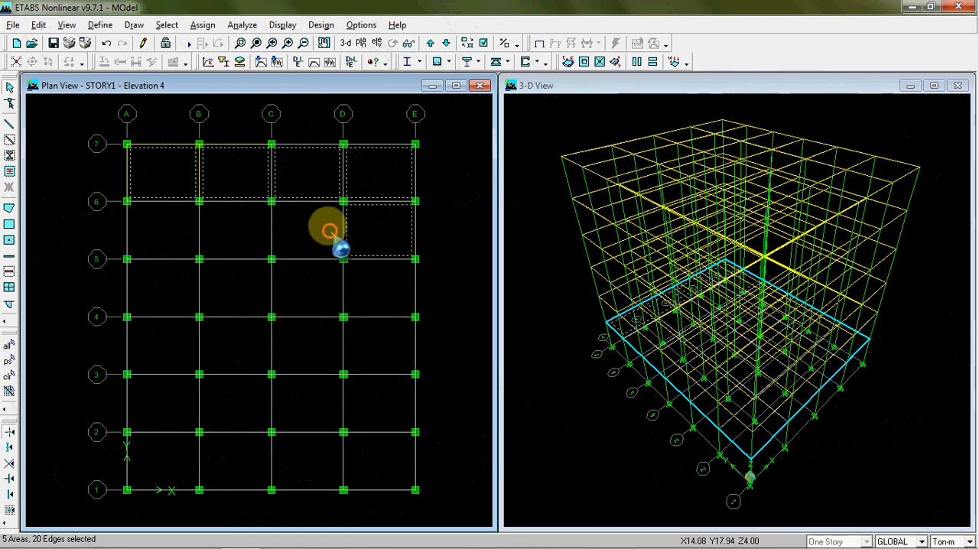
pyautogui.click(227, 223)
pyautogui.click(177, 231)
pyautogui.click(164, 278)
pyautogui.click(232, 284)
pyautogui.click(299, 284)
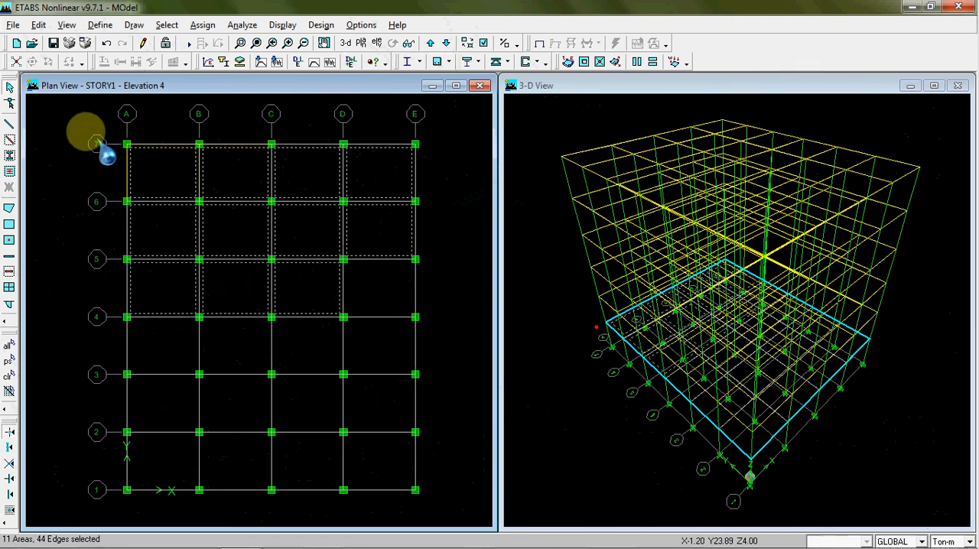
pyautogui.moveTo(86, 138); pyautogui.dragTo(483, 510)
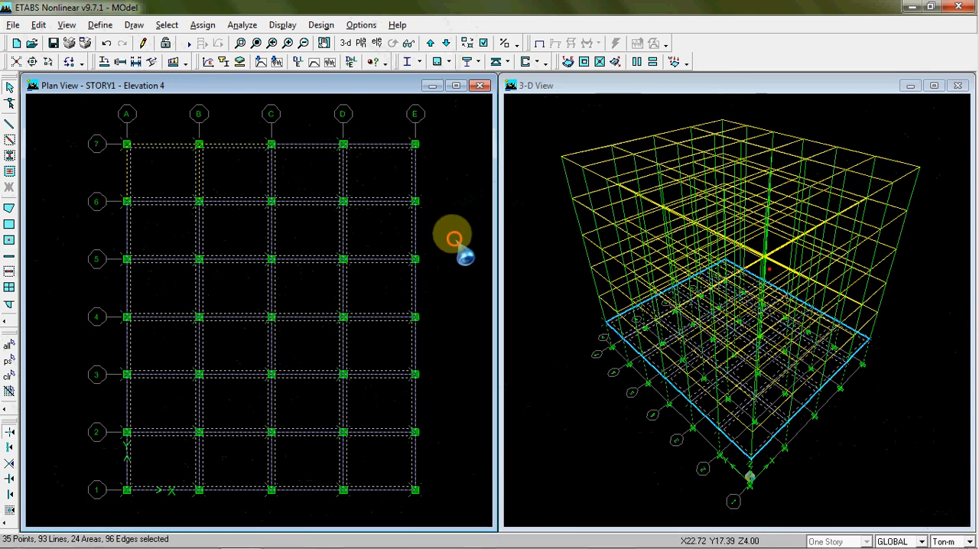
# Clear the current selection and turn on extruded display of the members in the 3-D view
pyautogui.click(9, 376)
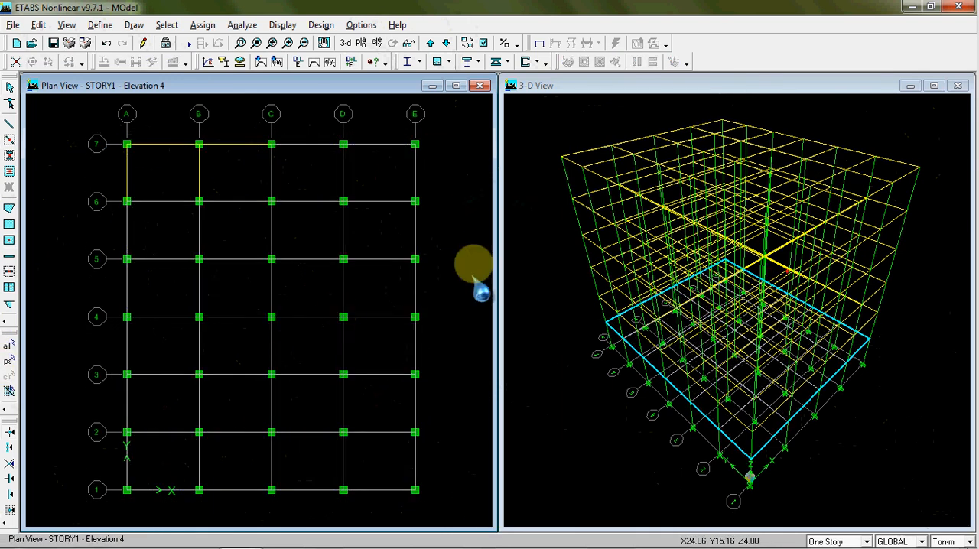
pyautogui.click(550, 227)
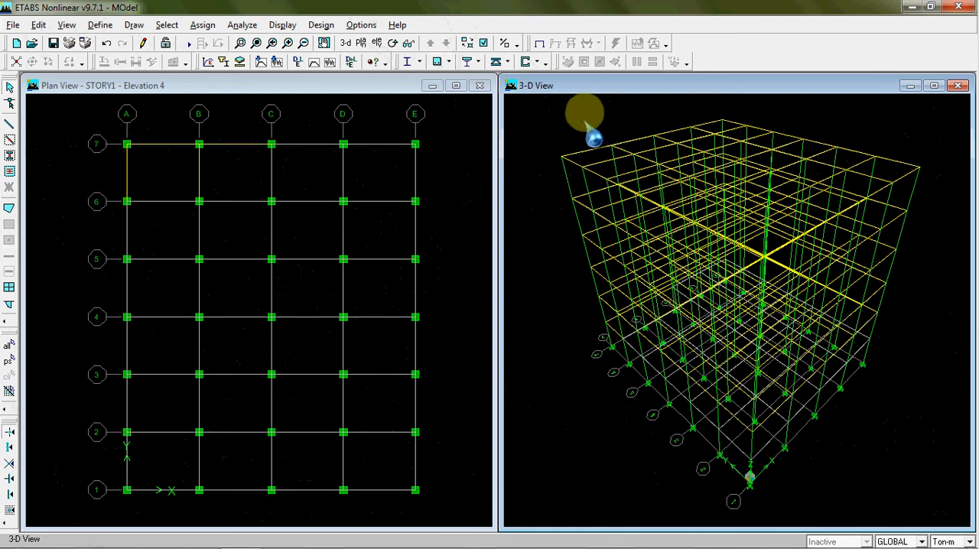
pyautogui.click(485, 43)
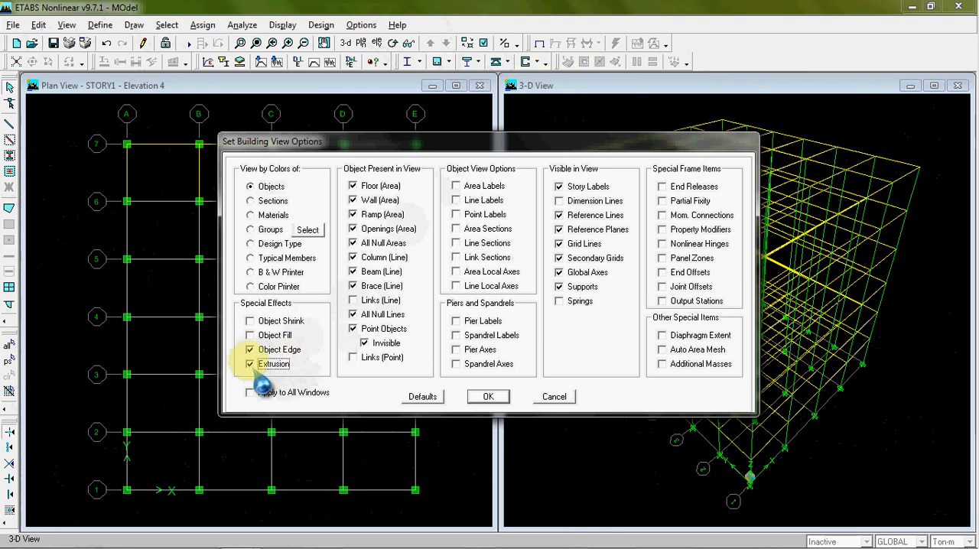
pyautogui.click(489, 398)
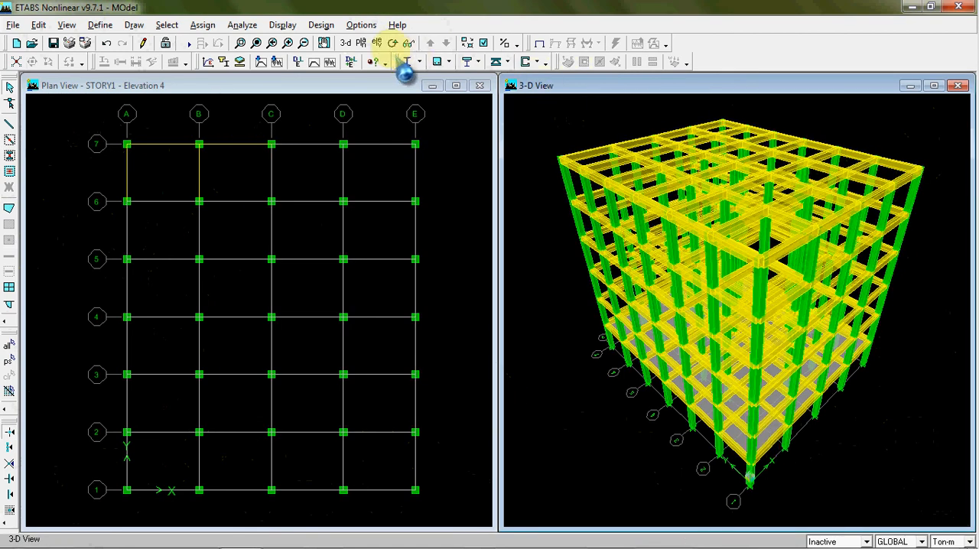
# Inspect the STORY1 slabs from several sides of the extruded model and check the slab in bay A–B between gridlines 6 and 7
pyautogui.click(393, 43)
pyautogui.moveTo(678, 296)
pyautogui.mouseDown()
pyautogui.moveTo(631, 275)
pyautogui.moveTo(585, 275)
pyautogui.mouseUp()
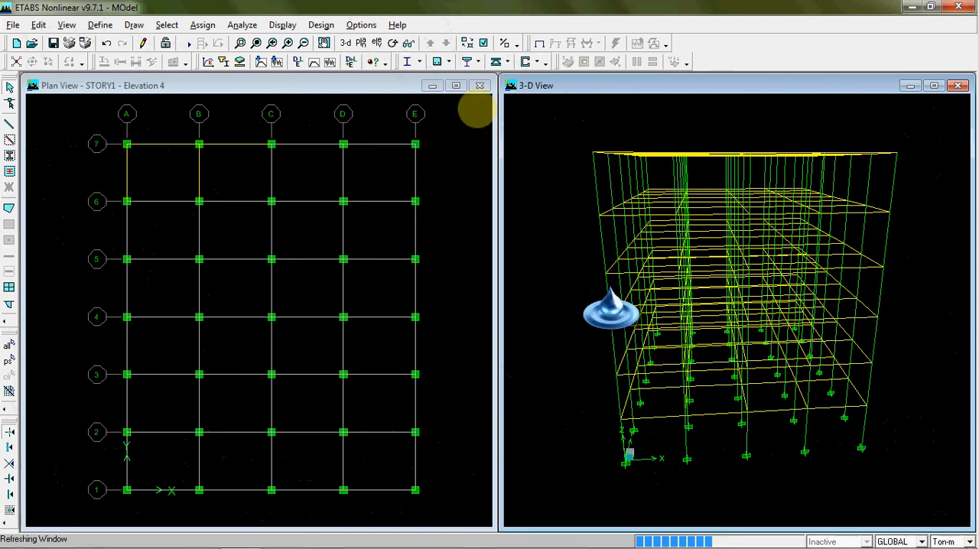
pyautogui.click(392, 43)
pyautogui.moveTo(684, 294); pyautogui.dragTo(818, 302)
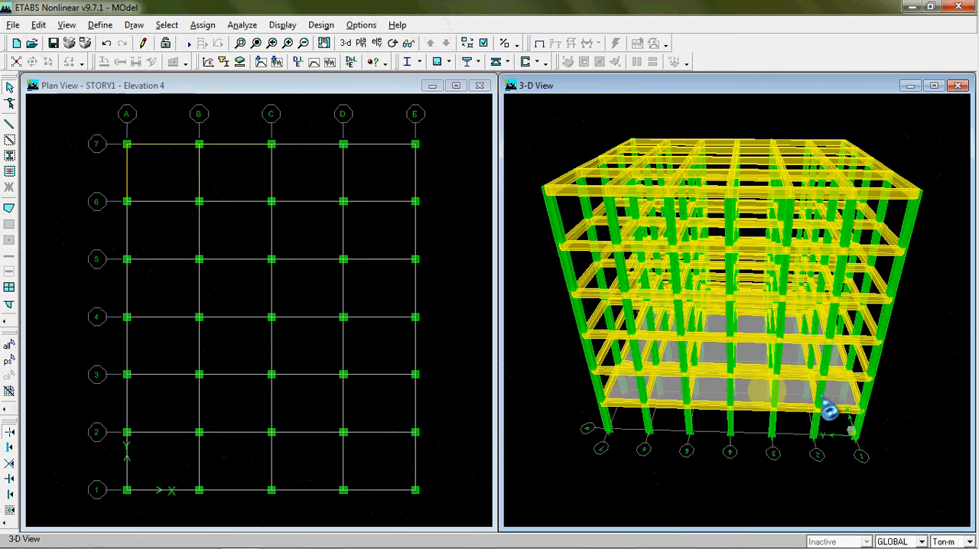
pyautogui.click(74, 132)
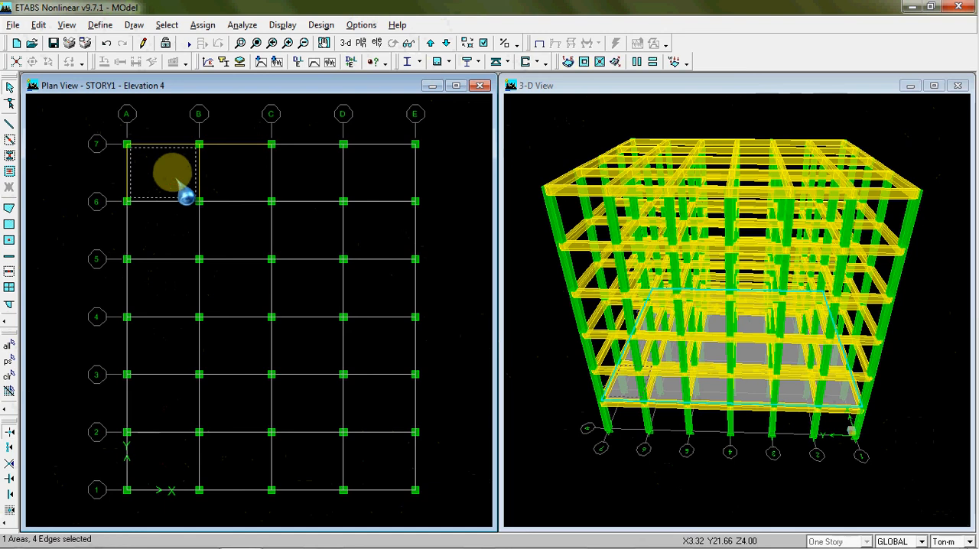
pyautogui.click(176, 179)
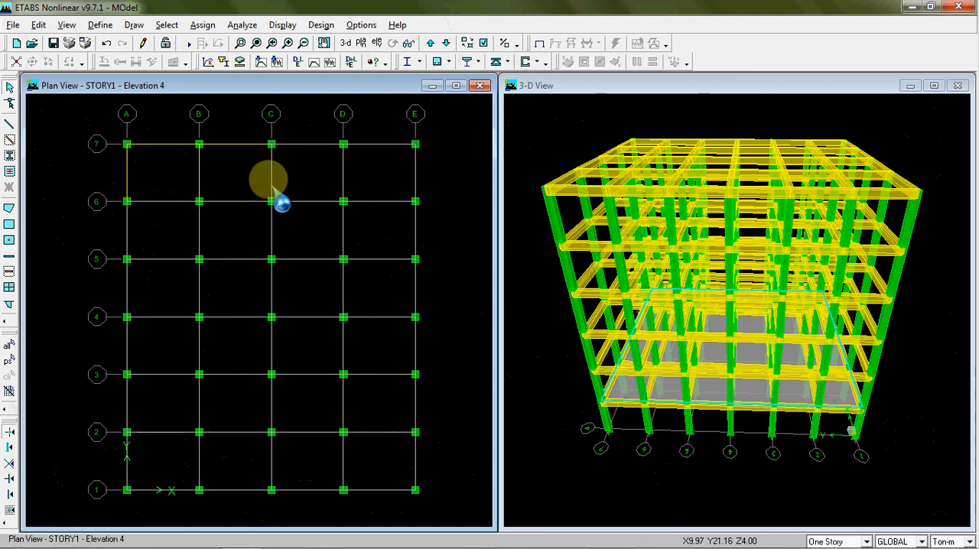
# Select all slab areas that use the LANTAI section
pyautogui.click(167, 24)
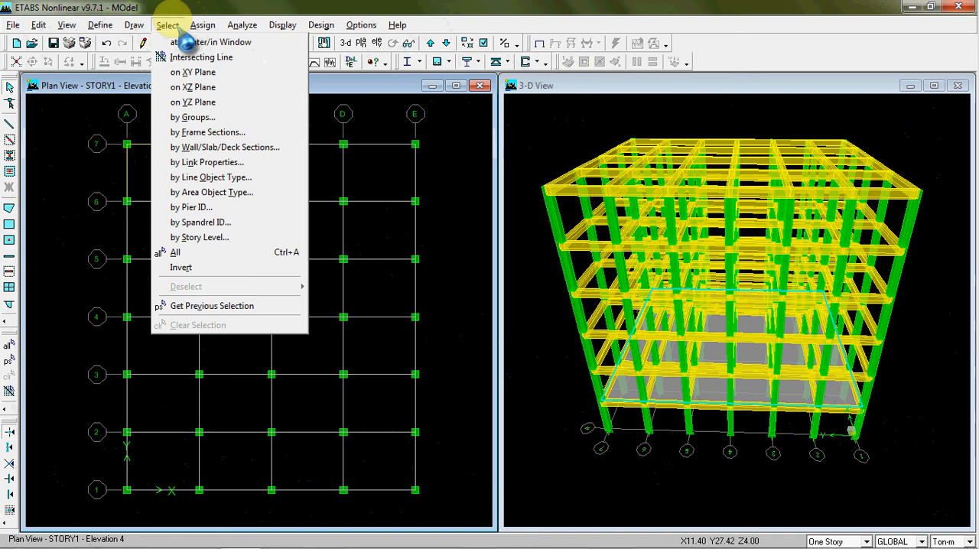
pyautogui.click(212, 147)
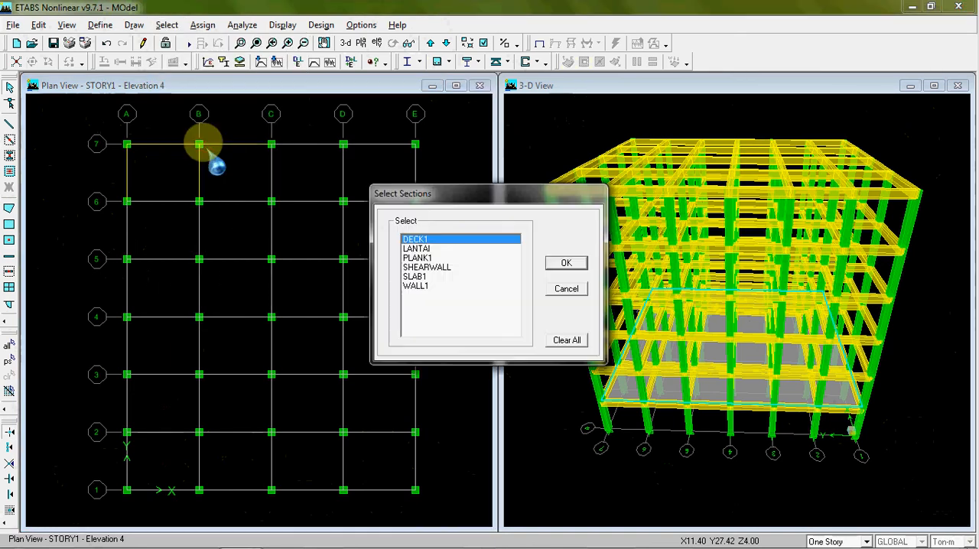
pyautogui.click(450, 249)
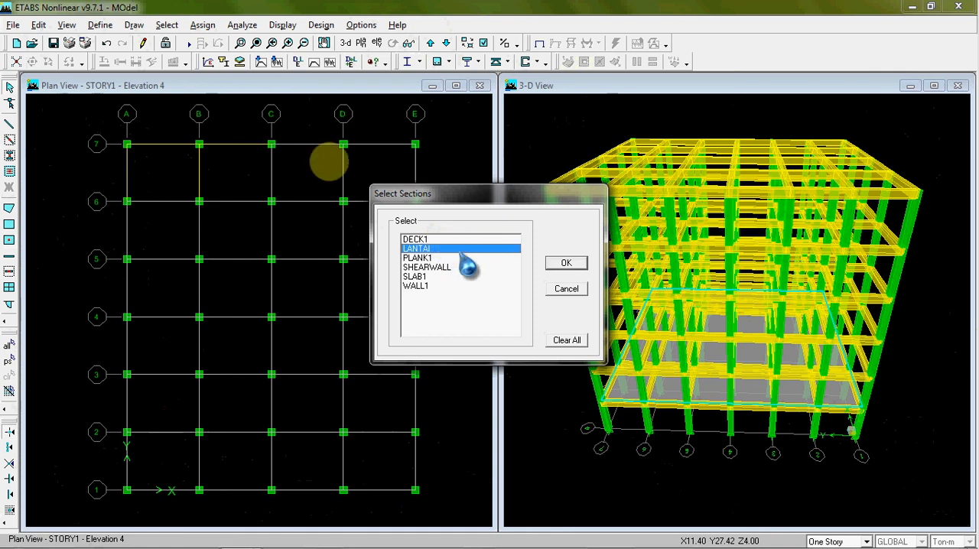
pyautogui.click(566, 262)
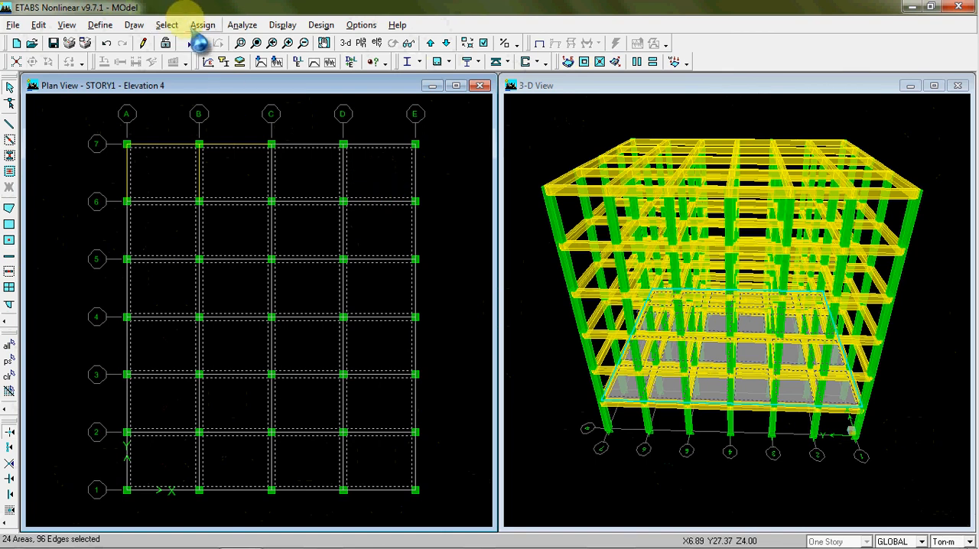
pyautogui.click(167, 24)
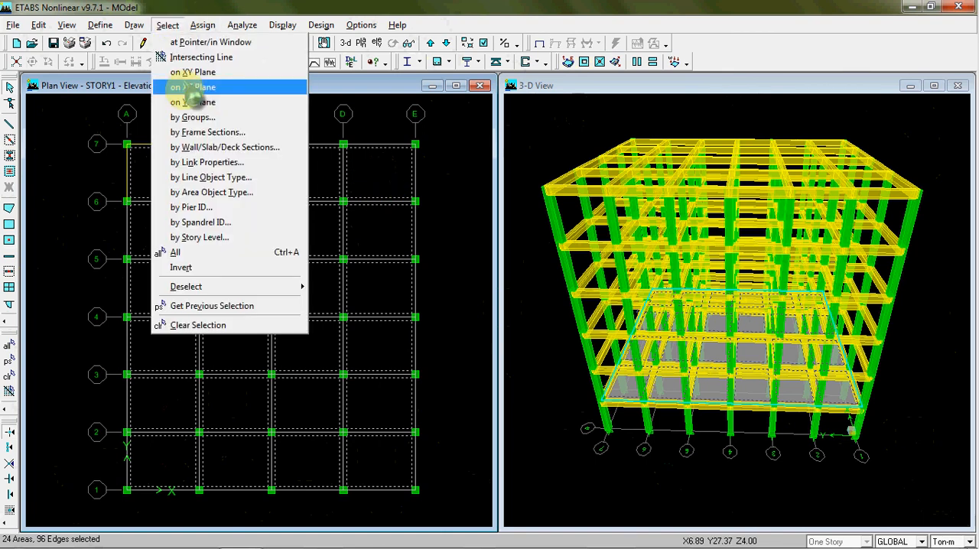
pyautogui.click(214, 132)
pyautogui.click(428, 268)
pyautogui.click(452, 315)
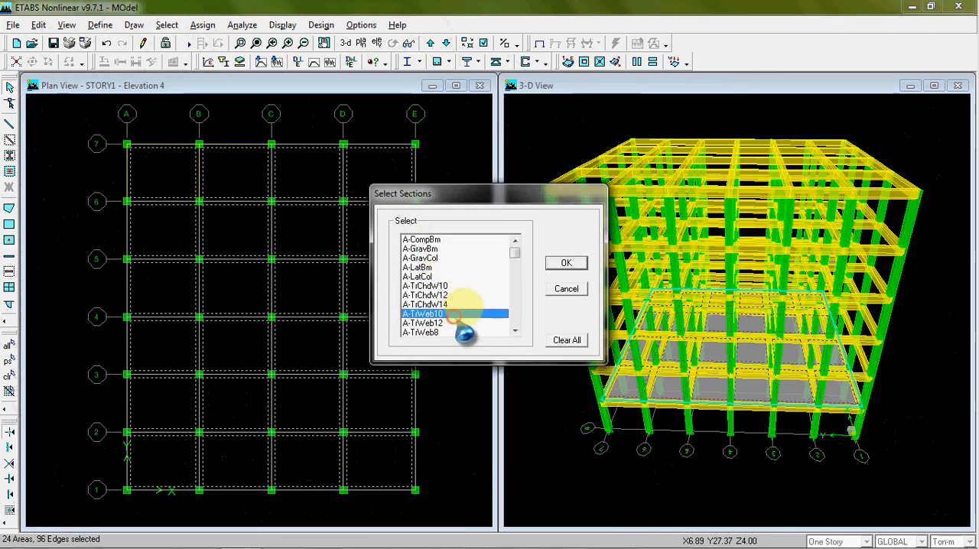
pyautogui.moveTo(514, 248)
pyautogui.mouseDown()
pyautogui.moveTo(515, 272)
pyautogui.moveTo(514, 249)
pyautogui.mouseUp()
pyautogui.click(448, 314)
pyautogui.click(569, 292)
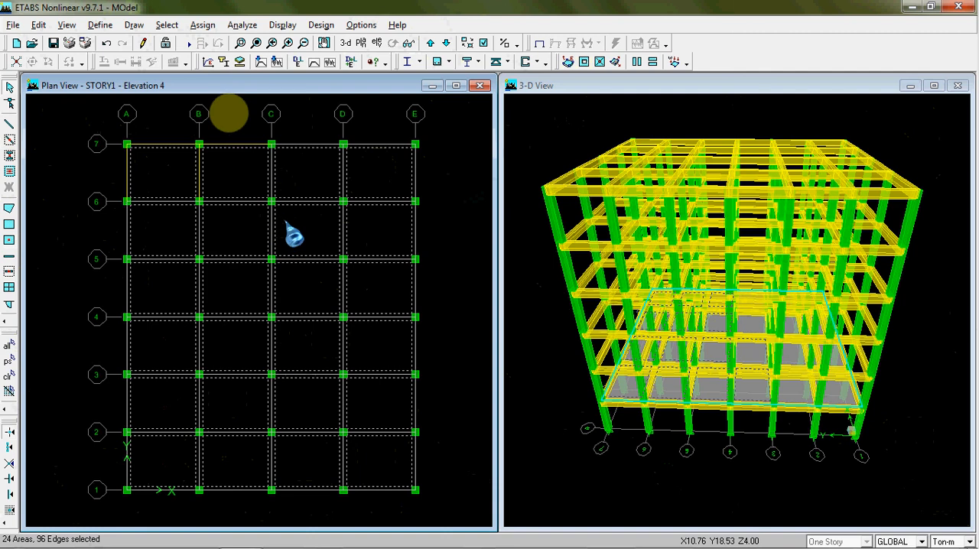
# Replicate the selected LANTAI slabs onto STORY2 through STORY6, keeping the originals
pyautogui.click(38, 24)
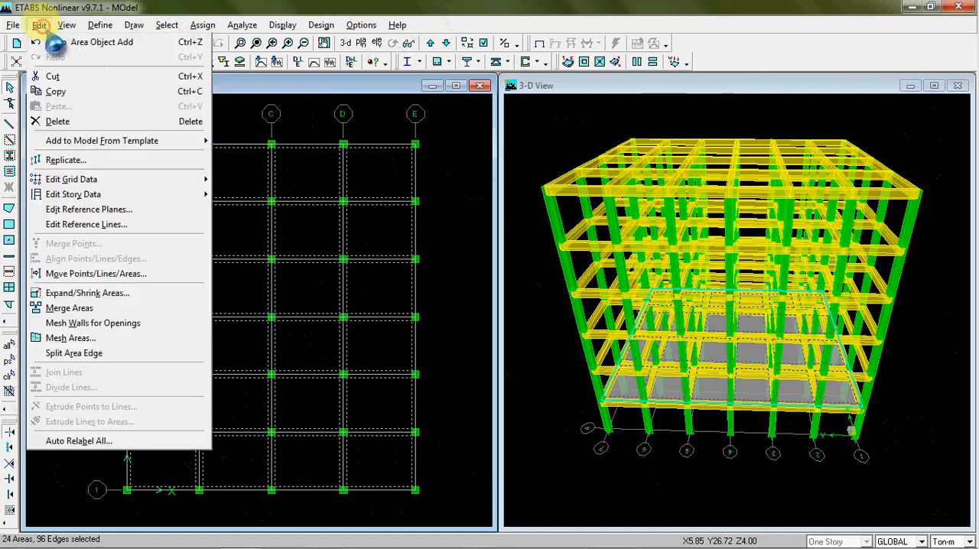
pyautogui.click(87, 158)
pyautogui.click(560, 198)
pyautogui.moveTo(556, 174); pyautogui.dragTo(398, 173)
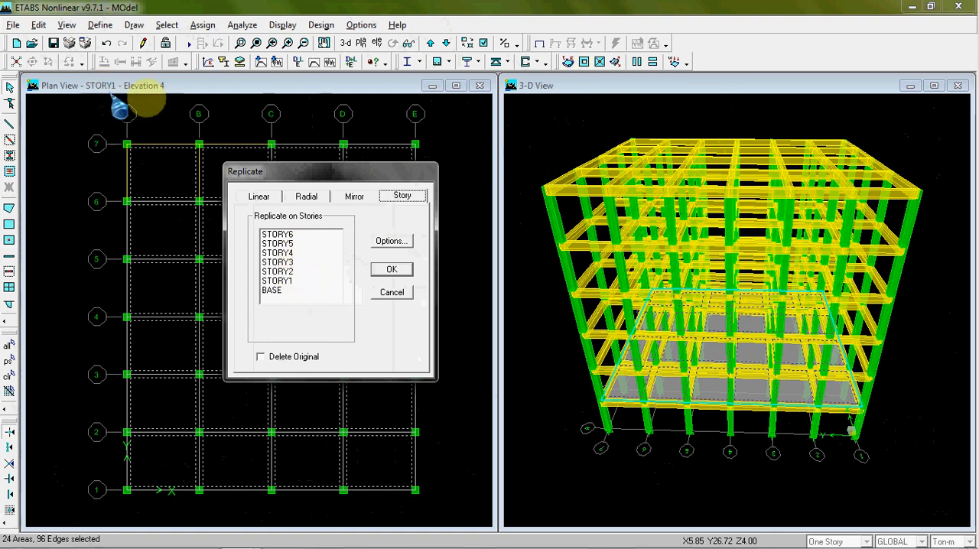
pyautogui.moveTo(302, 174); pyautogui.dragTo(254, 154)
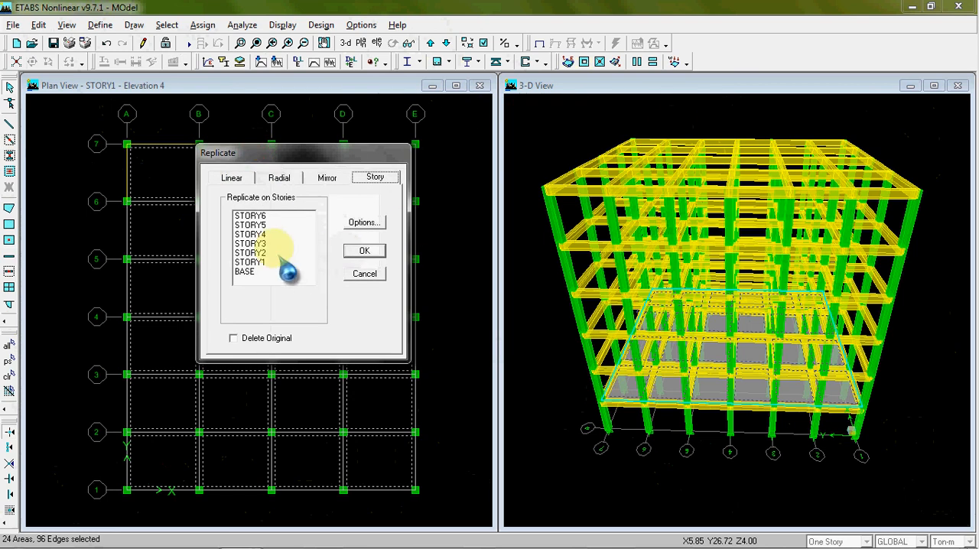
pyautogui.moveTo(275, 253); pyautogui.dragTo(283, 216)
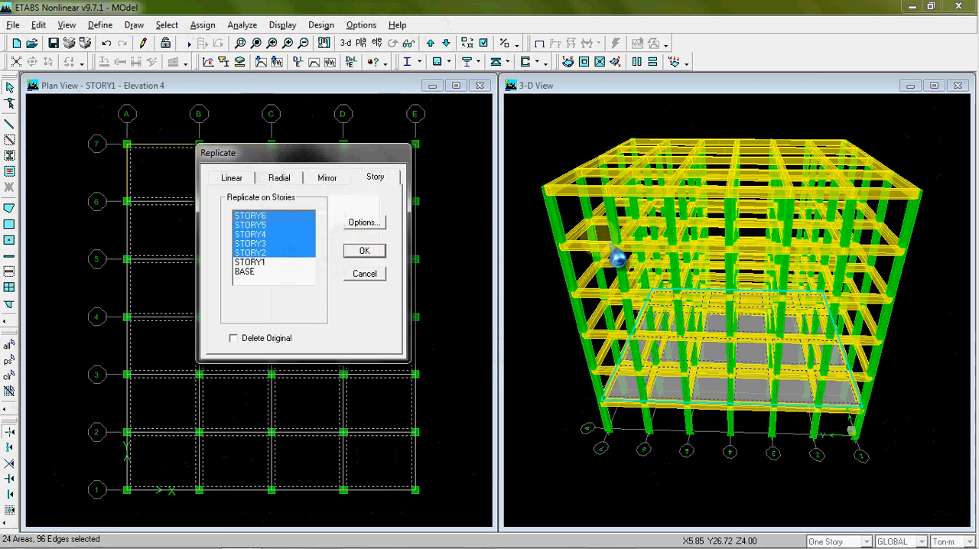
pyautogui.click(365, 252)
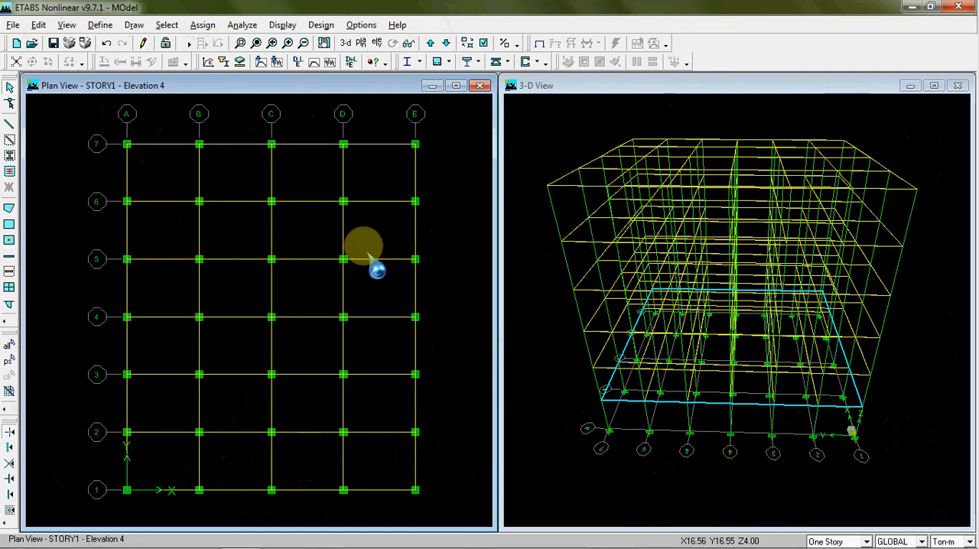
# Inspect the replicated floor slabs on all stories in the extruded 3-D model
pyautogui.click(569, 132)
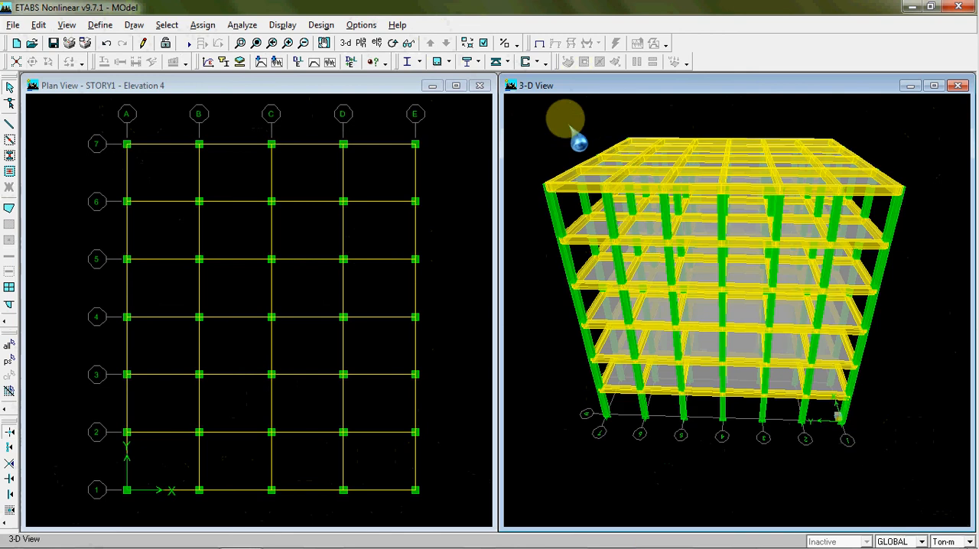
pyautogui.click(393, 43)
pyautogui.moveTo(829, 325); pyautogui.dragTo(712, 317)
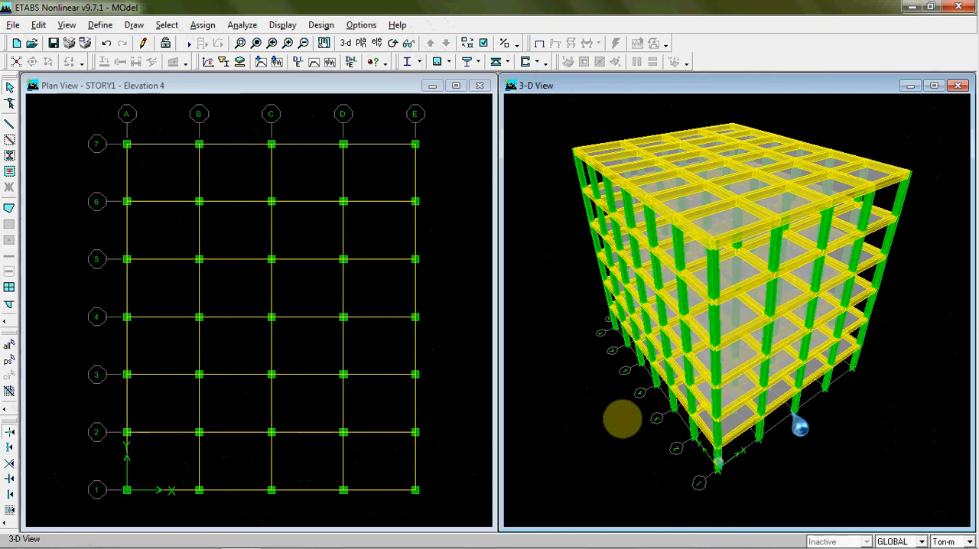
pyautogui.click(484, 317)
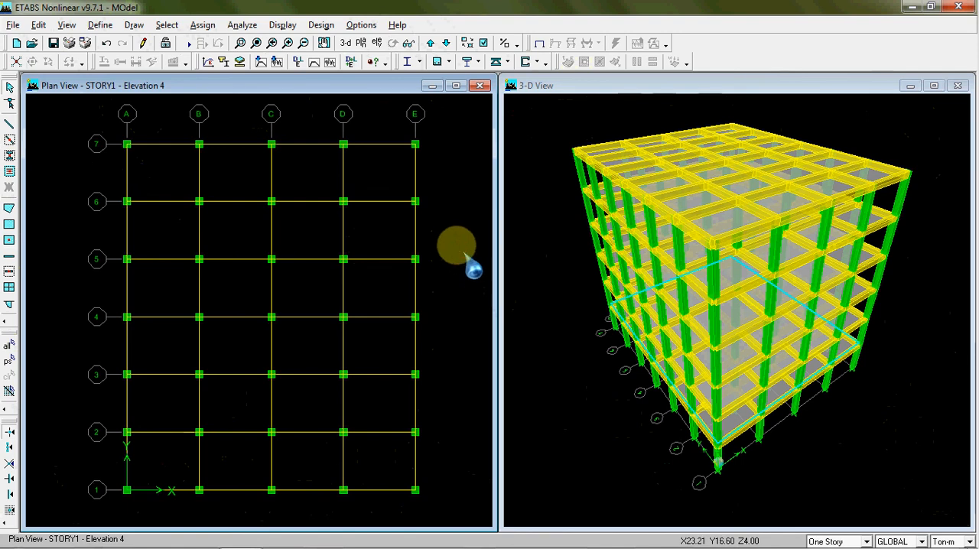
pyautogui.click(537, 168)
pyautogui.click(446, 184)
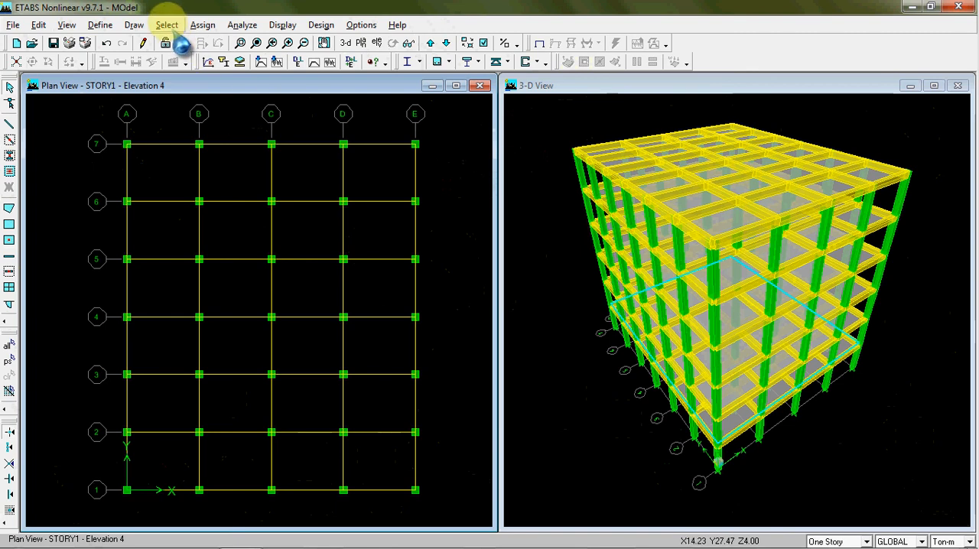
# Select all frame members with the BALOK section as a trial and clear the selection
pyautogui.click(168, 25)
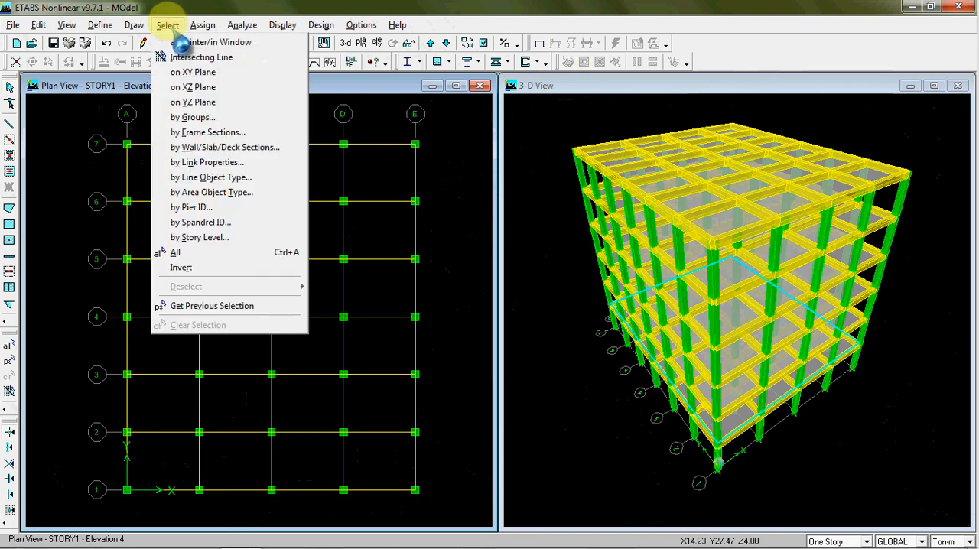
pyautogui.click(210, 132)
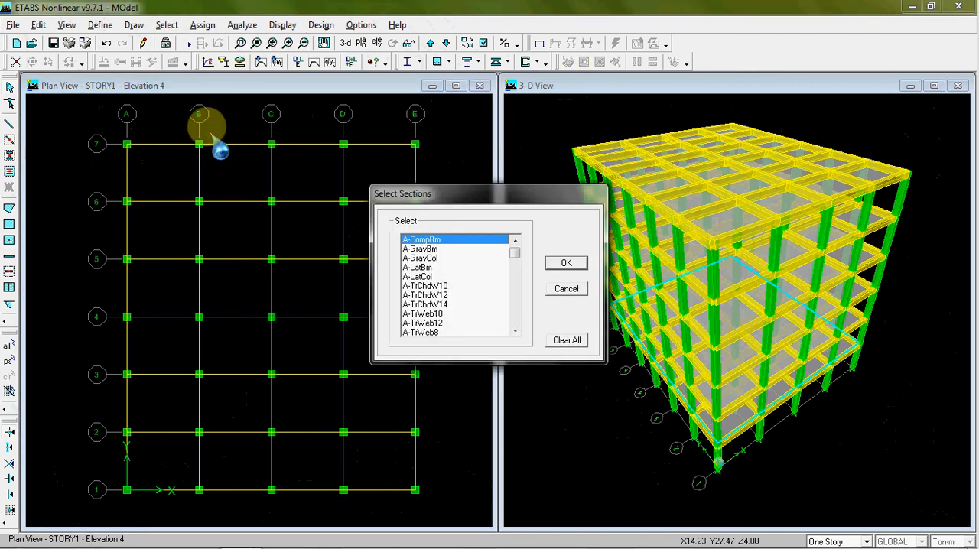
pyautogui.moveTo(473, 193); pyautogui.dragTo(369, 168)
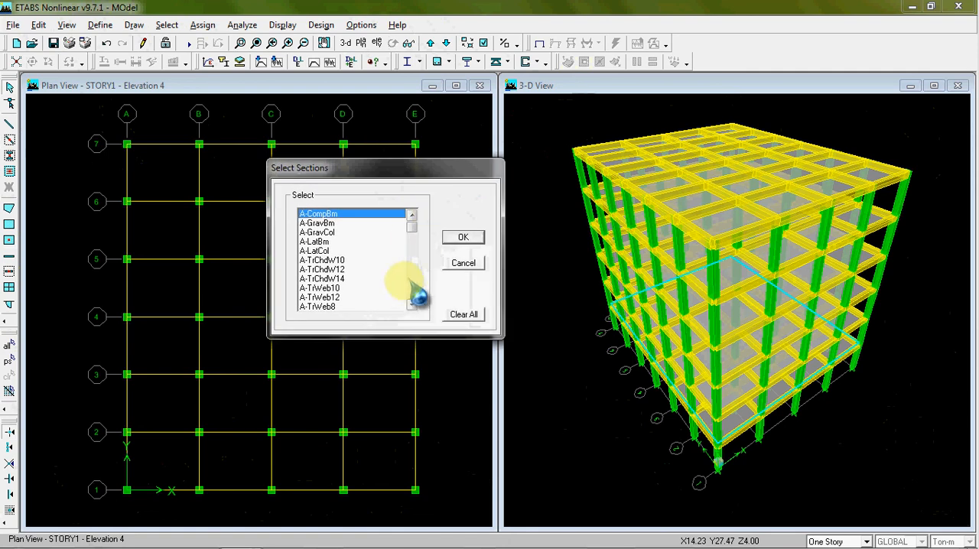
pyautogui.click(413, 305)
pyautogui.click(413, 305)
pyautogui.click(413, 305)
pyautogui.click(413, 305)
pyautogui.click(413, 306)
pyautogui.click(413, 305)
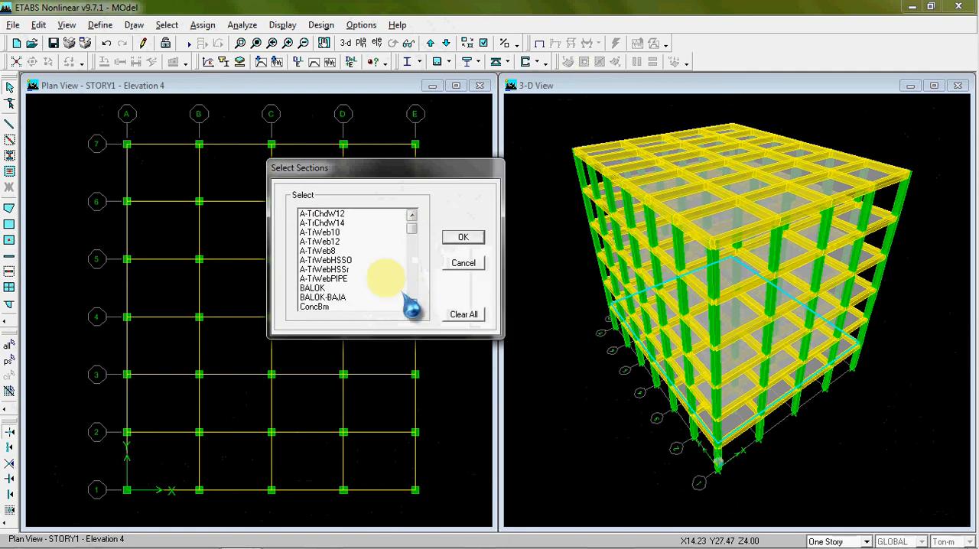
pyautogui.click(355, 288)
pyautogui.click(463, 238)
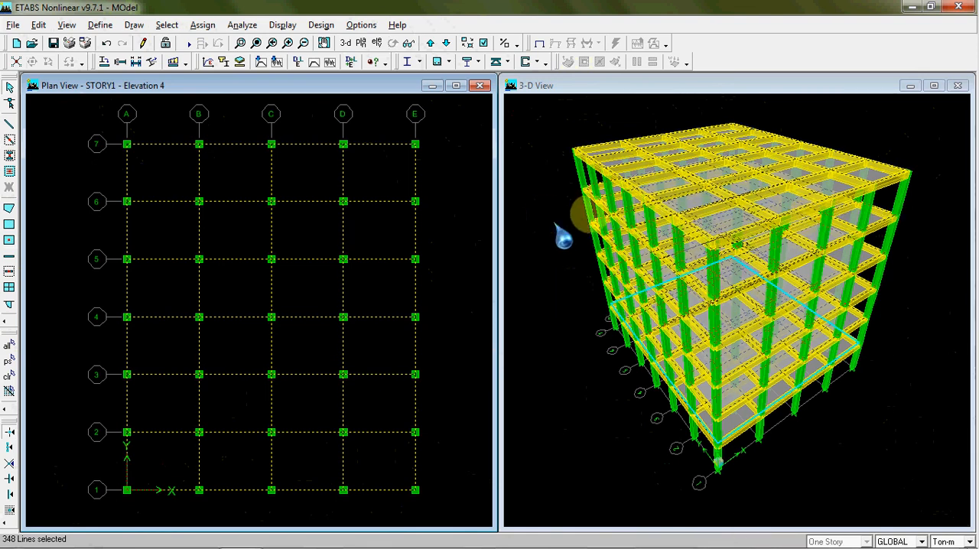
pyautogui.click(8, 376)
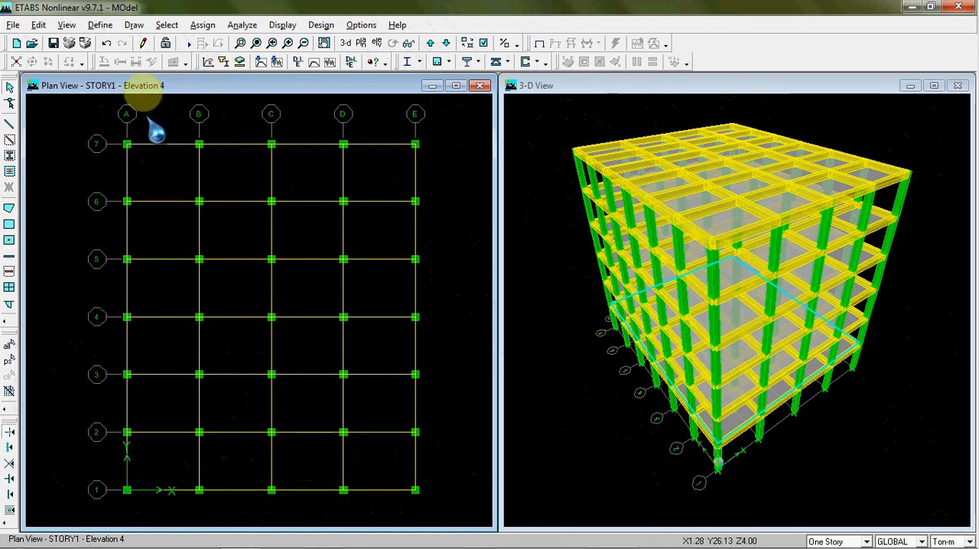
# Select all beams in the model that use the BALOK frame section
pyautogui.click(167, 25)
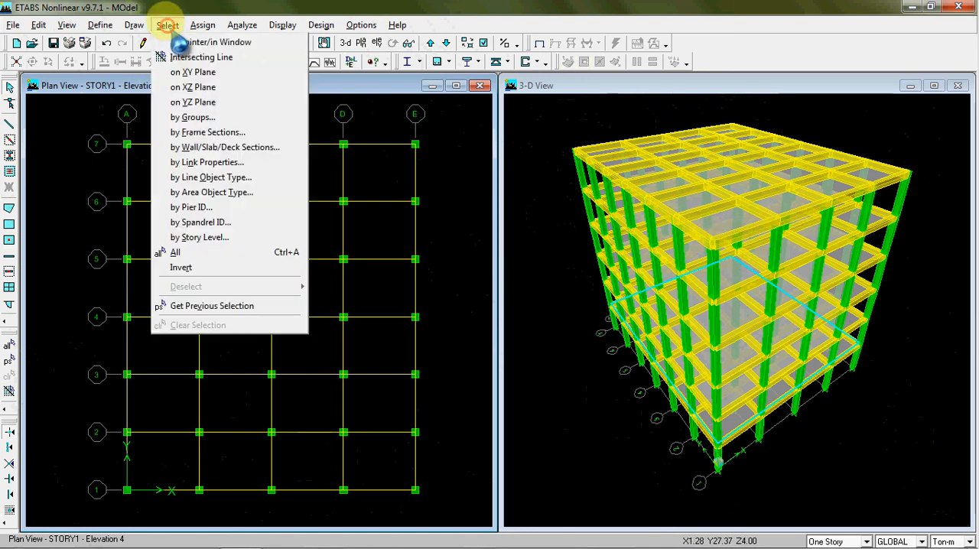
pyautogui.click(208, 132)
pyautogui.click(515, 330)
pyautogui.click(515, 330)
pyautogui.click(515, 331)
pyautogui.click(516, 330)
pyautogui.click(515, 331)
pyautogui.click(515, 331)
pyautogui.click(515, 331)
pyautogui.click(516, 330)
pyautogui.click(516, 330)
pyautogui.click(516, 330)
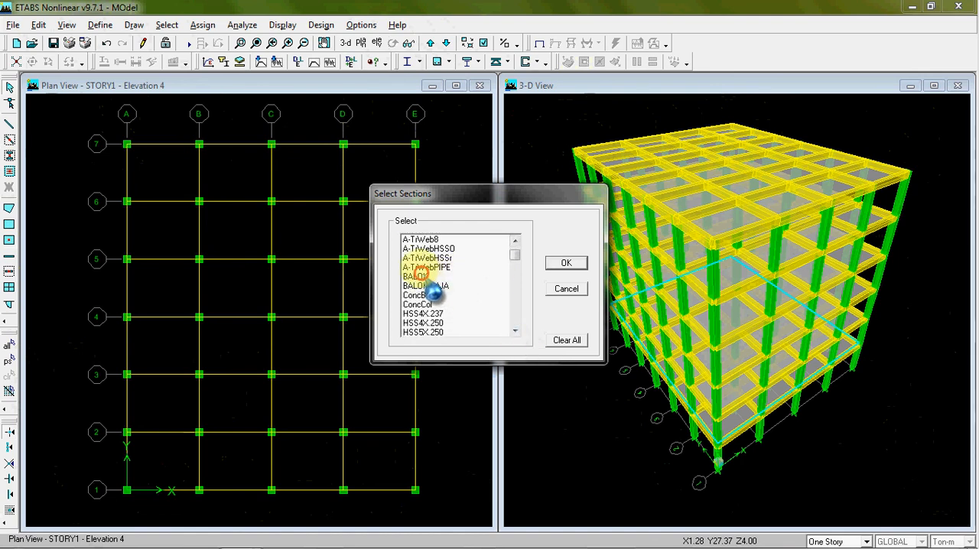
pyautogui.click(566, 262)
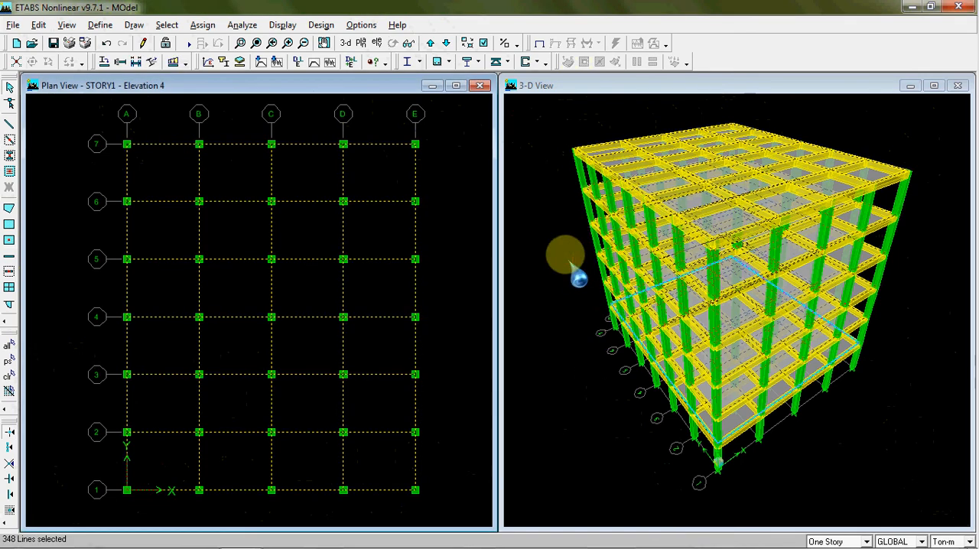
# Assign the BALOK-BAJA frame section to the selected beams and refresh the extruded 3-D model
pyautogui.click(205, 28)
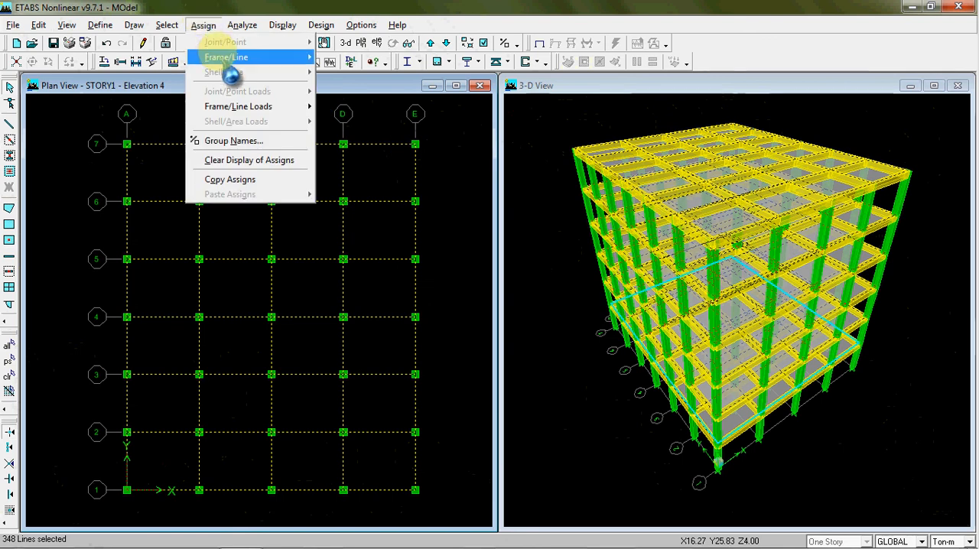
pyautogui.click(225, 57)
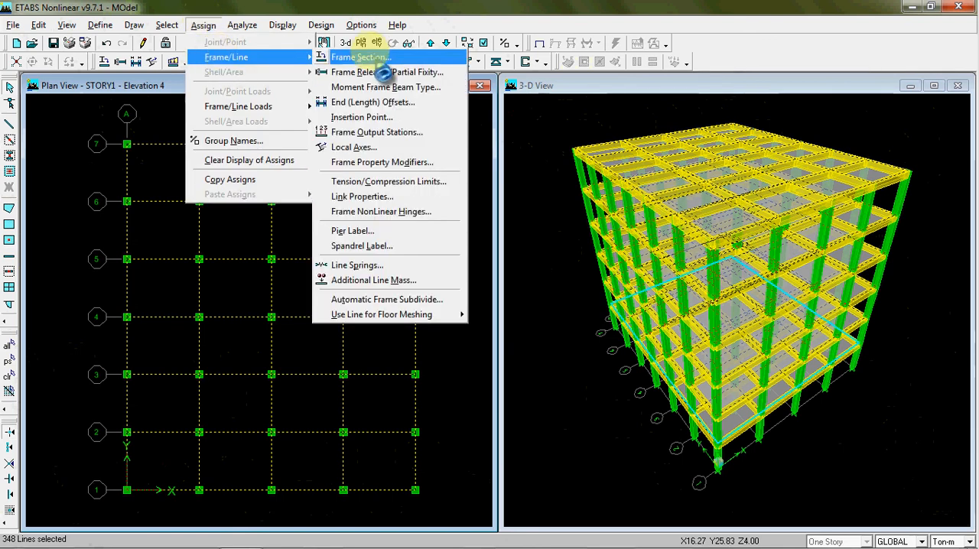
pyautogui.click(374, 61)
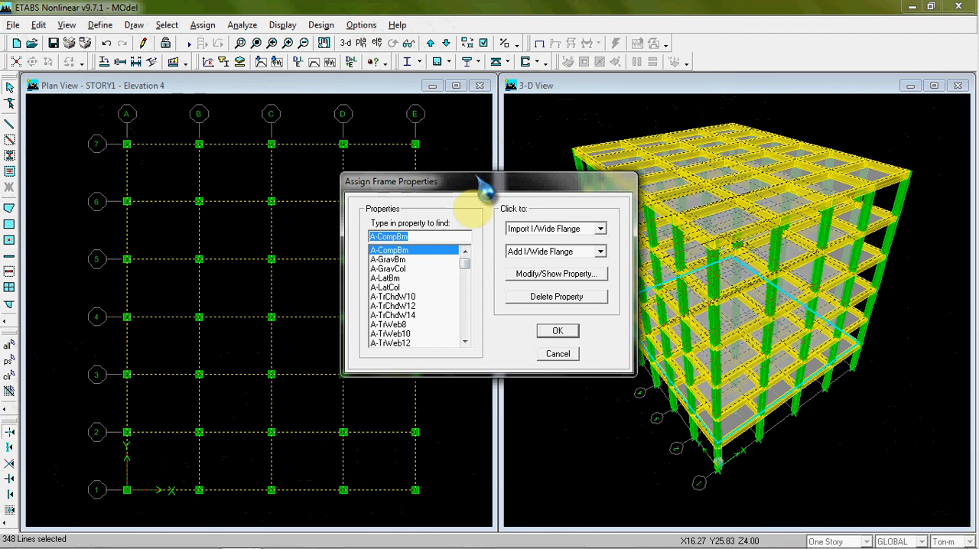
pyautogui.click(464, 340)
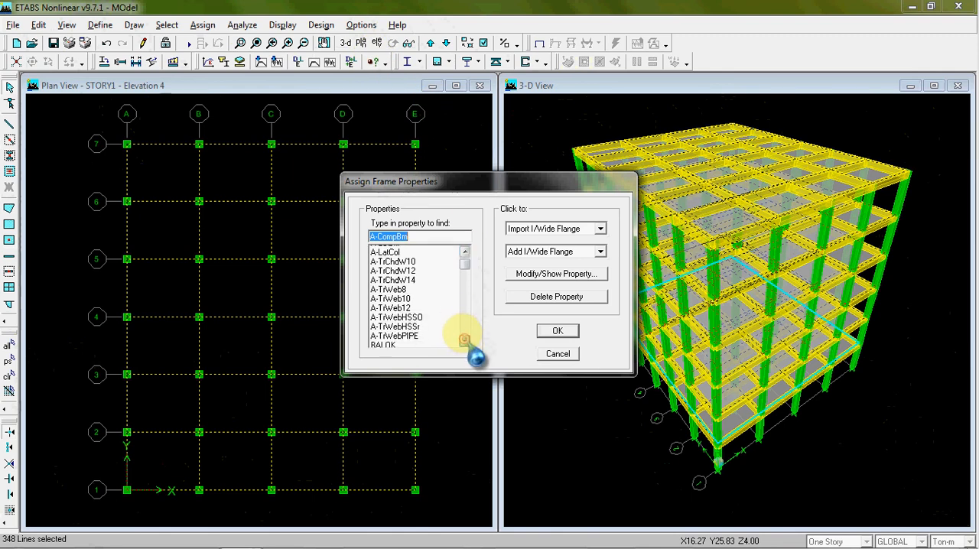
pyautogui.click(413, 278)
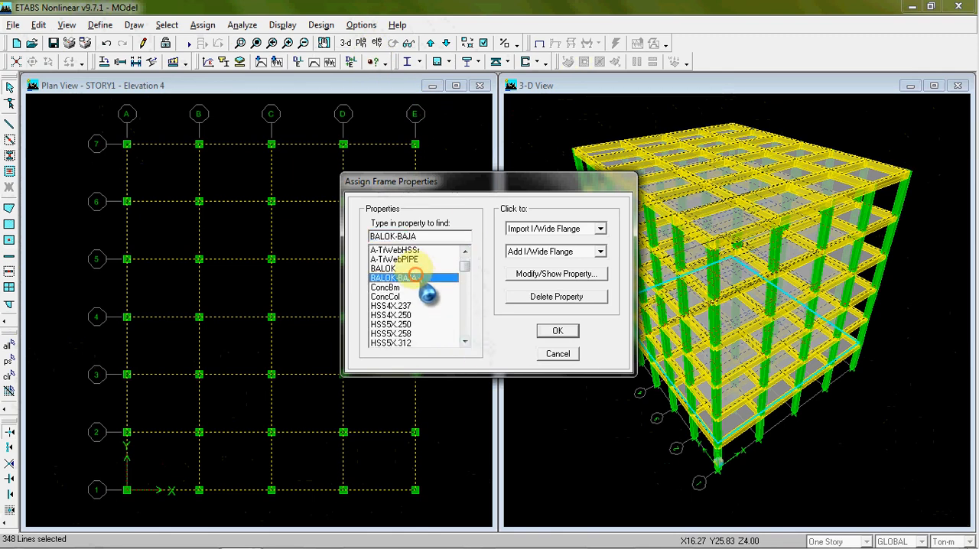
pyautogui.moveTo(556, 181); pyautogui.dragTo(369, 143)
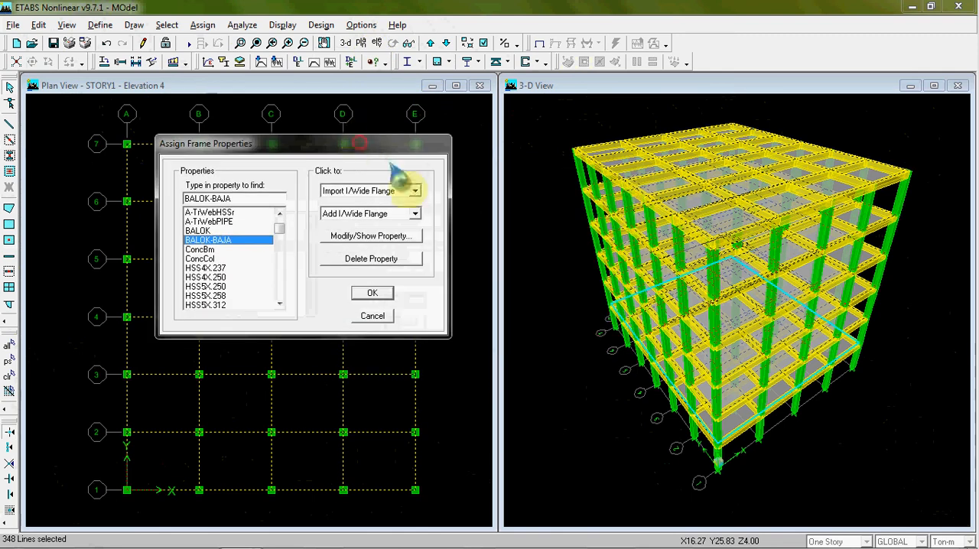
pyautogui.click(371, 293)
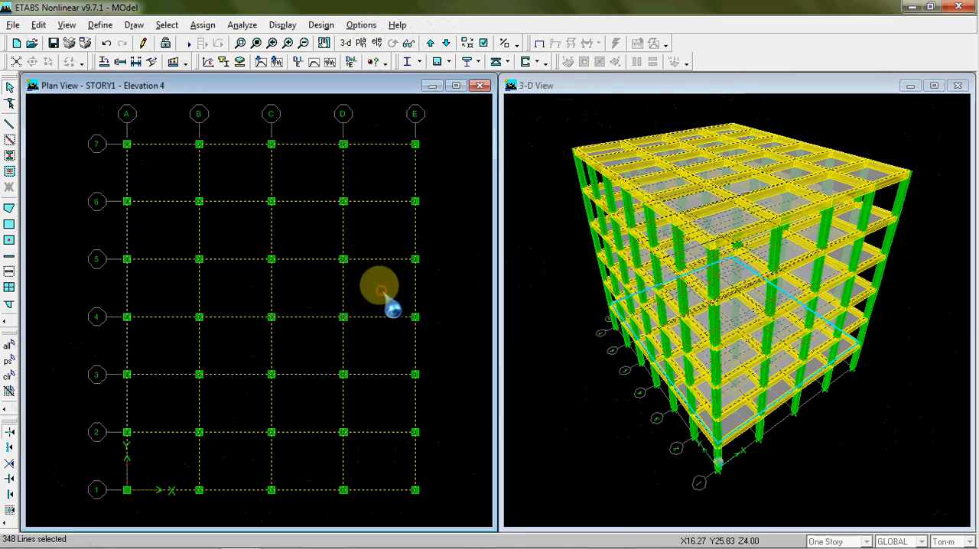
pyautogui.click(556, 249)
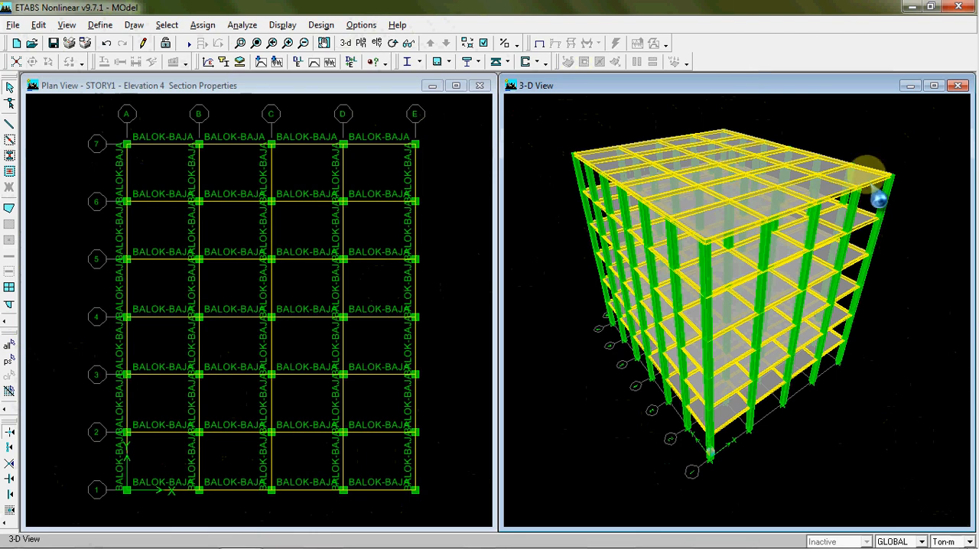
# Clear the section-name labels displayed on the beams in the STORY1 plan
pyautogui.click(462, 170)
pyautogui.click(455, 169)
pyautogui.scroll(-1, 454, 173)
pyautogui.moveTo(464, 194); pyautogui.dragTo(409, 205, button='middle')
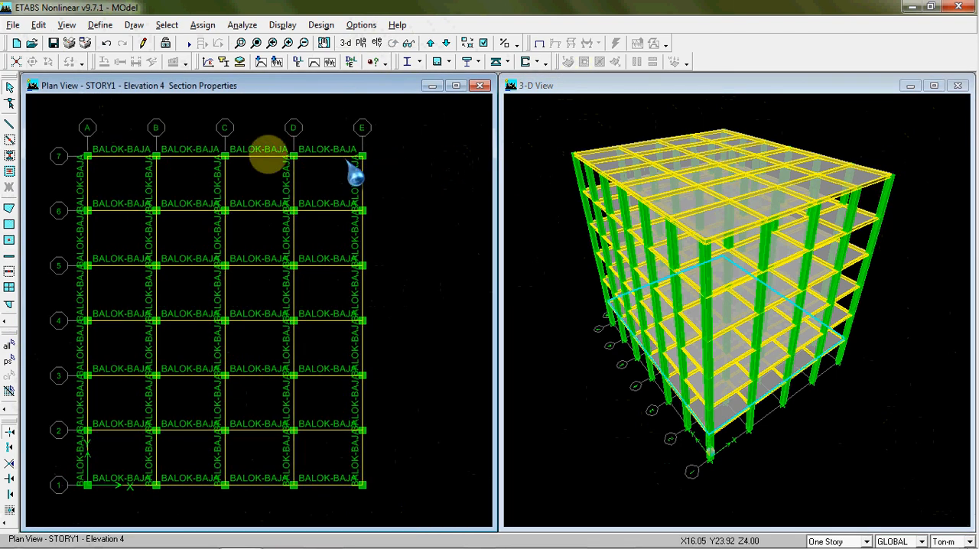
pyautogui.click(203, 25)
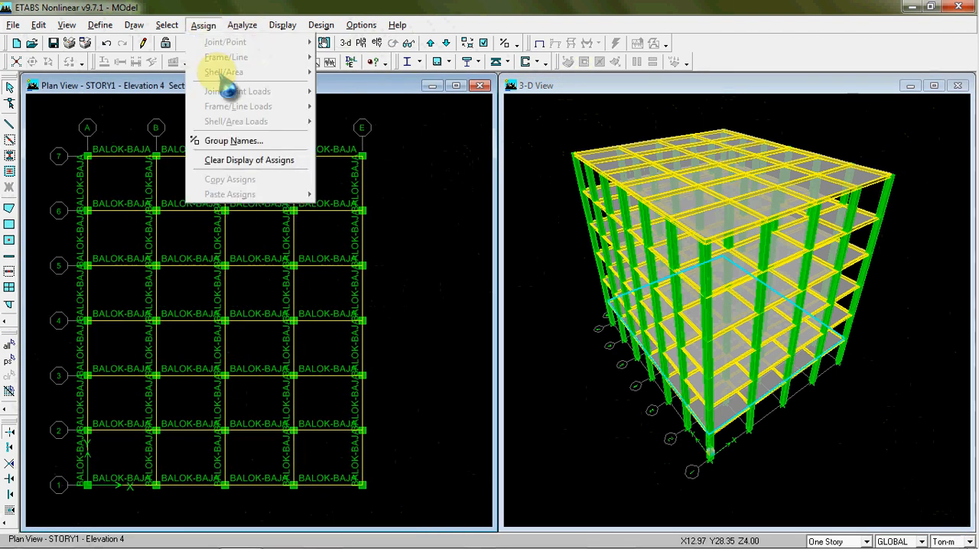
pyautogui.click(243, 161)
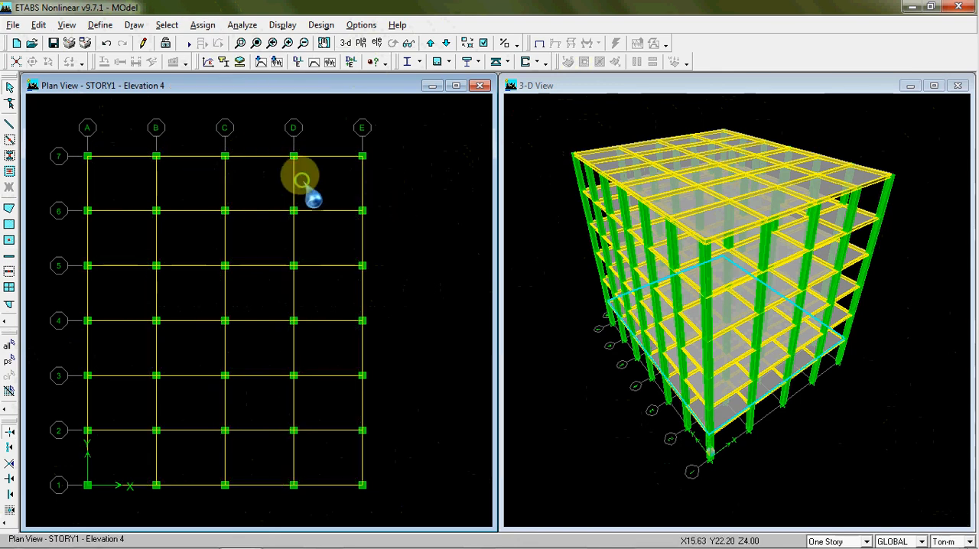
pyautogui.moveTo(298, 175); pyautogui.dragTo(329, 169, button='middle')
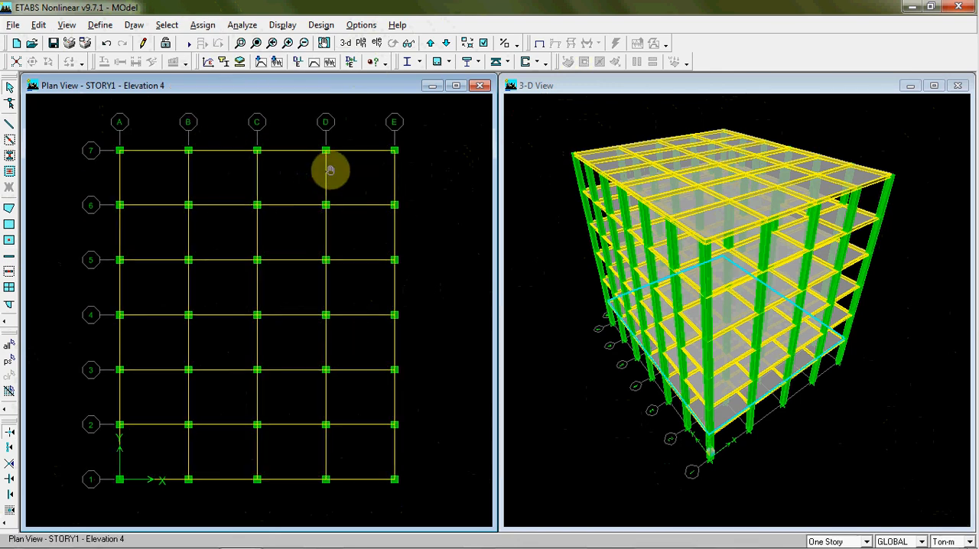
pyautogui.click(524, 126)
pyautogui.click(481, 134)
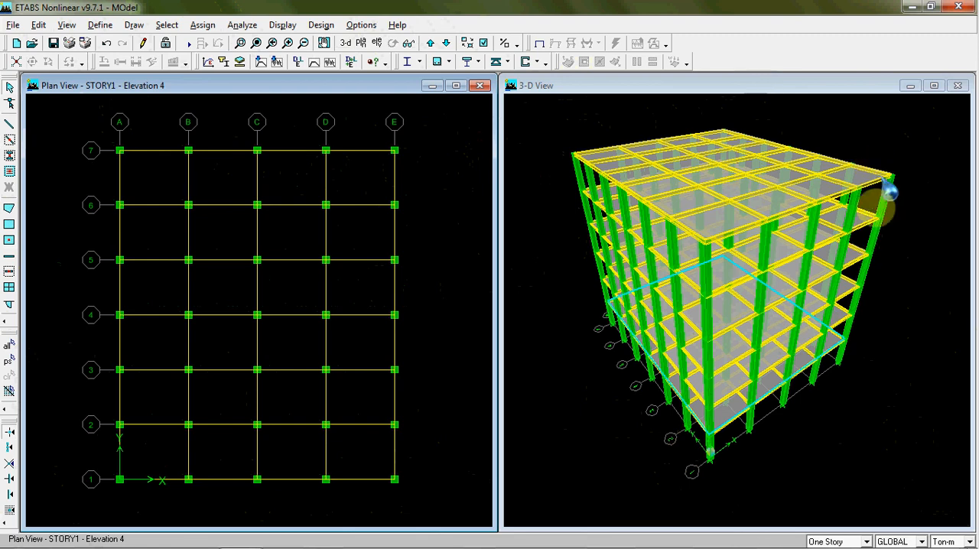
# Select all columns in the model that use the KOLOM frame section
pyautogui.click(166, 25)
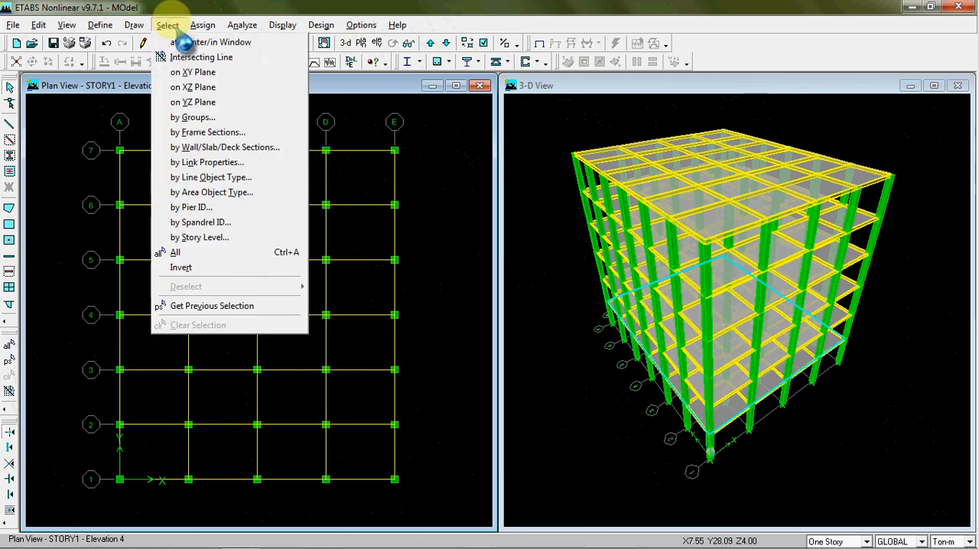
pyautogui.click(211, 132)
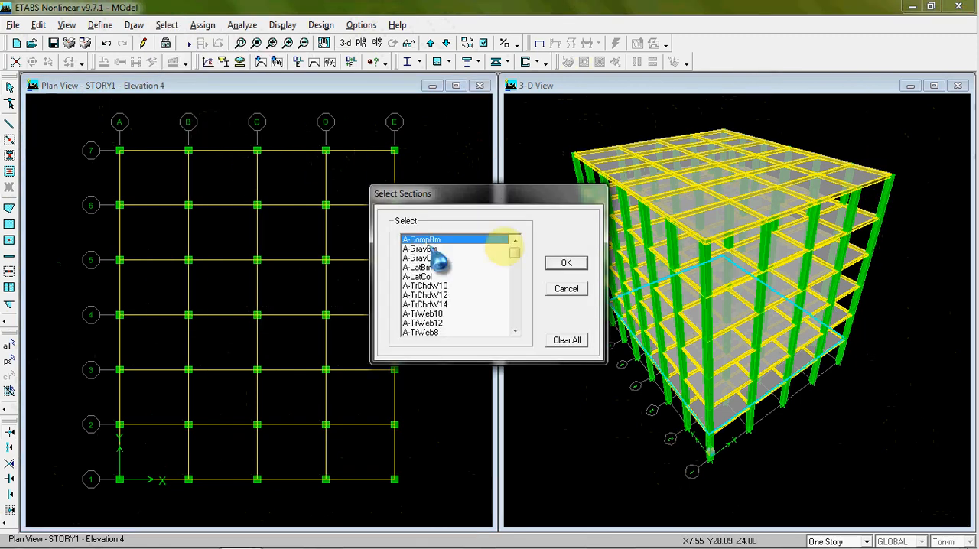
pyautogui.click(514, 330)
pyautogui.click(515, 331)
pyautogui.click(514, 331)
pyautogui.click(515, 331)
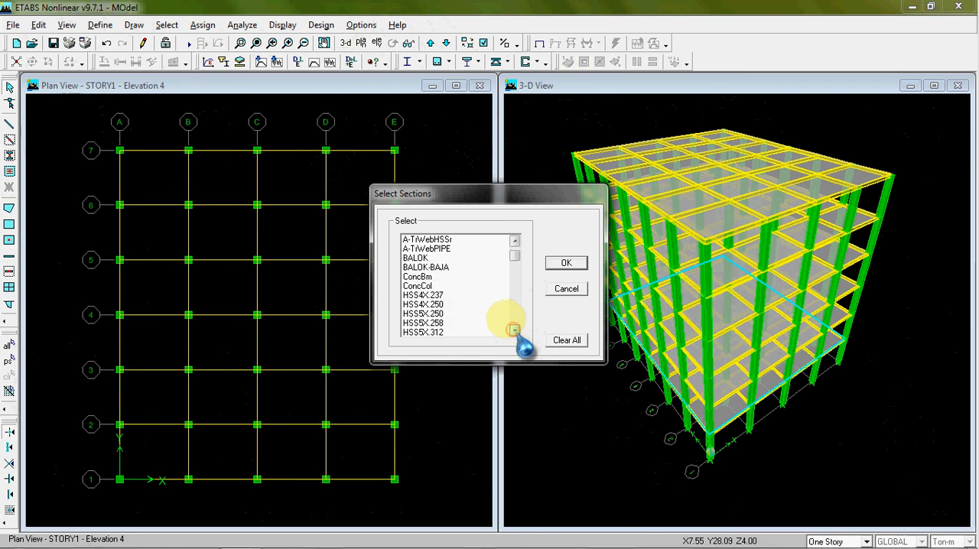
pyautogui.moveTo(515, 256)
pyautogui.mouseDown()
pyautogui.moveTo(515, 264)
pyautogui.moveTo(517, 255)
pyautogui.mouseUp()
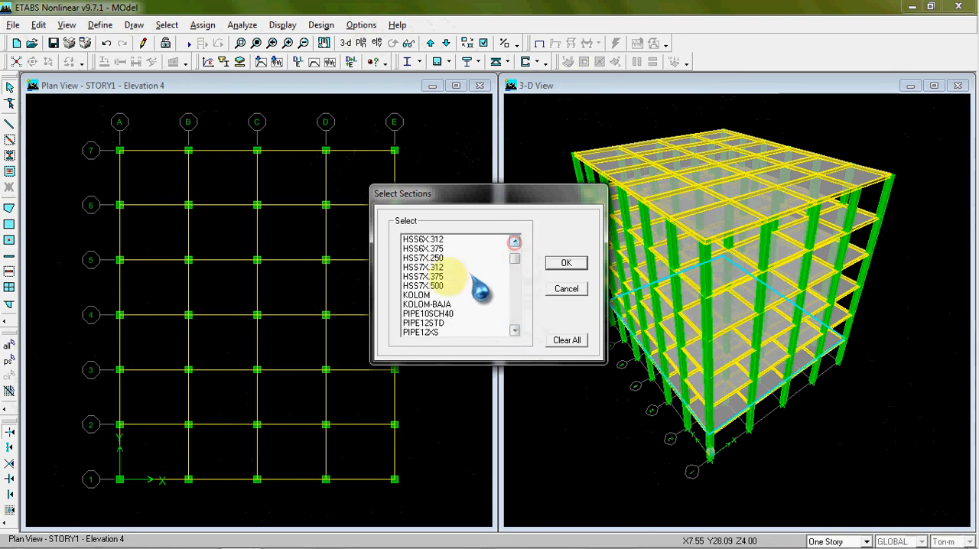
pyautogui.click(436, 296)
pyautogui.click(567, 264)
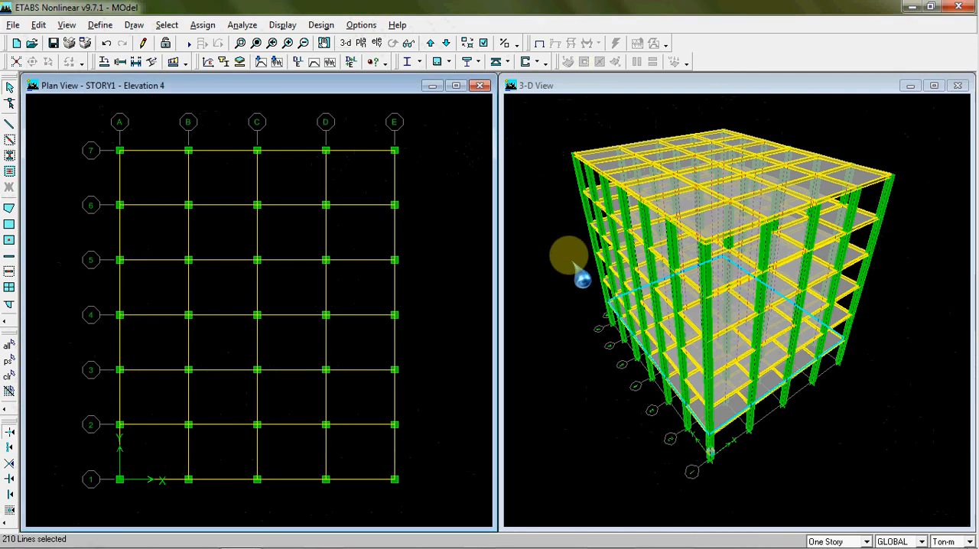
# Assign the KOLOM-BAJA frame section to the selected columns and refresh the extruded 3-D model
pyautogui.click(203, 25)
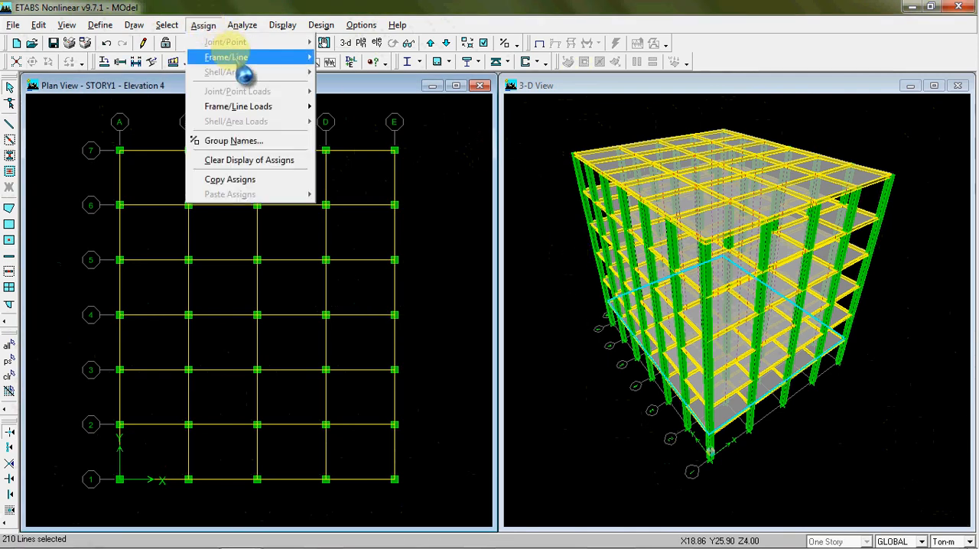
pyautogui.moveTo(221, 57)
pyautogui.click(359, 57)
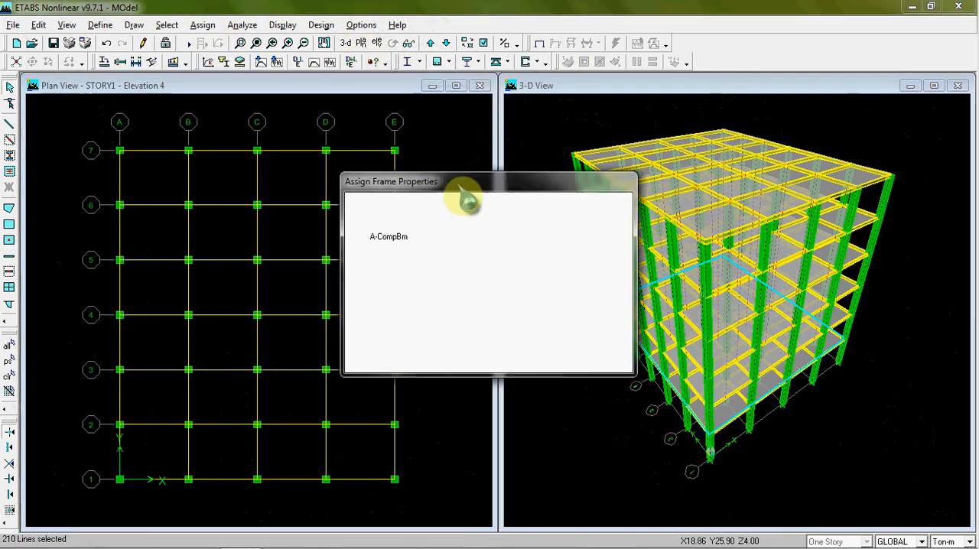
pyautogui.click(465, 341)
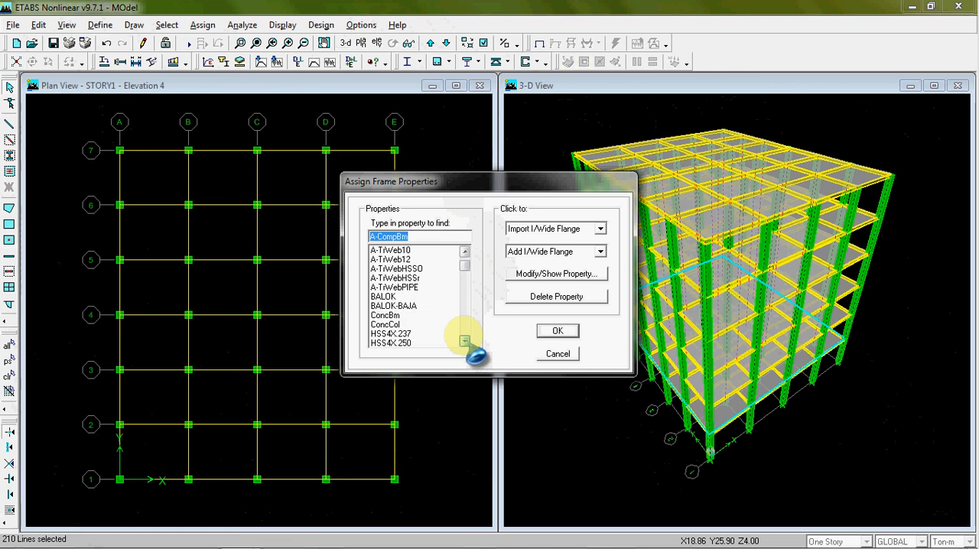
pyautogui.moveTo(465, 267); pyautogui.dragTo(464, 275)
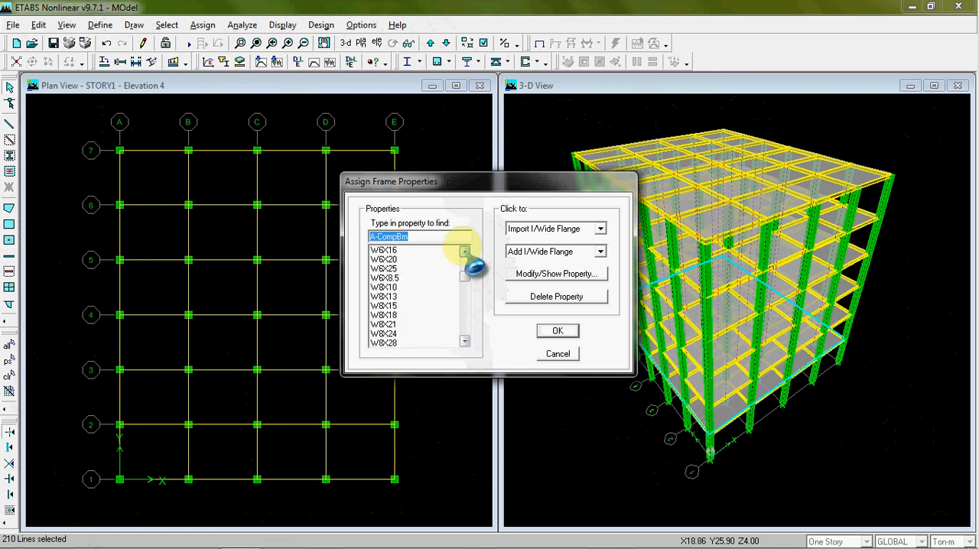
pyautogui.click(464, 251)
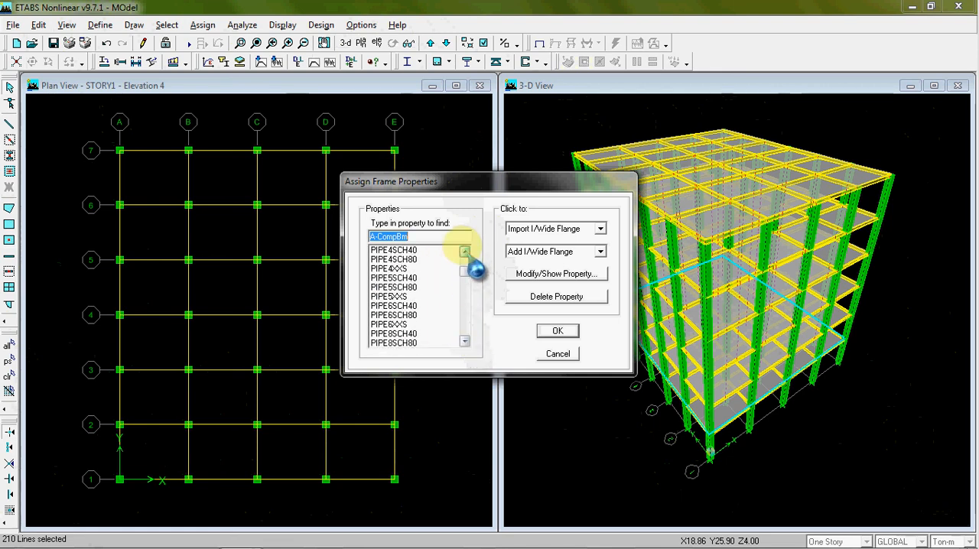
pyautogui.moveTo(505, 182); pyautogui.dragTo(351, 169)
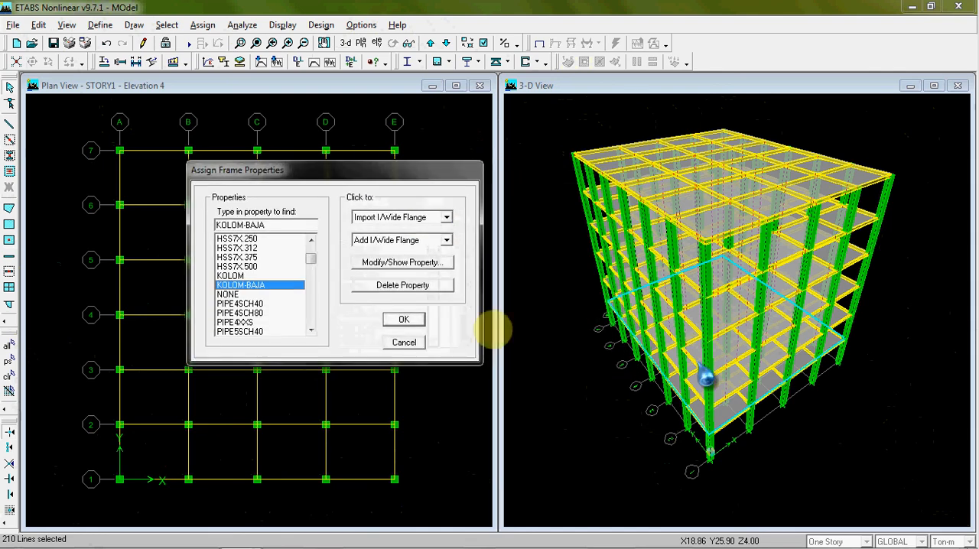
pyautogui.click(403, 319)
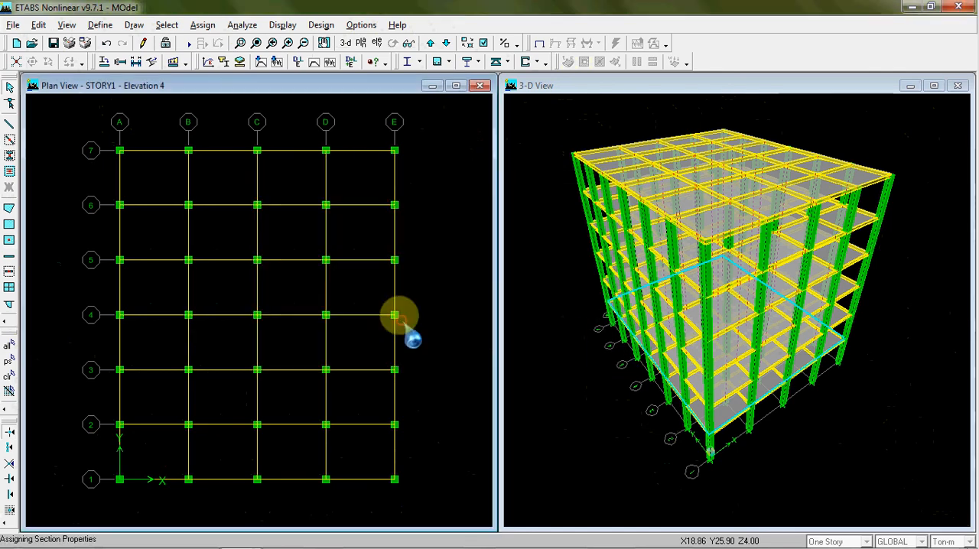
pyautogui.click(545, 282)
pyautogui.click(557, 284)
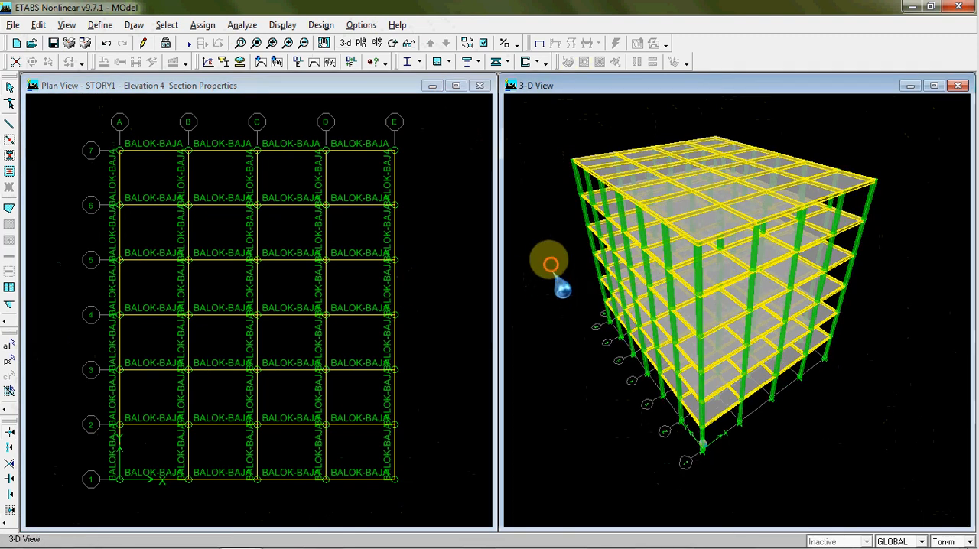
# Clear the display of section assignments from the STORY1 plan view
pyautogui.click(459, 258)
pyautogui.click(200, 26)
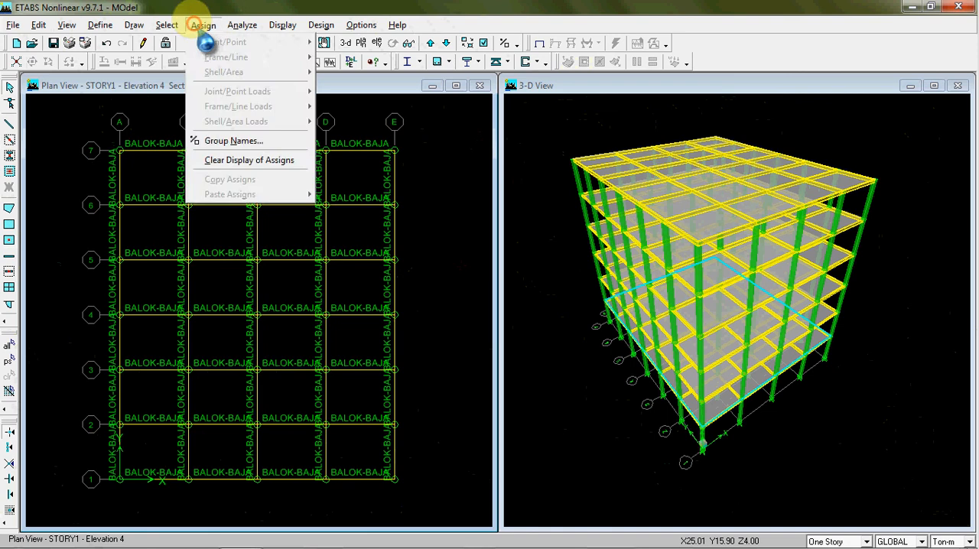
pyautogui.click(249, 160)
pyautogui.moveTo(522, 249); pyautogui.dragTo(551, 256)
pyautogui.click(452, 285)
pyautogui.click(531, 304)
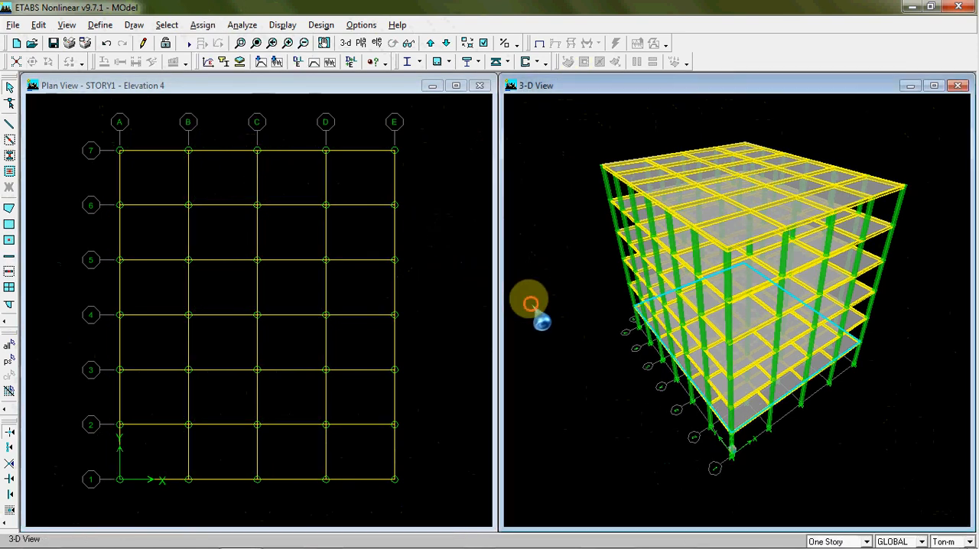
pyautogui.click(450, 296)
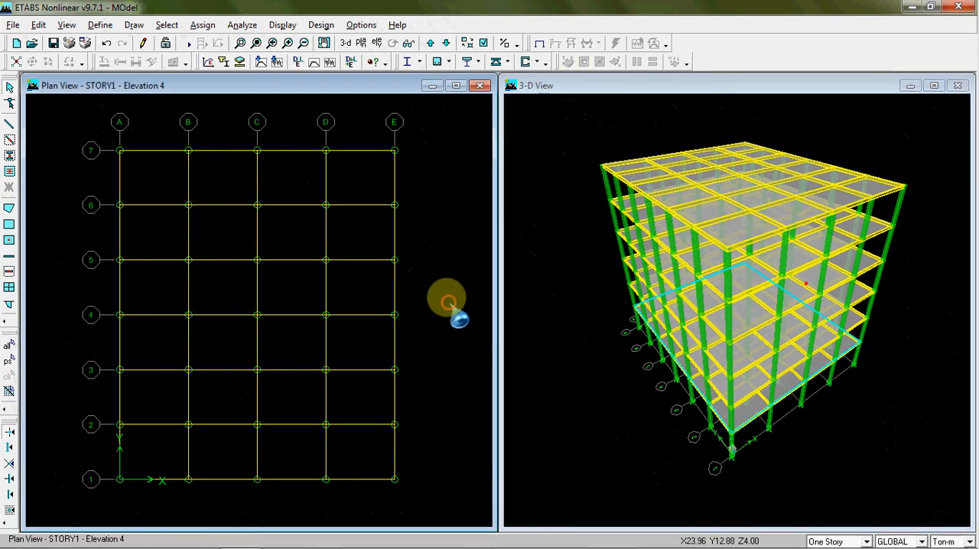
pyautogui.click(564, 243)
pyautogui.click(447, 238)
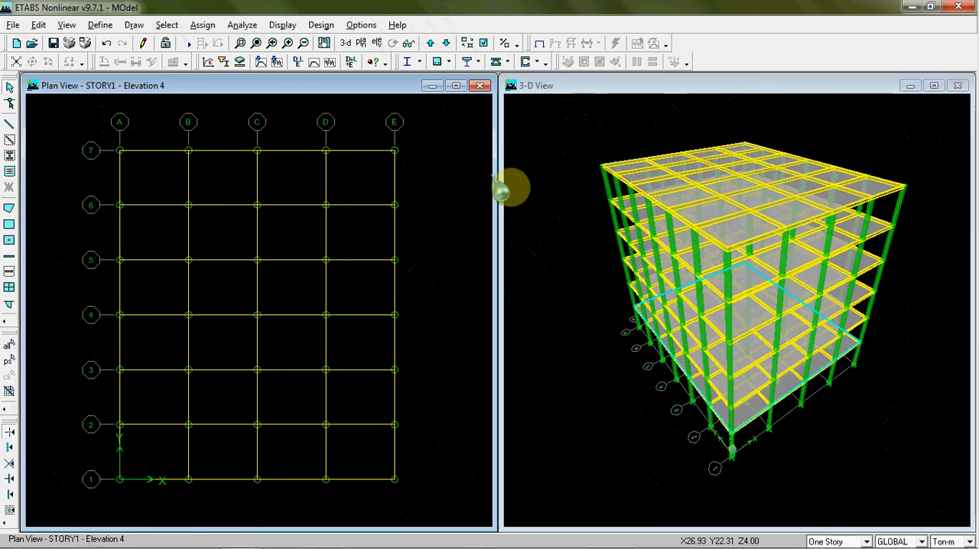
pyautogui.click(530, 203)
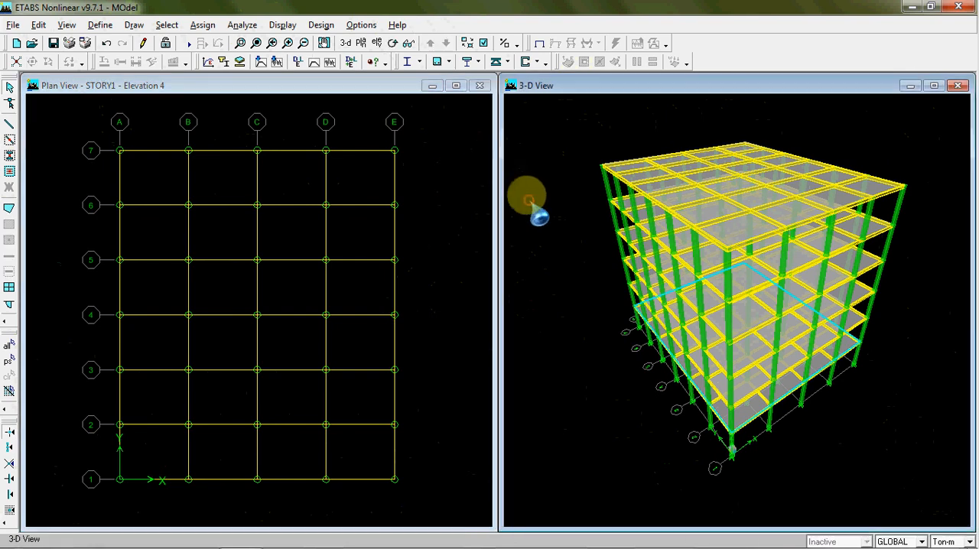
pyautogui.click(463, 209)
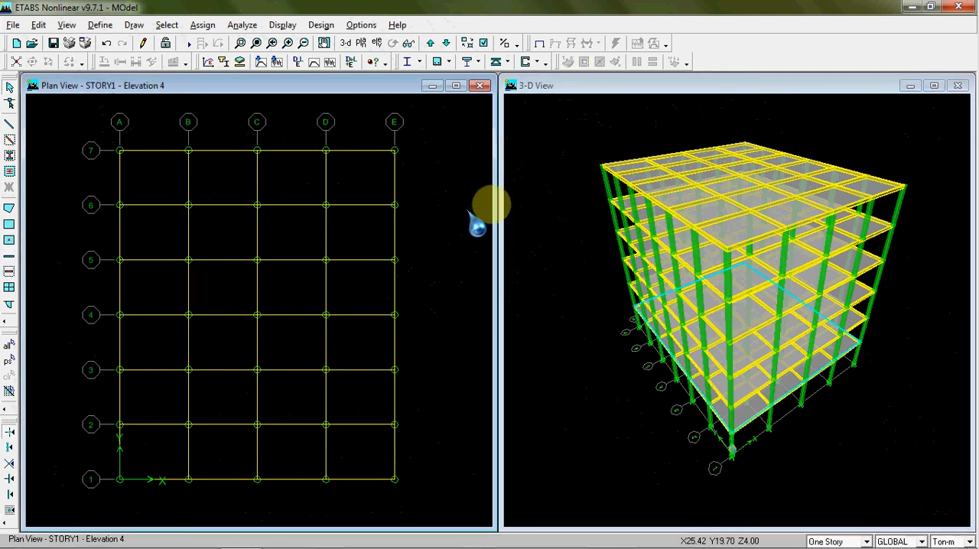
pyautogui.click(535, 245)
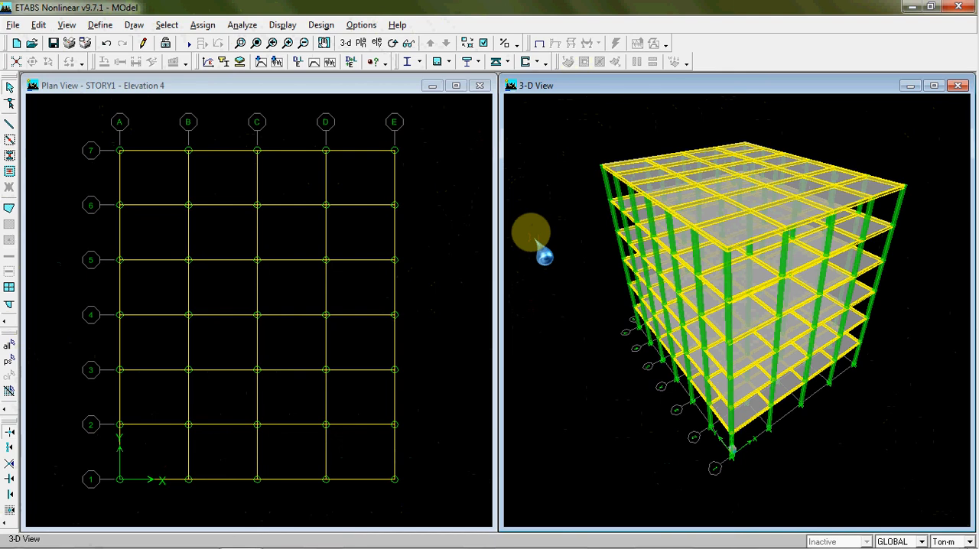
pyautogui.click(458, 236)
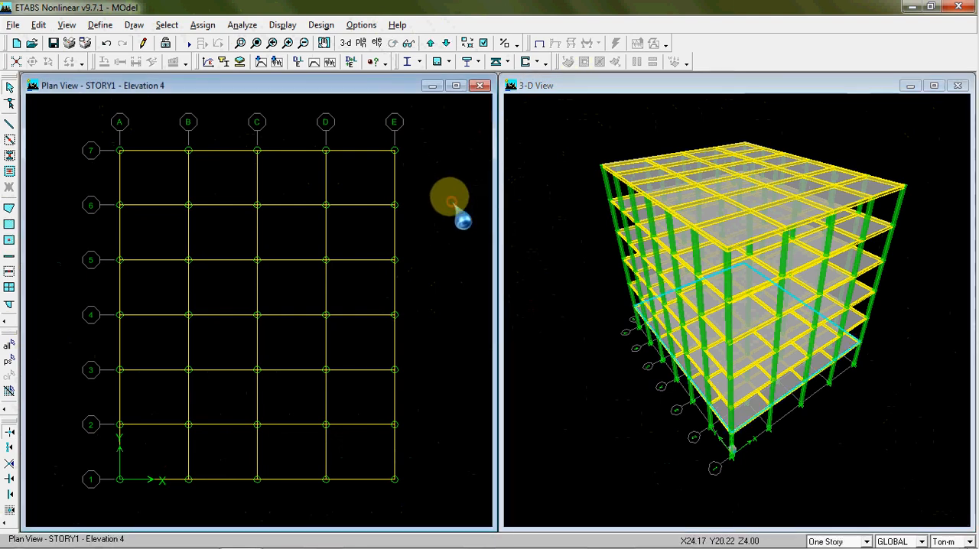
pyautogui.moveTo(616, 360)
pyautogui.mouseDown(button='middle')
pyautogui.moveTo(602, 319)
pyautogui.moveTo(610, 361)
pyautogui.mouseUp(button='middle')
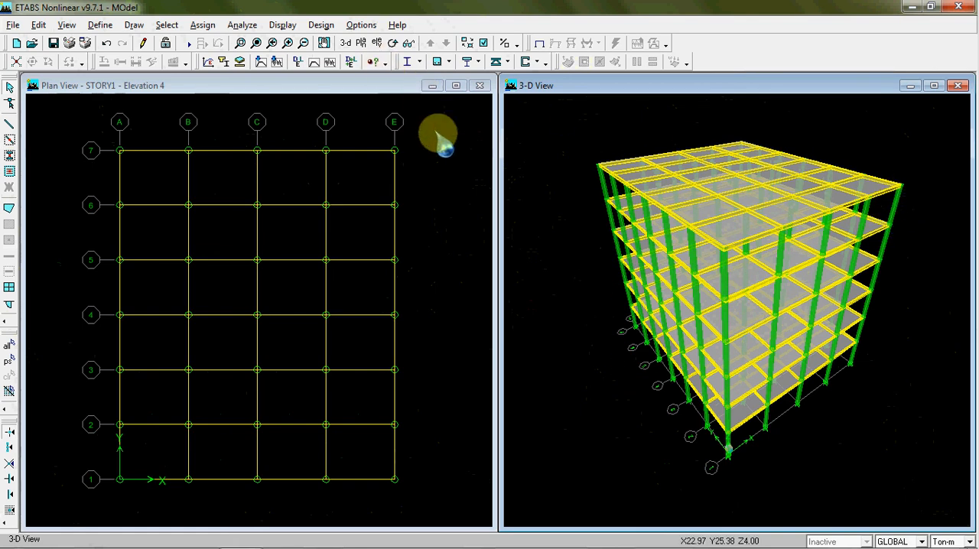
# Isolate a single corner edge beam on the top story in the 3-D view, hiding all other objects
pyautogui.click(243, 45)
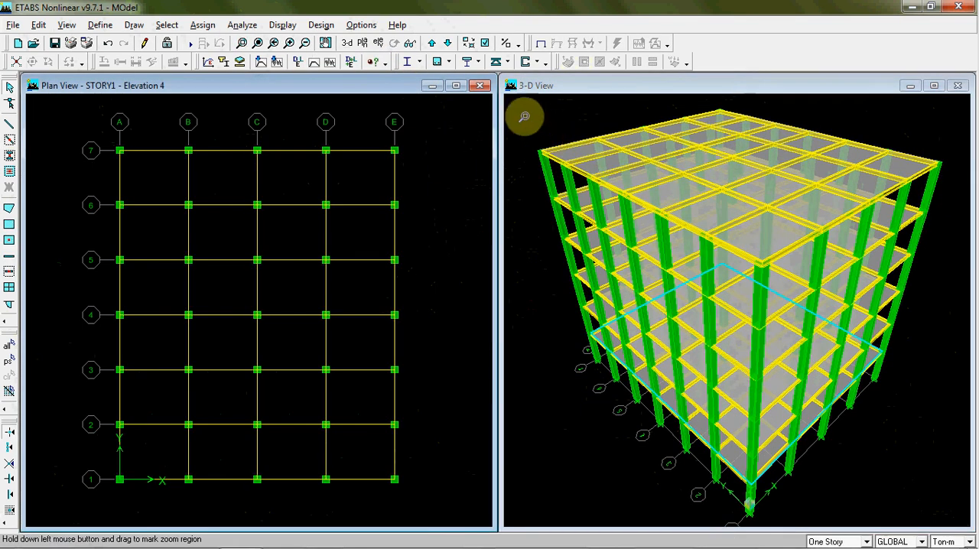
pyautogui.moveTo(579, 109); pyautogui.dragTo(612, 172)
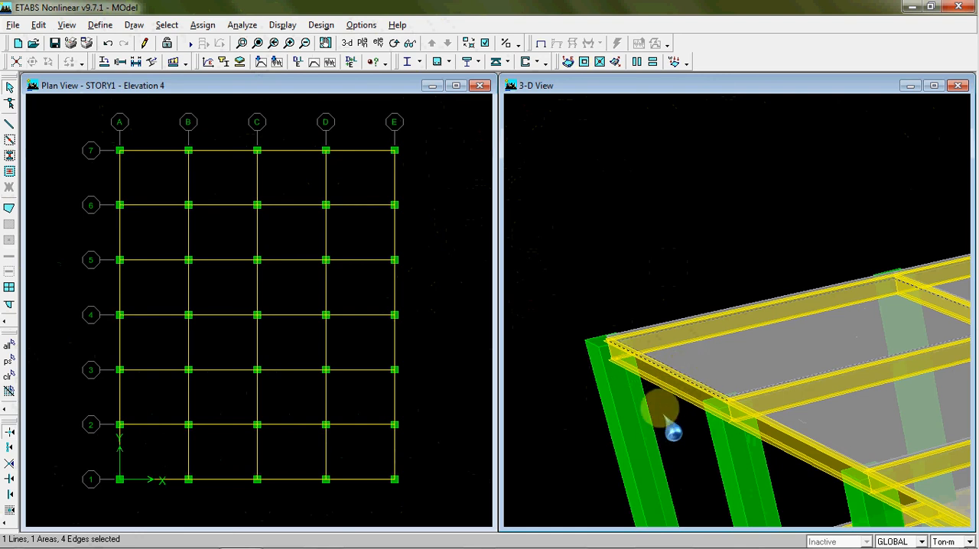
pyautogui.rightClick(645, 184)
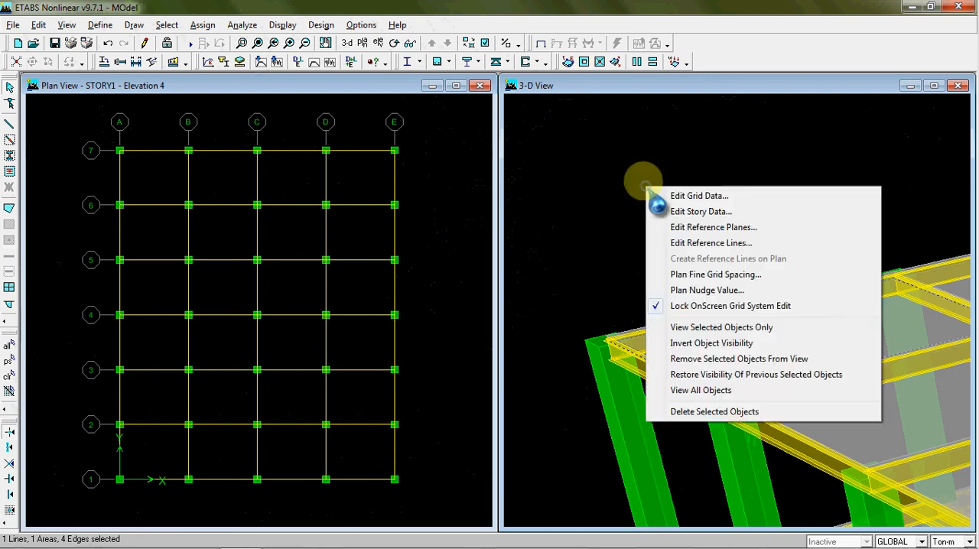
pyautogui.click(698, 327)
pyautogui.moveTo(691, 258); pyautogui.dragTo(689, 354)
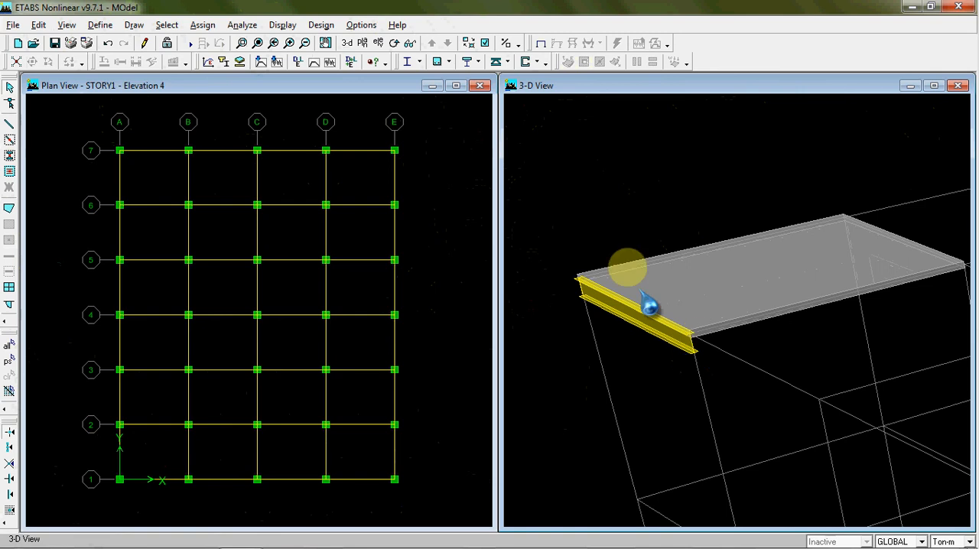
pyautogui.moveTo(561, 262); pyautogui.dragTo(726, 383)
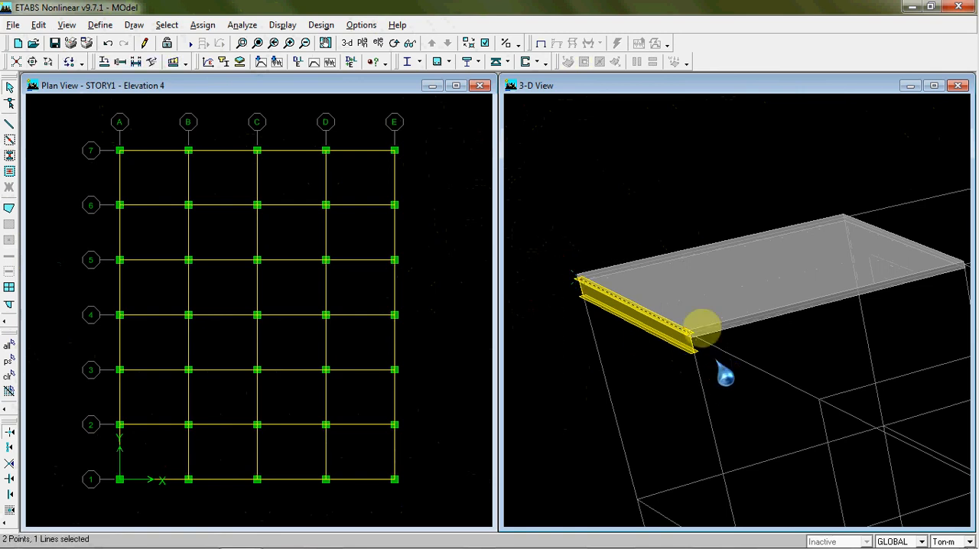
pyautogui.rightClick(635, 199)
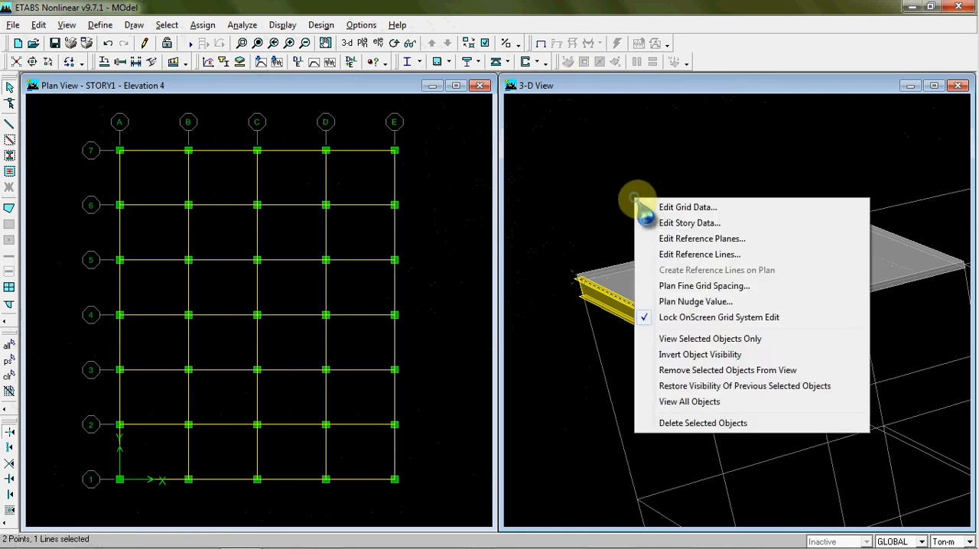
pyautogui.click(709, 340)
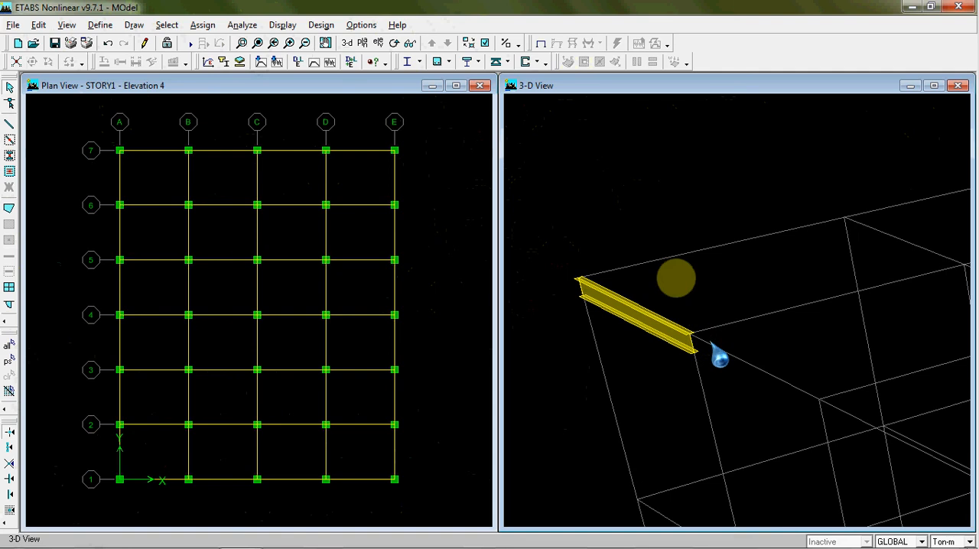
# Examine the isolated beam's extruded I-shaped section and its orientation up close in the 3-D view
pyautogui.moveTo(696, 296); pyautogui.dragTo(716, 207, button='middle')
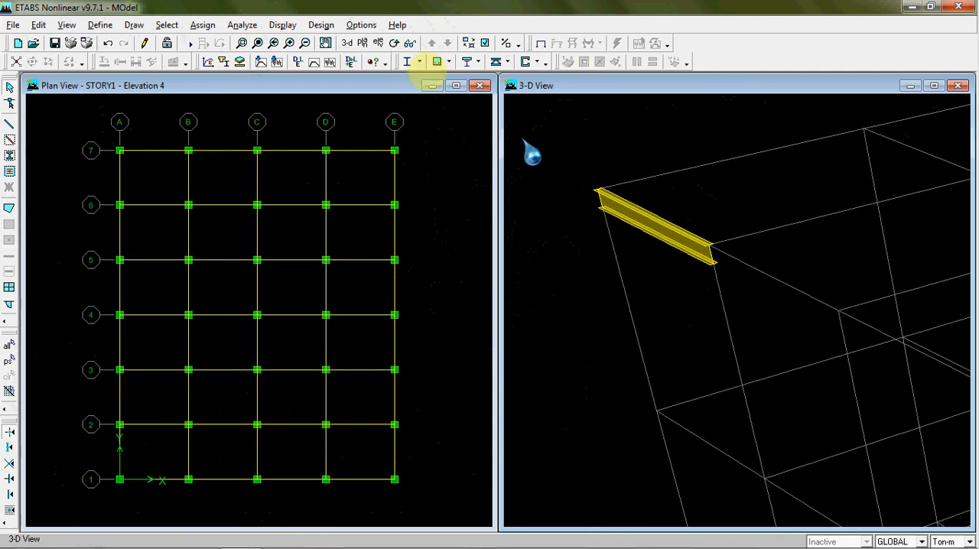
pyautogui.moveTo(742, 408); pyautogui.dragTo(734, 367)
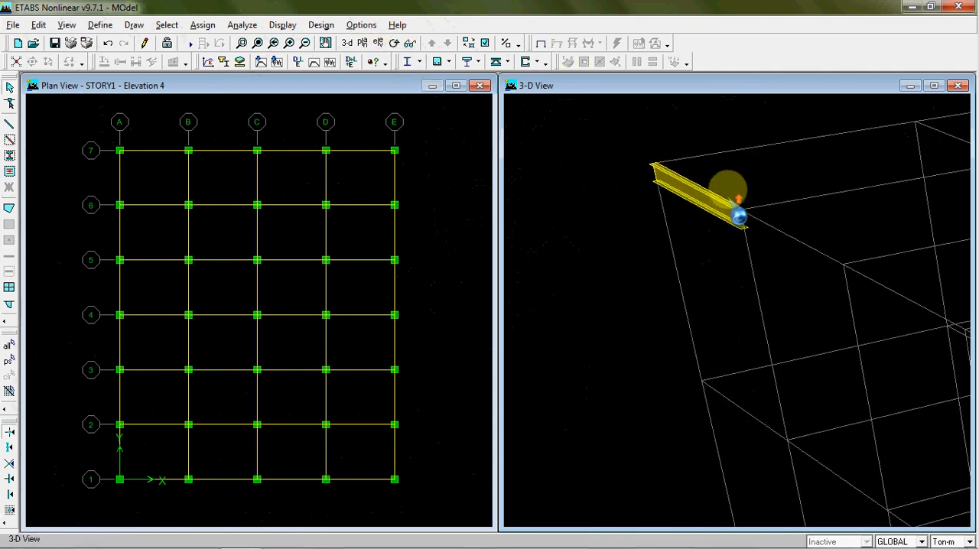
pyautogui.click(257, 43)
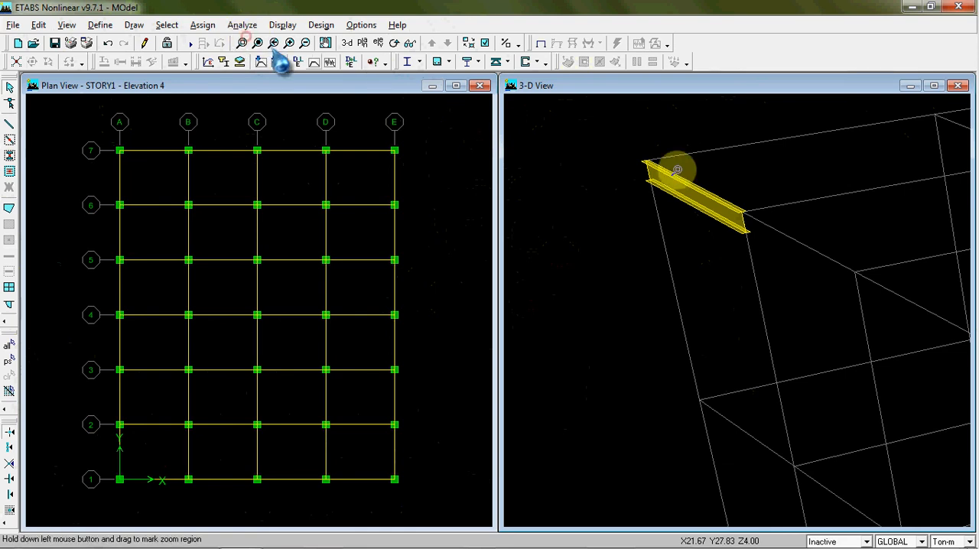
pyautogui.moveTo(647, 156); pyautogui.dragTo(789, 273)
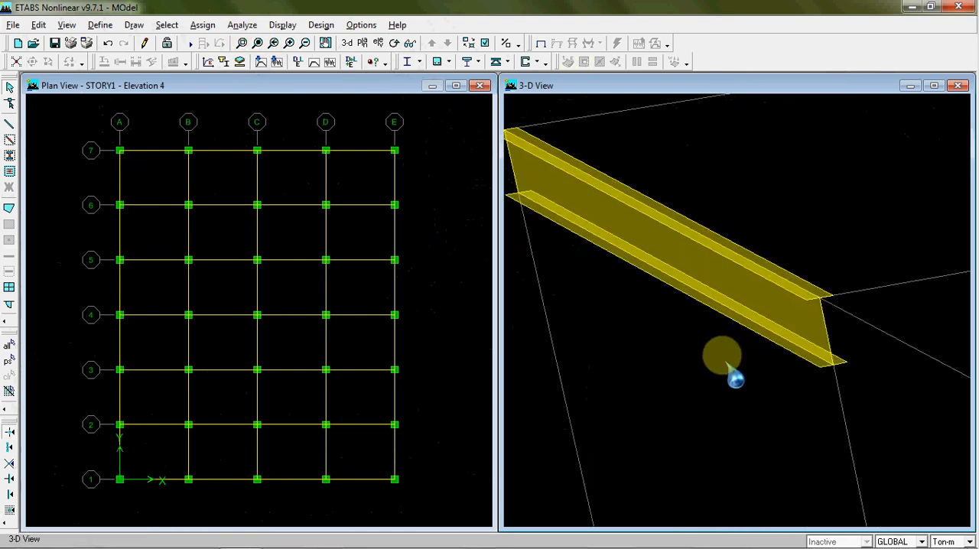
pyautogui.moveTo(721, 354); pyautogui.dragTo(757, 340, button='middle')
pyautogui.scroll(-3, 759, 335)
pyautogui.scroll(-1, 763, 343)
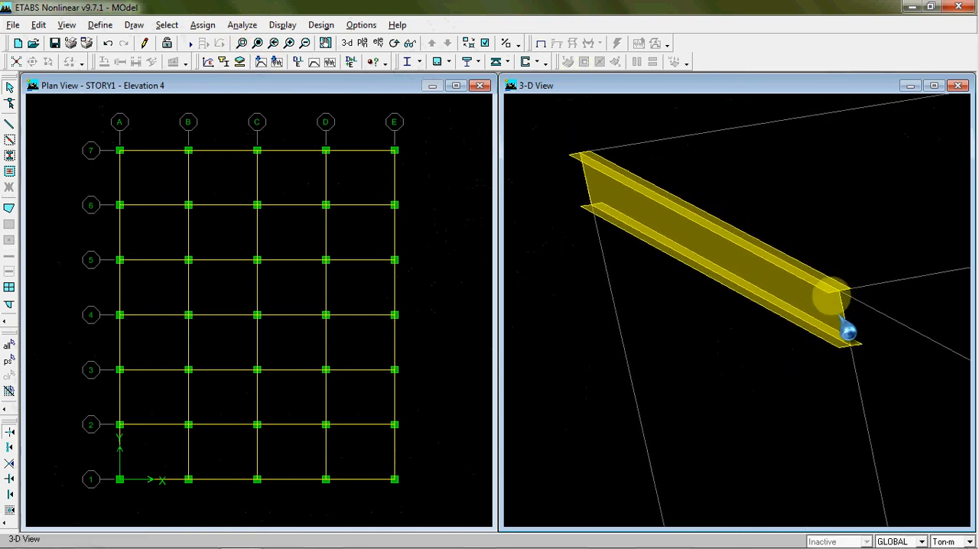
pyautogui.moveTo(746, 351); pyautogui.dragTo(676, 386, button='middle')
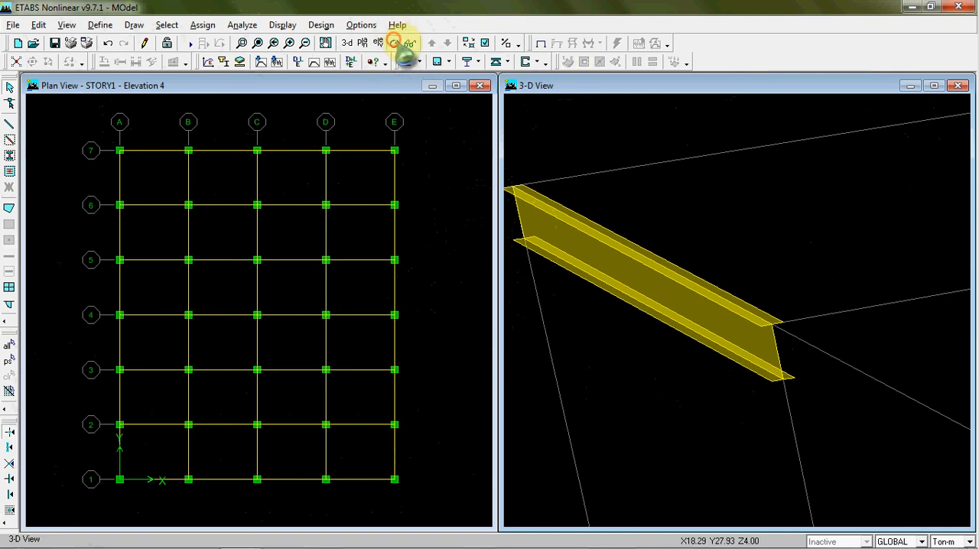
pyautogui.click(393, 42)
pyautogui.moveTo(836, 316); pyautogui.dragTo(864, 310)
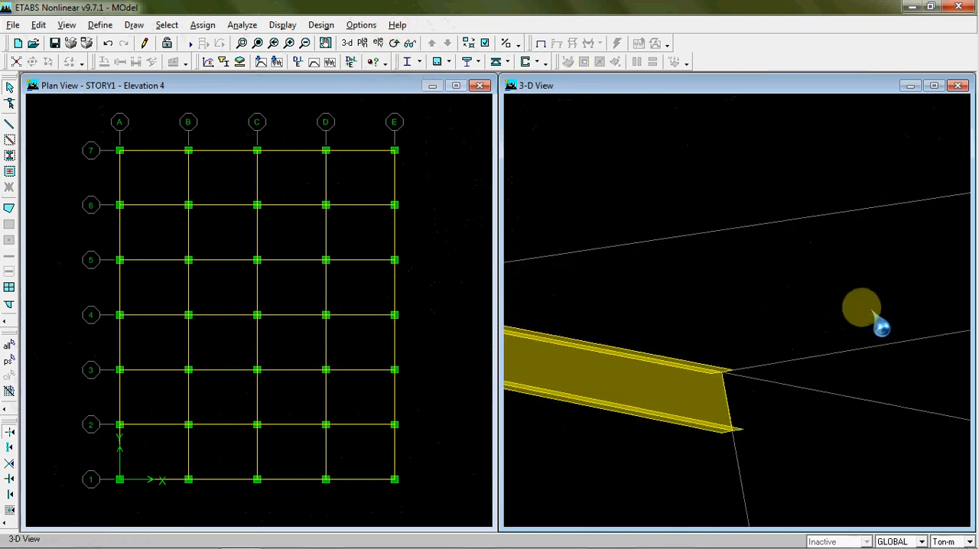
pyautogui.moveTo(629, 310); pyautogui.dragTo(820, 245)
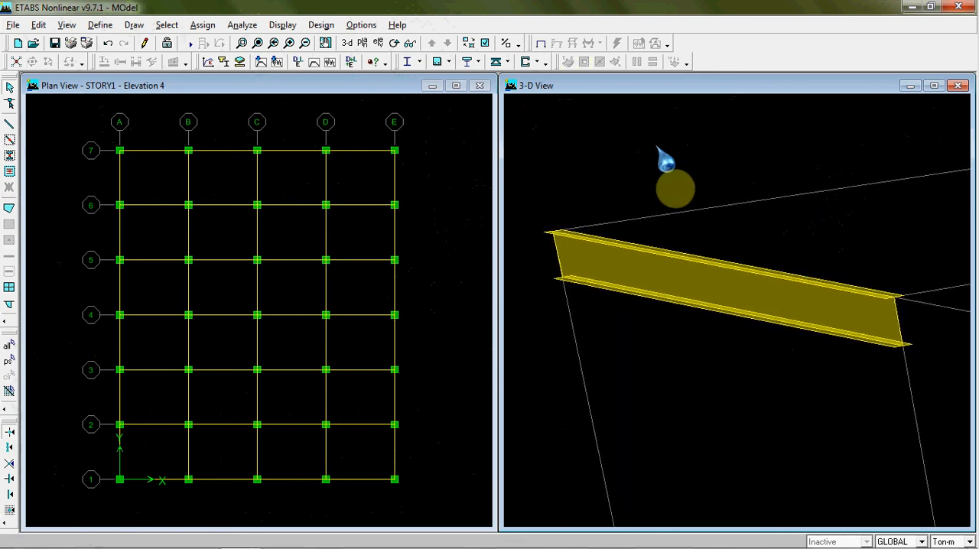
# Assign a local axis orientation angle of 90 to the isolated beam
pyautogui.click(732, 299)
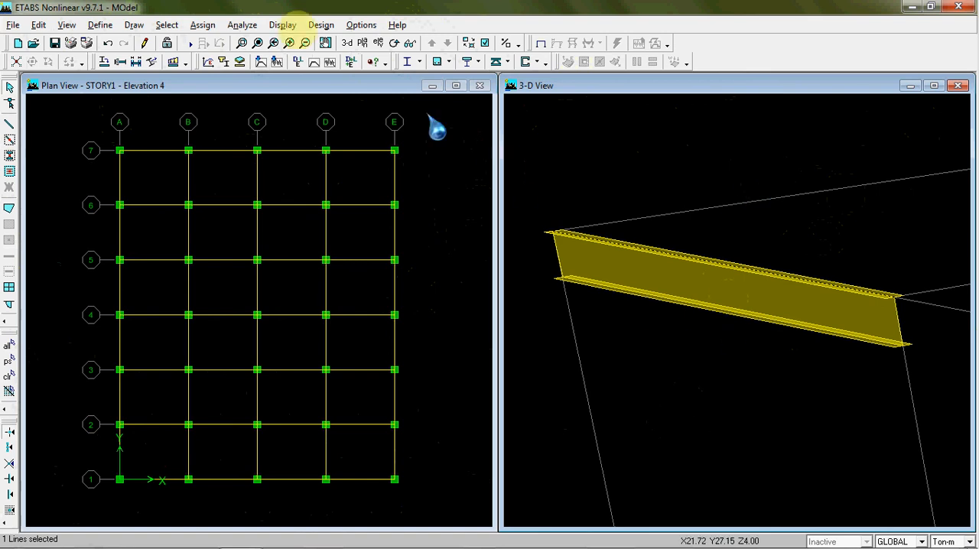
pyautogui.click(202, 25)
pyautogui.moveTo(260, 60)
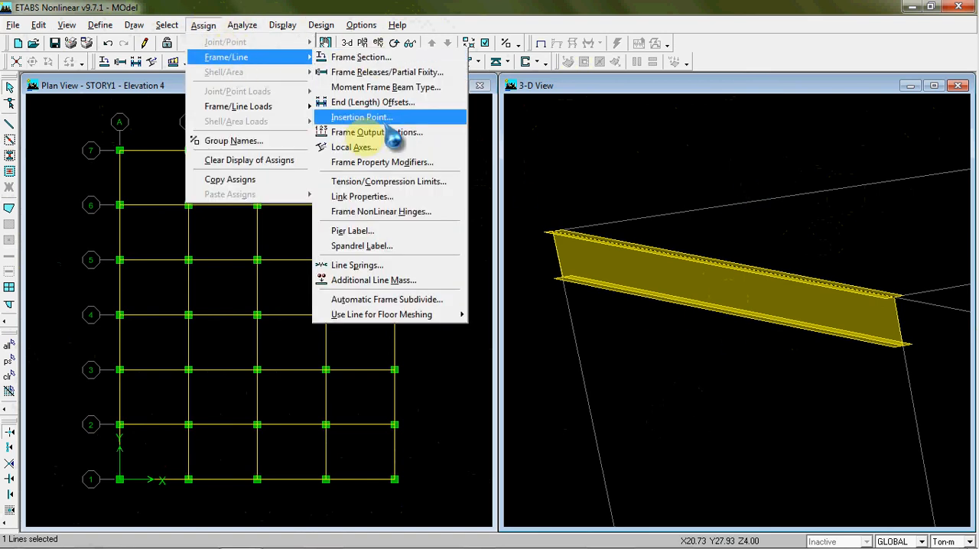
pyautogui.click(354, 147)
pyautogui.doubleClick(528, 246)
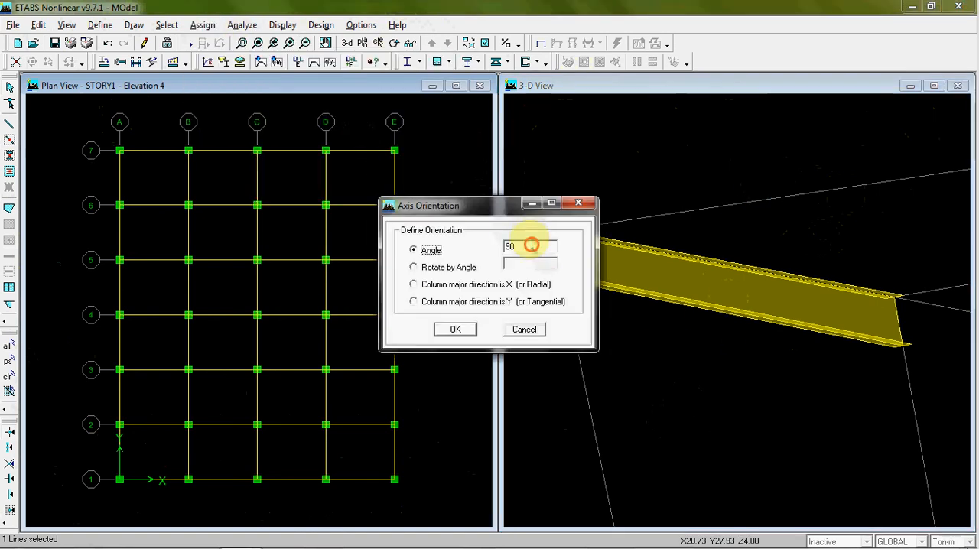
pyautogui.moveTo(497, 205); pyautogui.dragTo(451, 195)
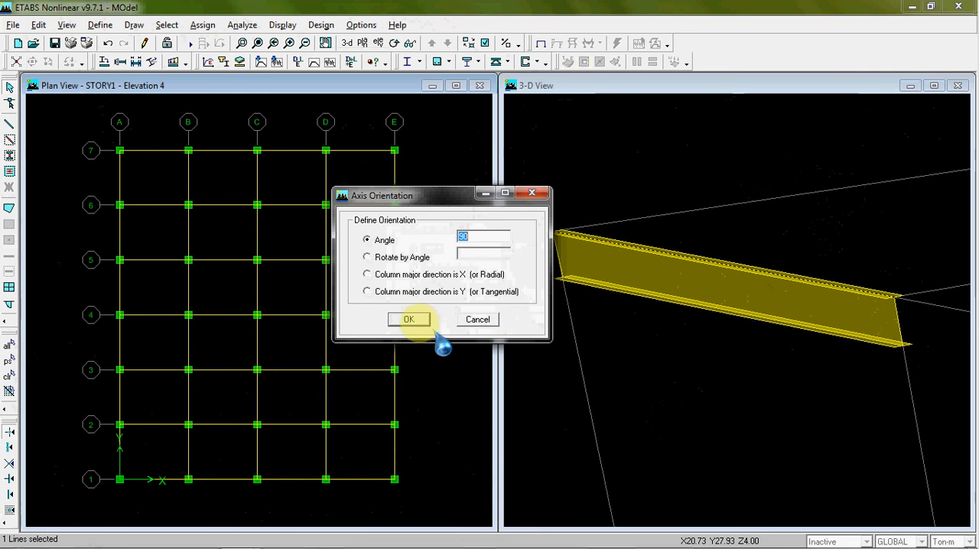
pyautogui.click(413, 320)
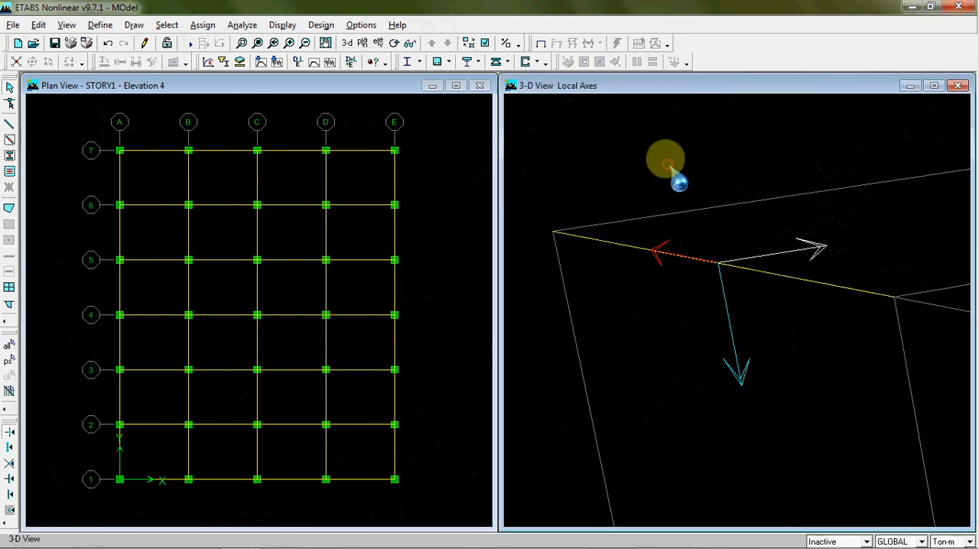
# Clear the local axes display and turn on object edges and extrusion for the isolated beam in the 3-D view
pyautogui.click(203, 24)
pyautogui.click(248, 157)
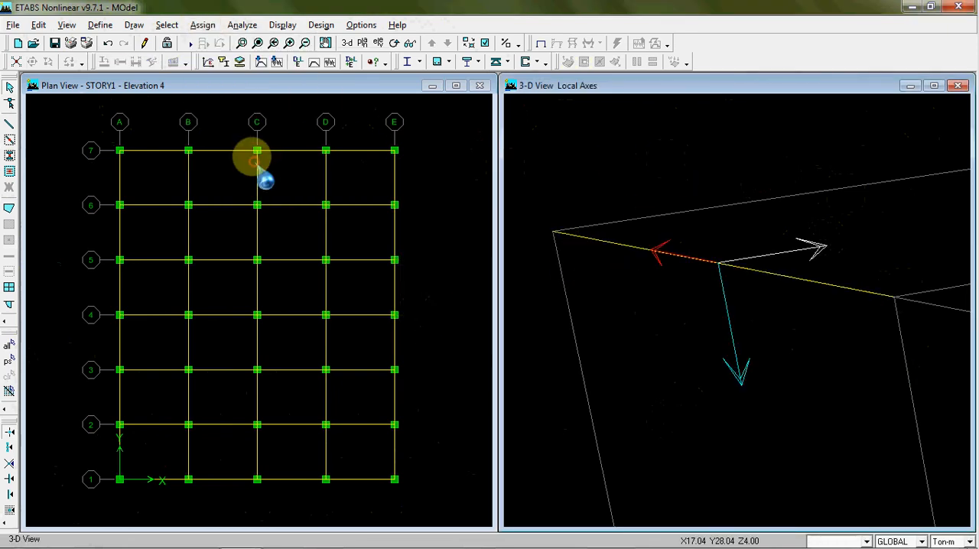
pyautogui.click(484, 42)
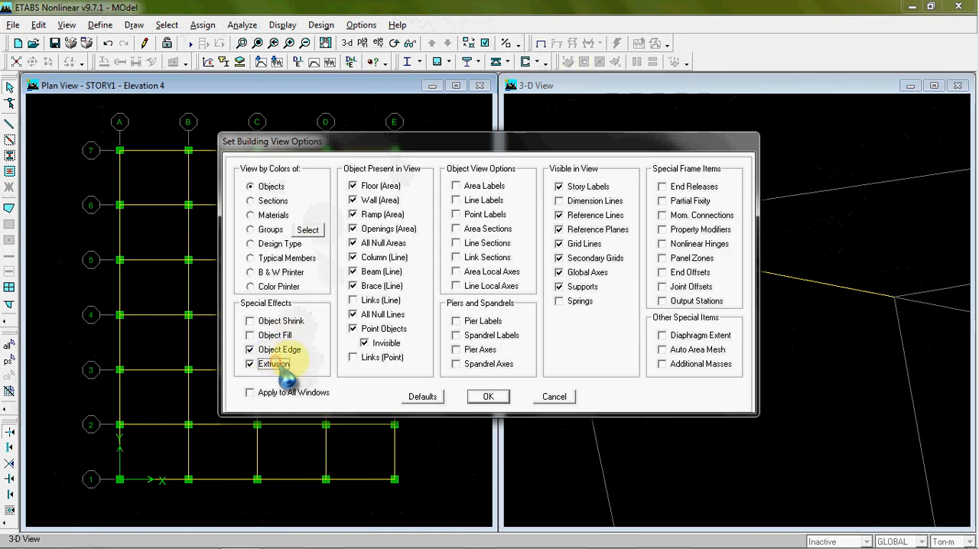
pyautogui.click(488, 396)
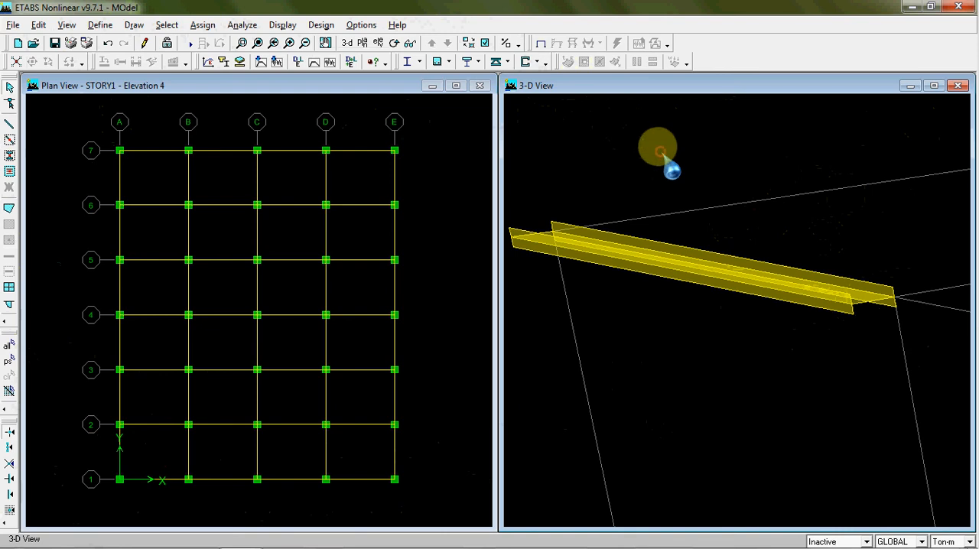
# Undo the beam's local axis rotation and display all objects in the default 3-D view of the whole building
pyautogui.click(108, 44)
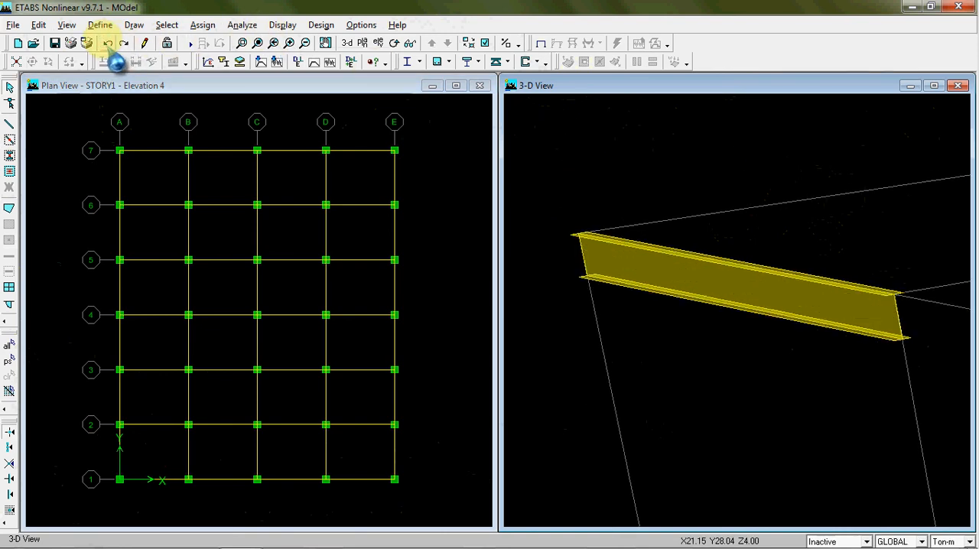
pyautogui.rightClick(595, 138)
pyautogui.click(688, 341)
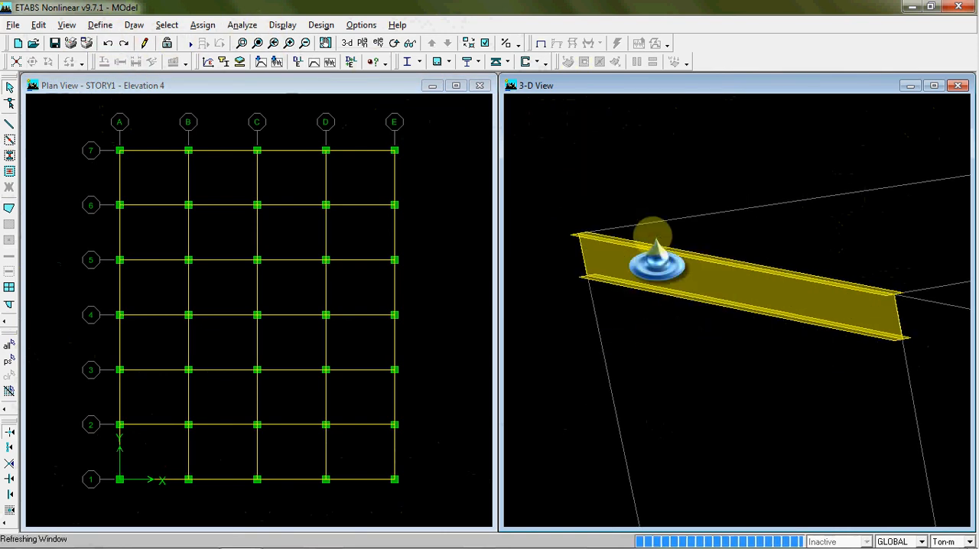
pyautogui.moveTo(675, 356); pyautogui.dragTo(640, 194, button='middle')
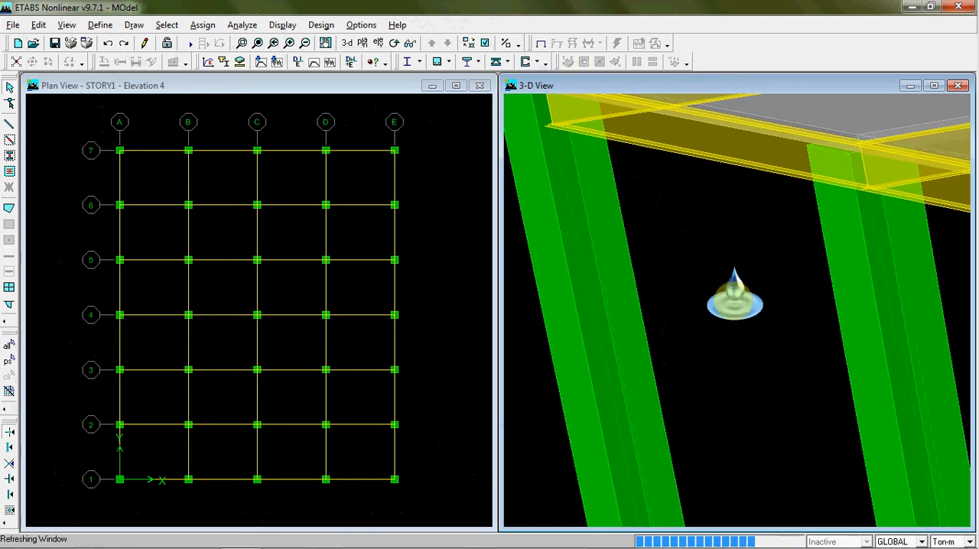
pyautogui.moveTo(736, 307); pyautogui.dragTo(703, 283, button='middle')
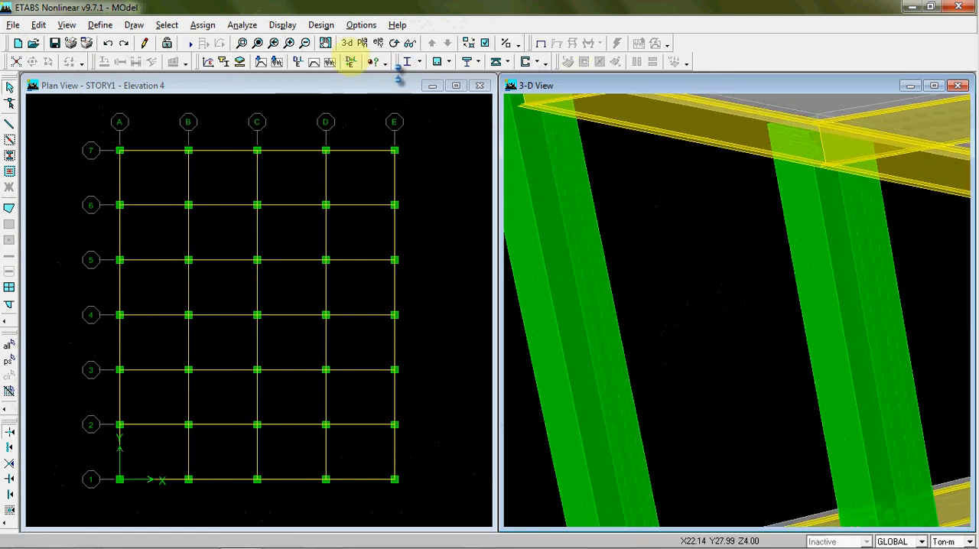
pyautogui.click(346, 43)
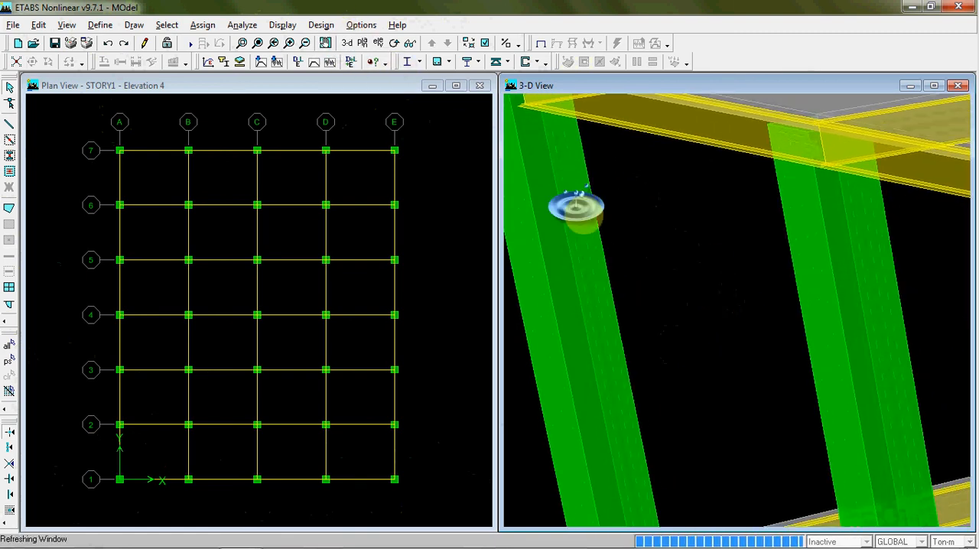
pyautogui.moveTo(701, 382); pyautogui.dragTo(630, 391, button='middle')
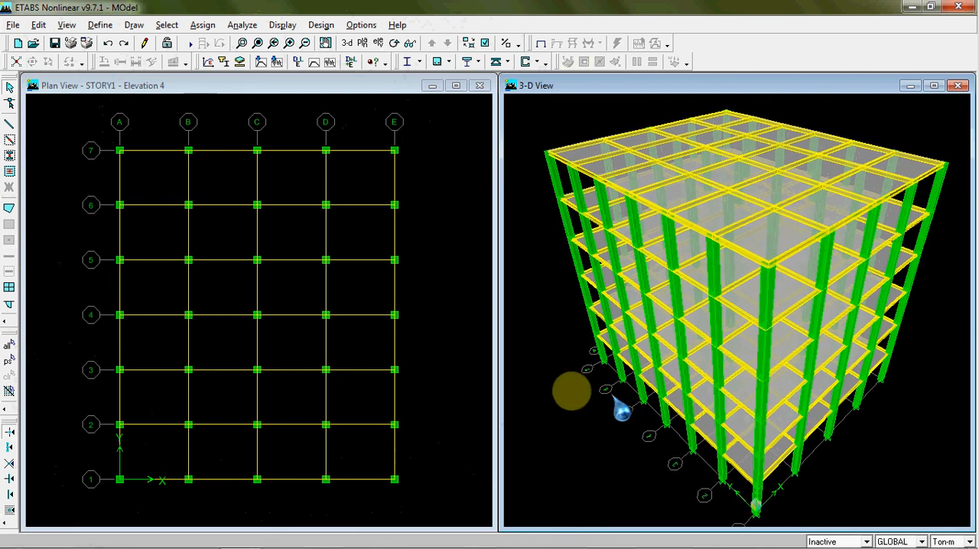
pyautogui.click(431, 295)
pyautogui.click(545, 325)
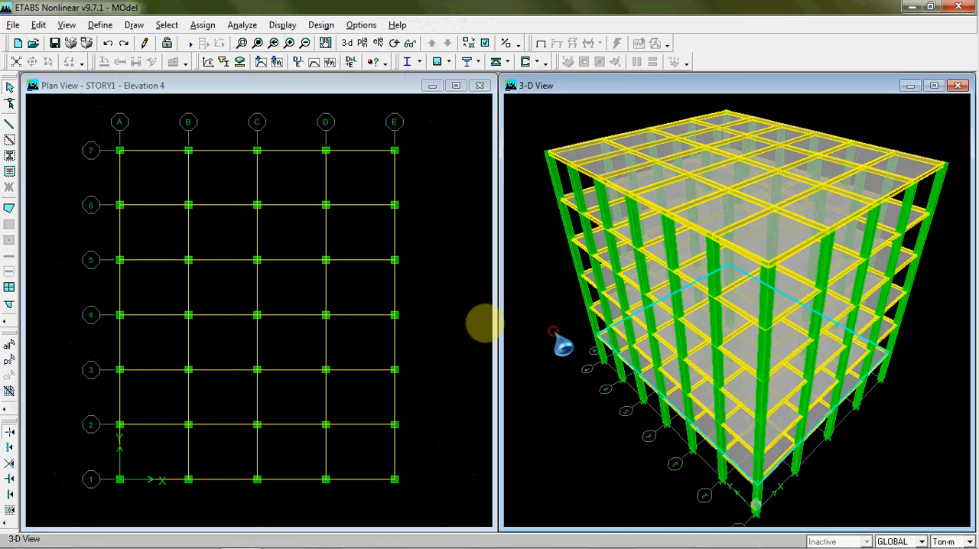
pyautogui.click(464, 335)
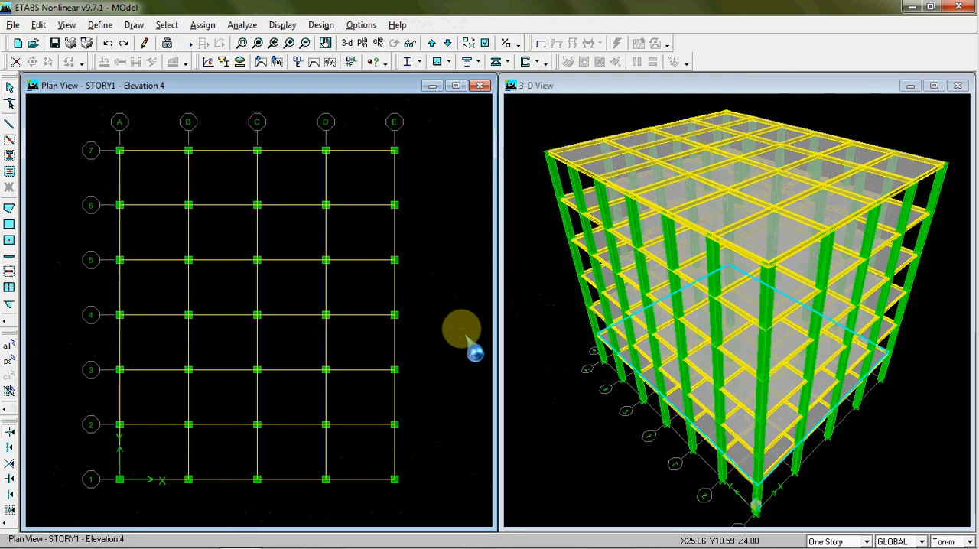
pyautogui.click(536, 344)
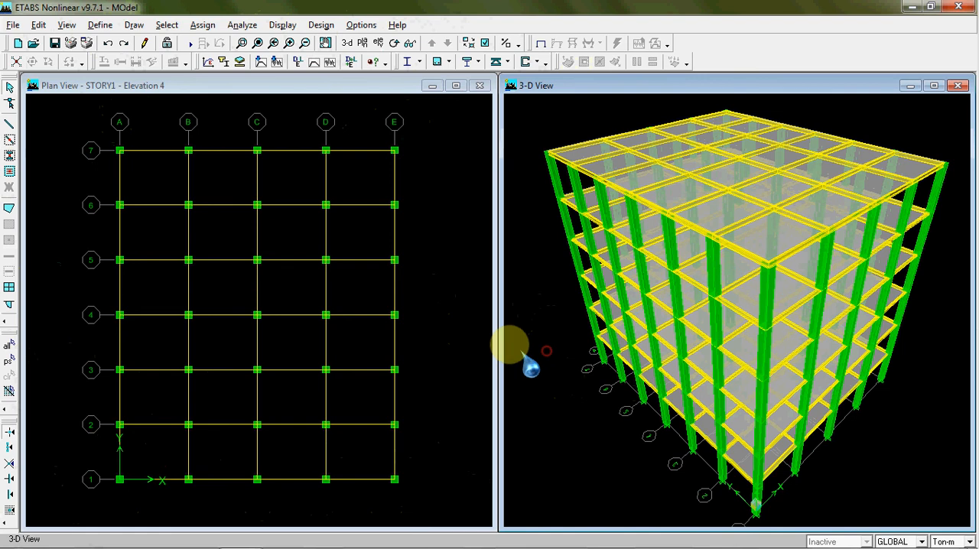